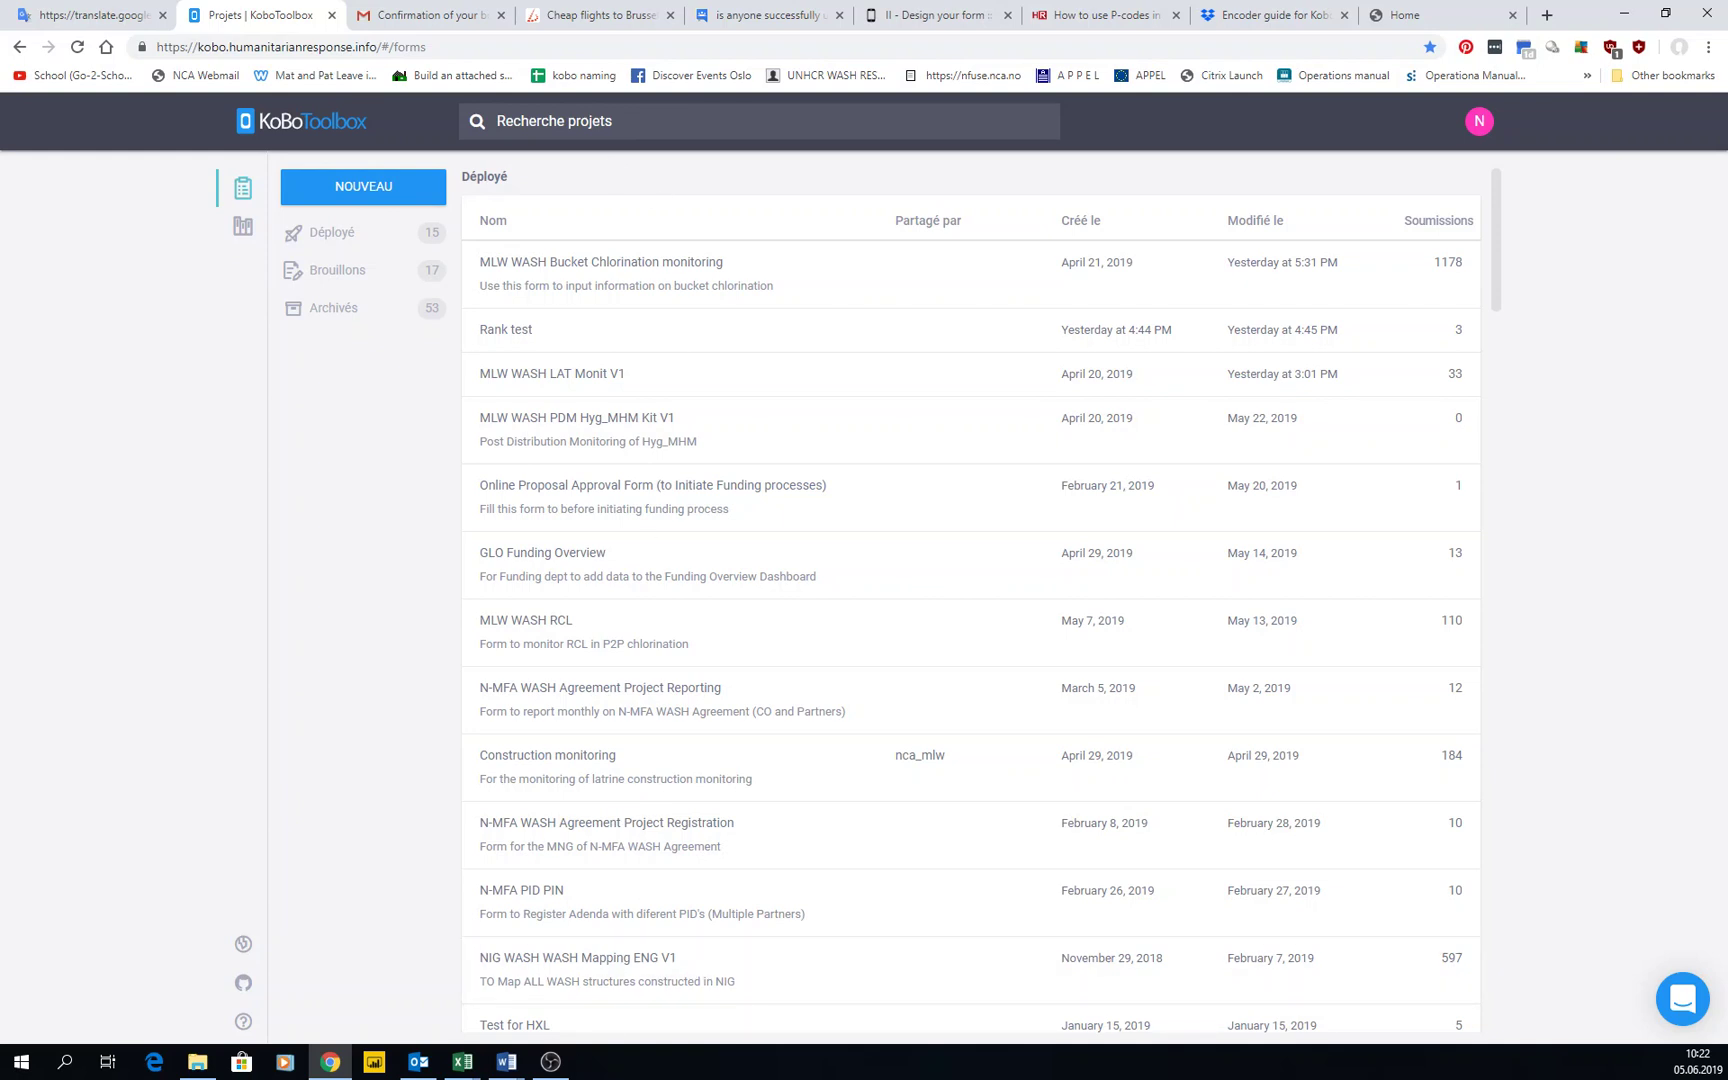
Start a new project built from scratch, titled "Test" with the description "test pour formation"
mouse_move(598, 572)
click(354, 186)
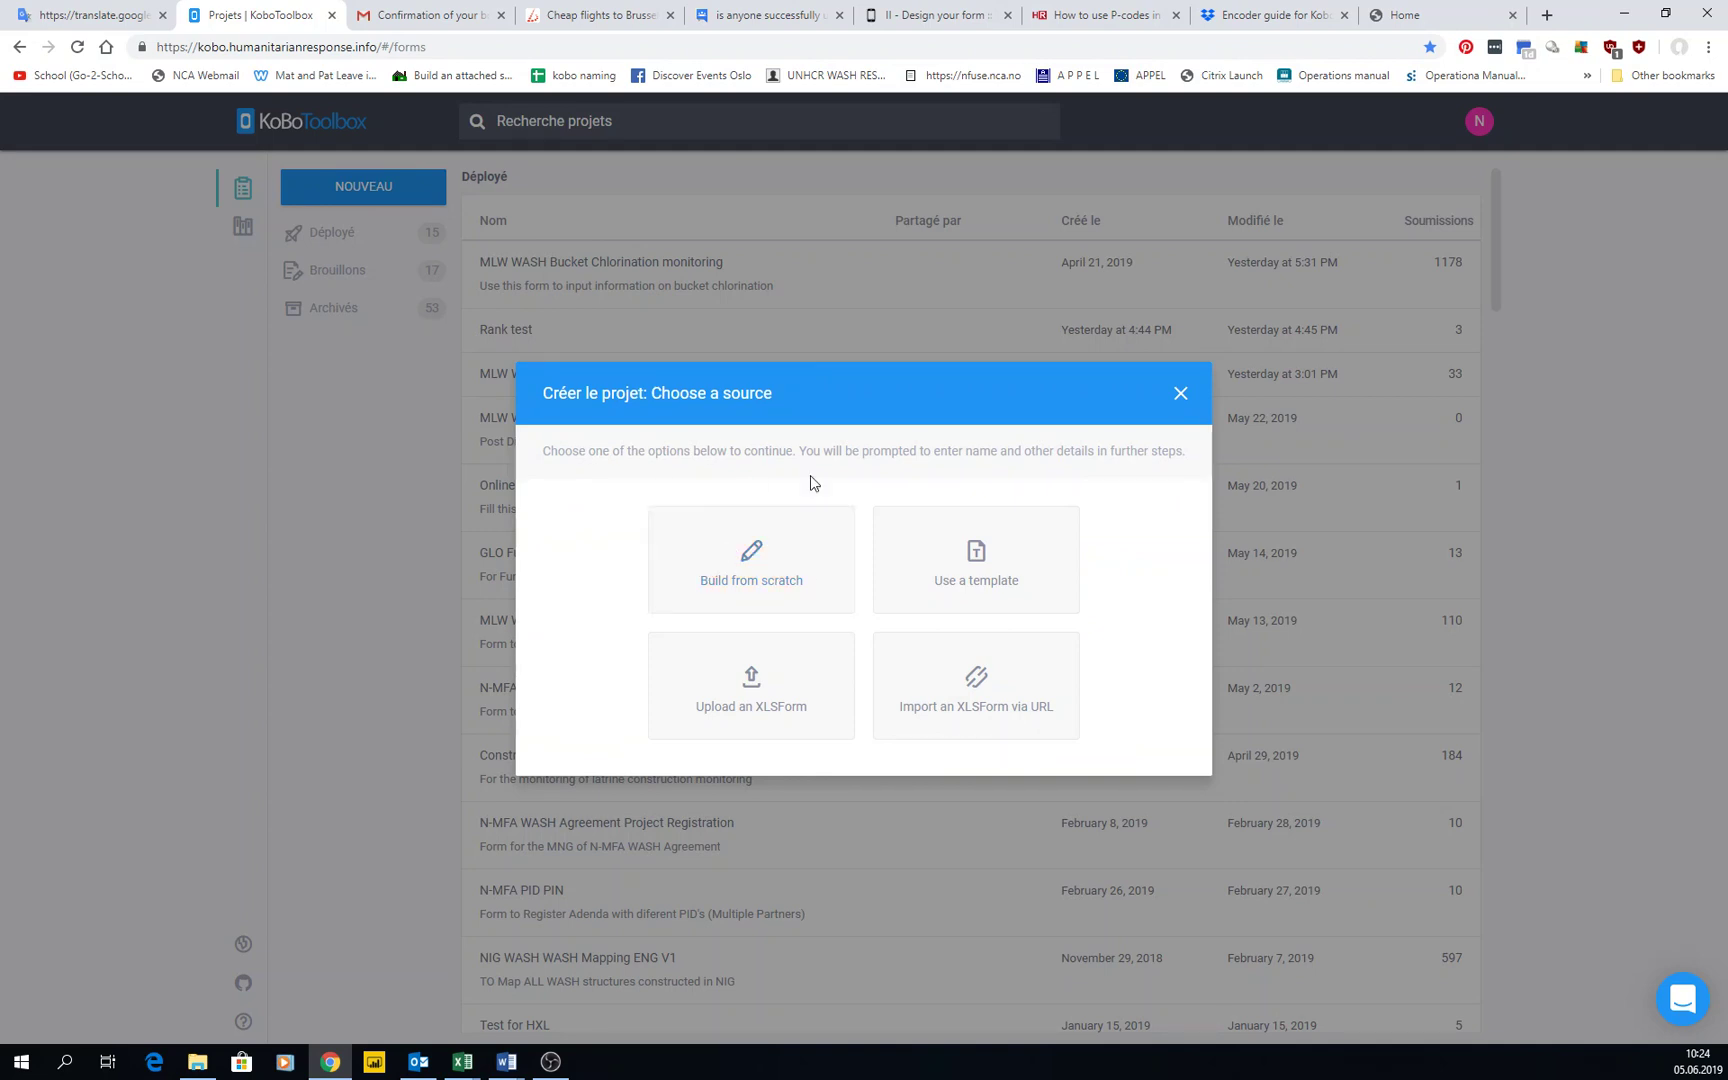
click(770, 575)
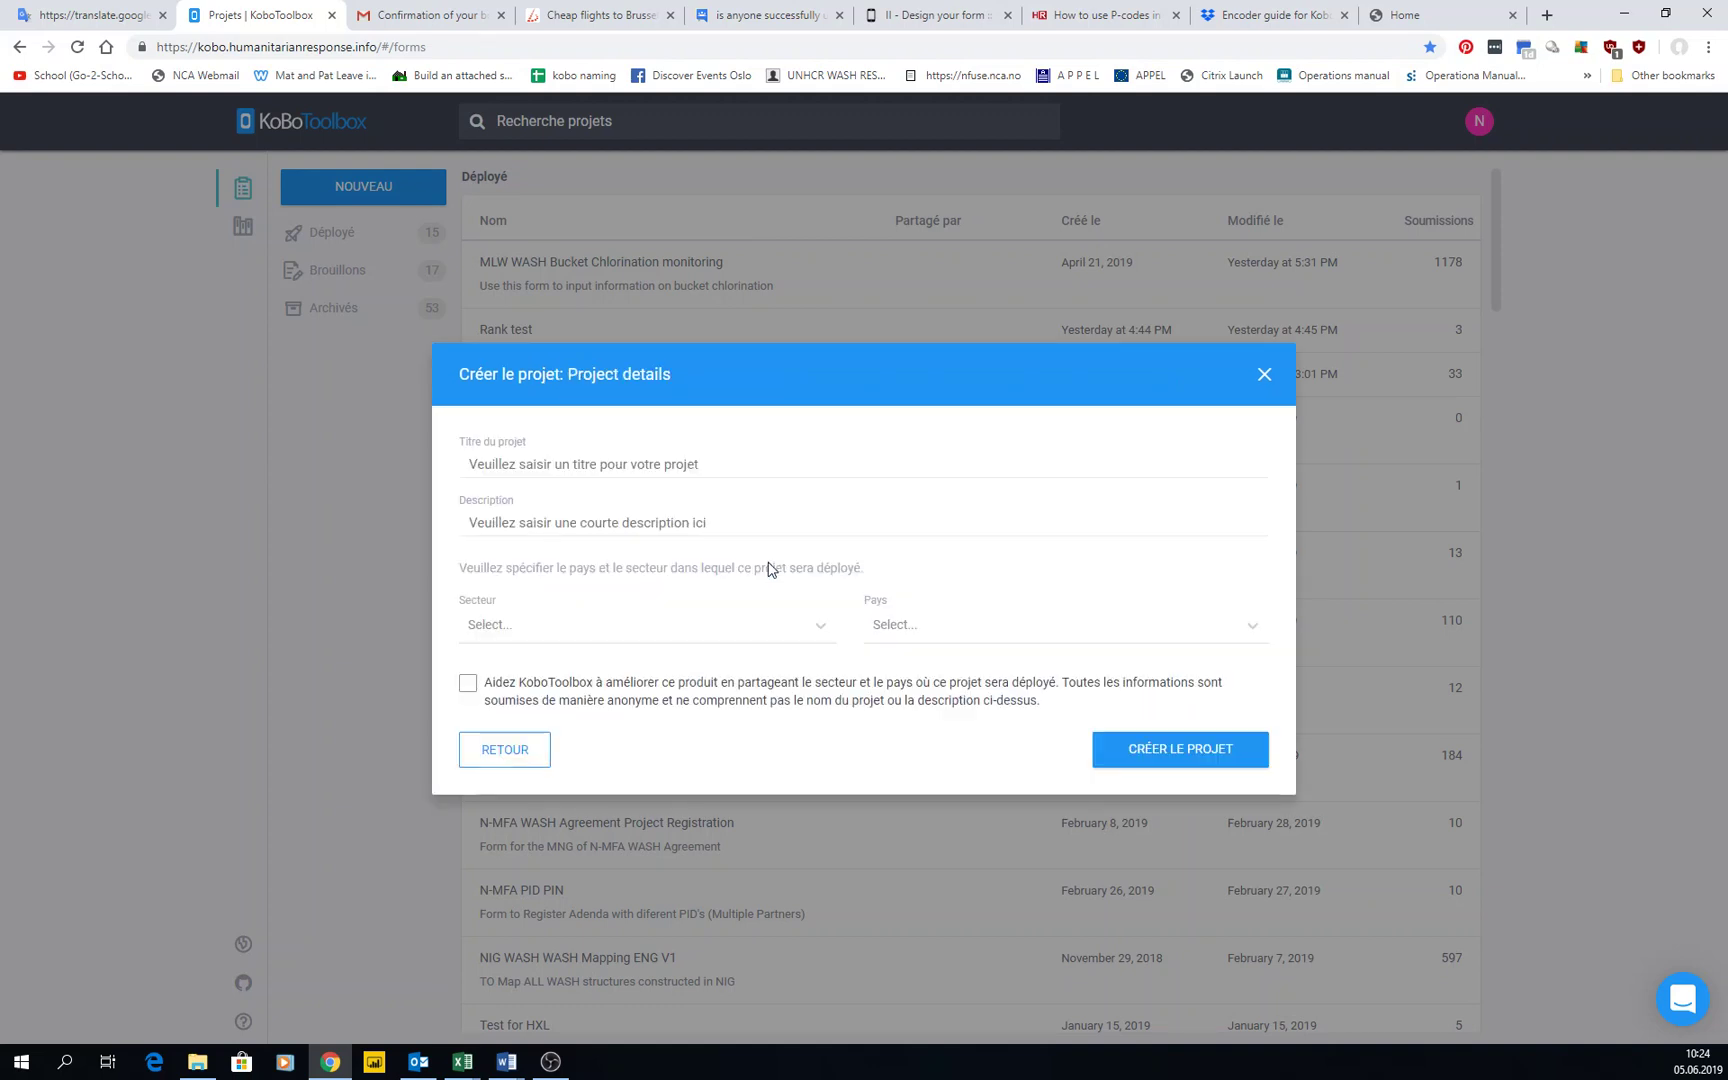
click(586, 458)
text(Test)
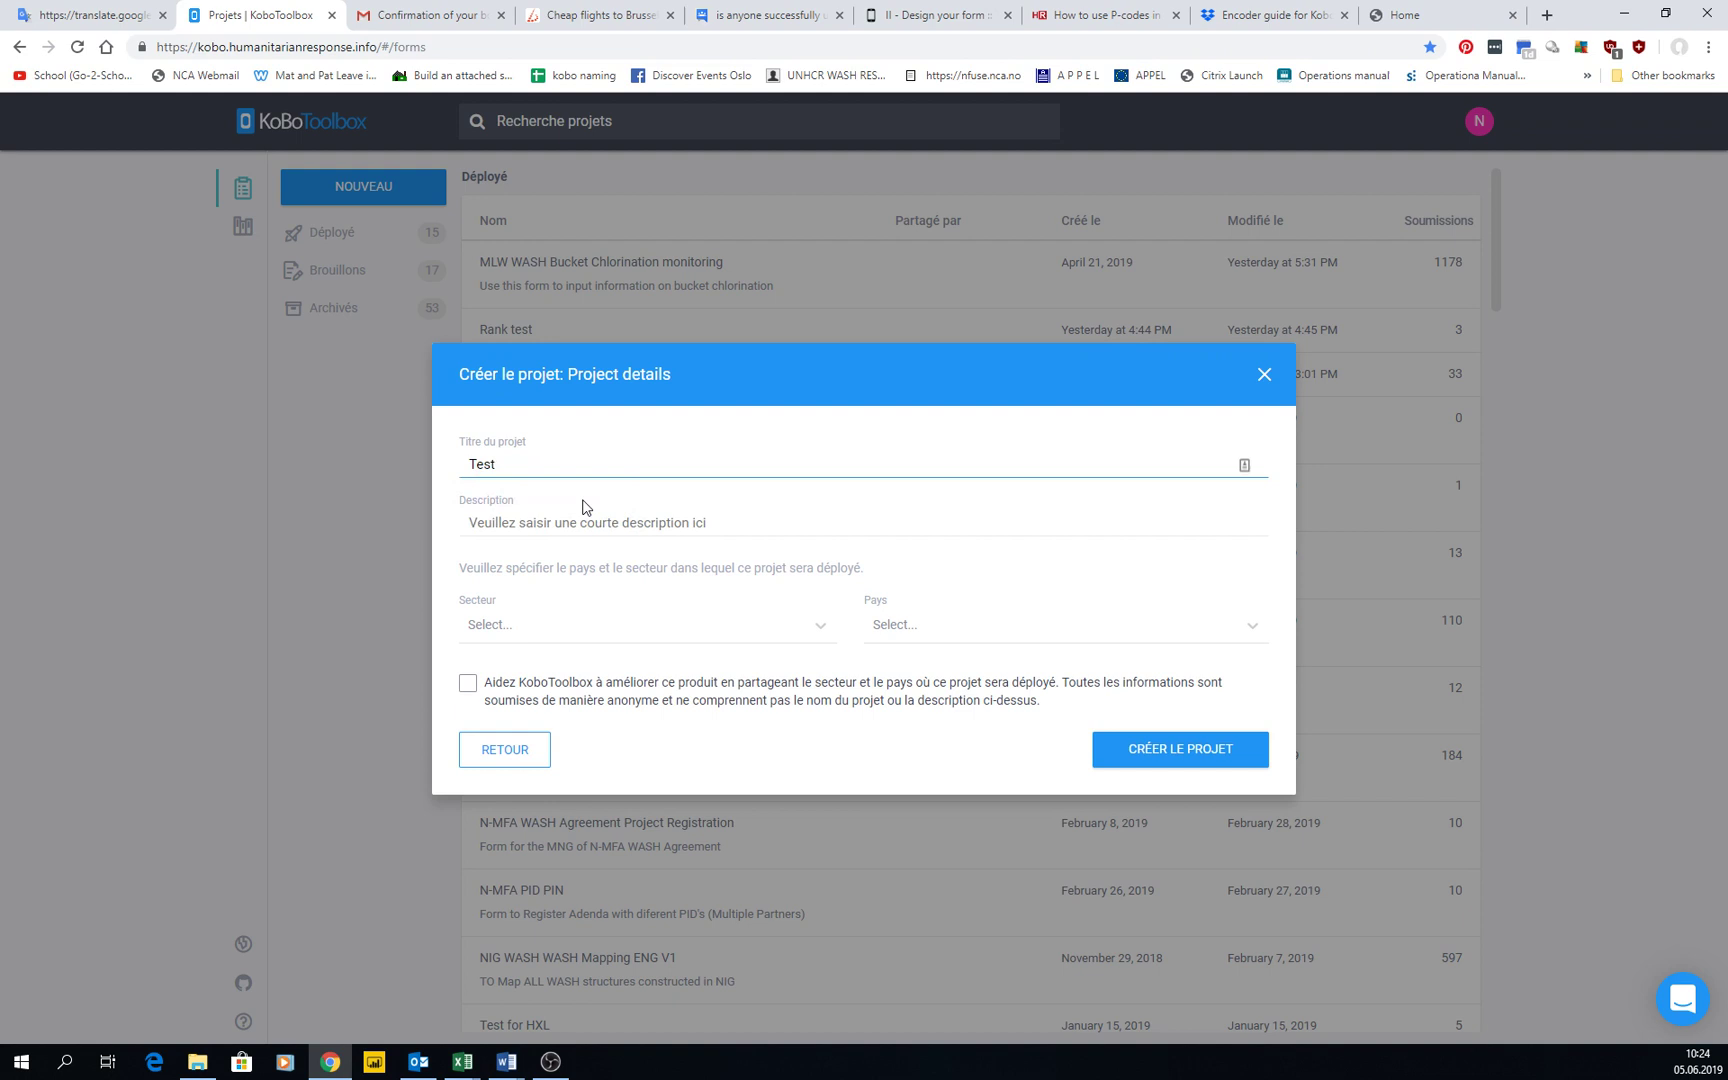
click(579, 517)
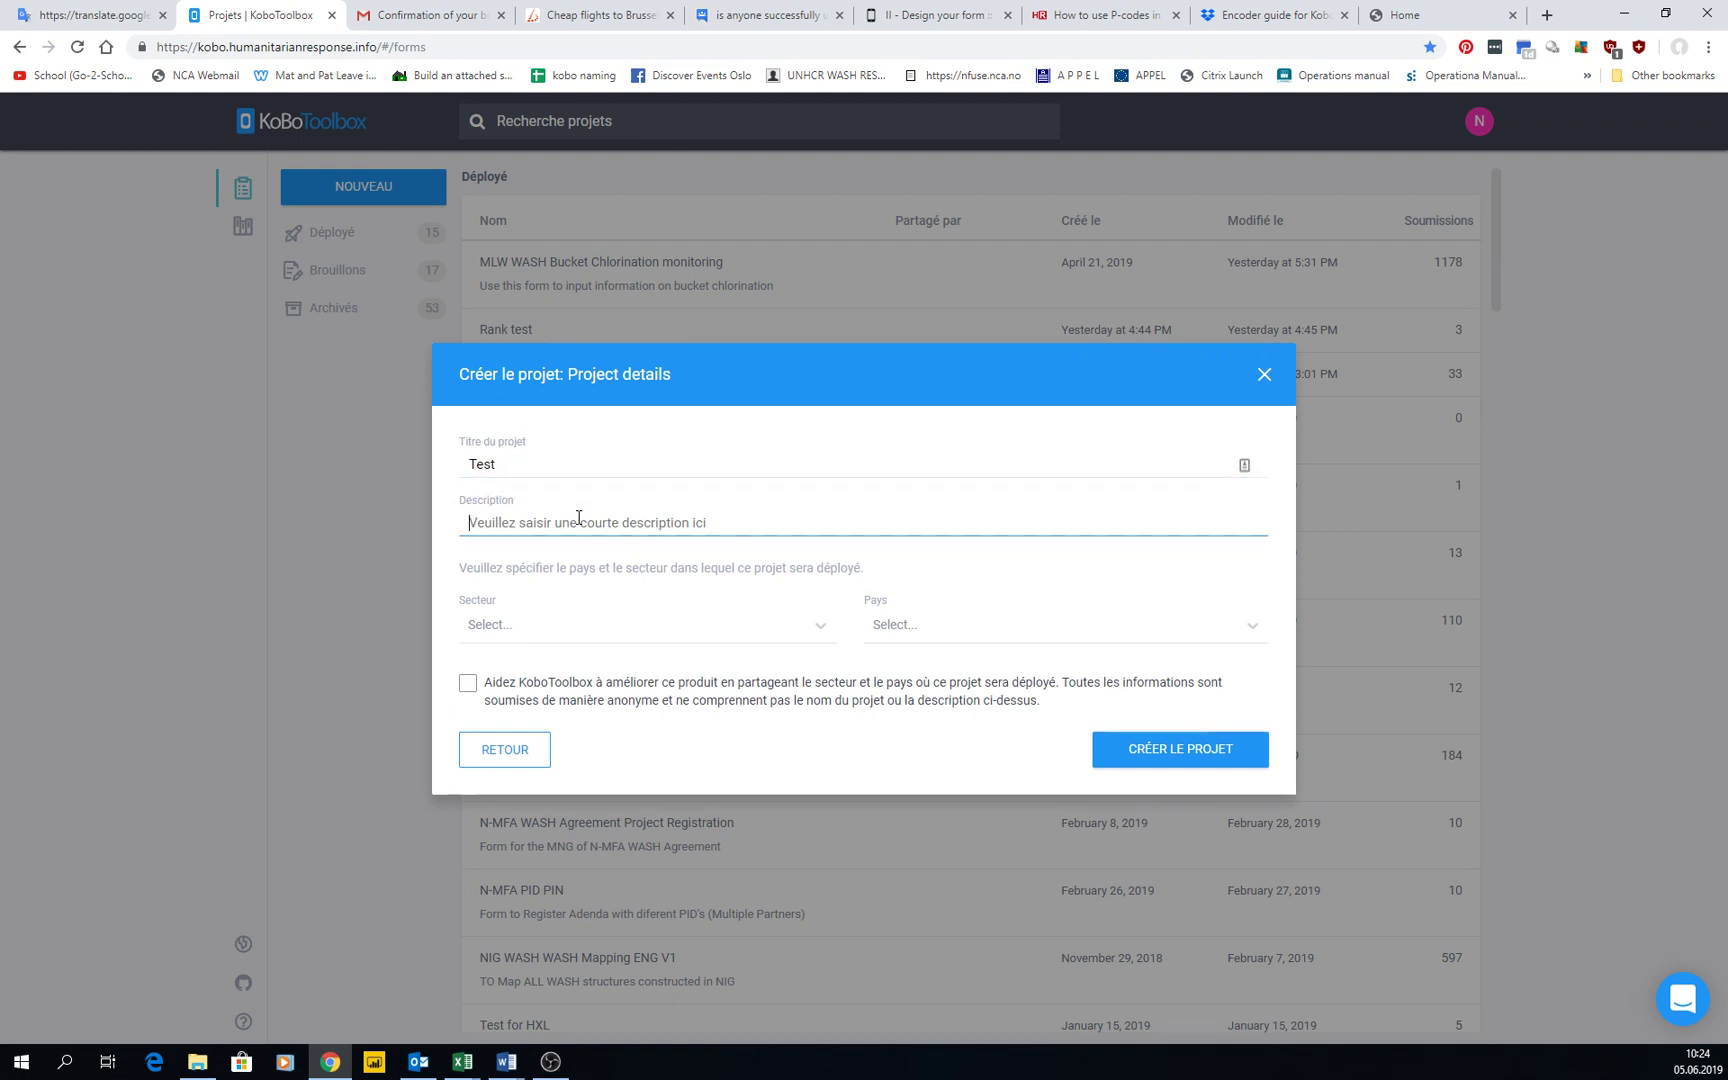
text(test pour formation)
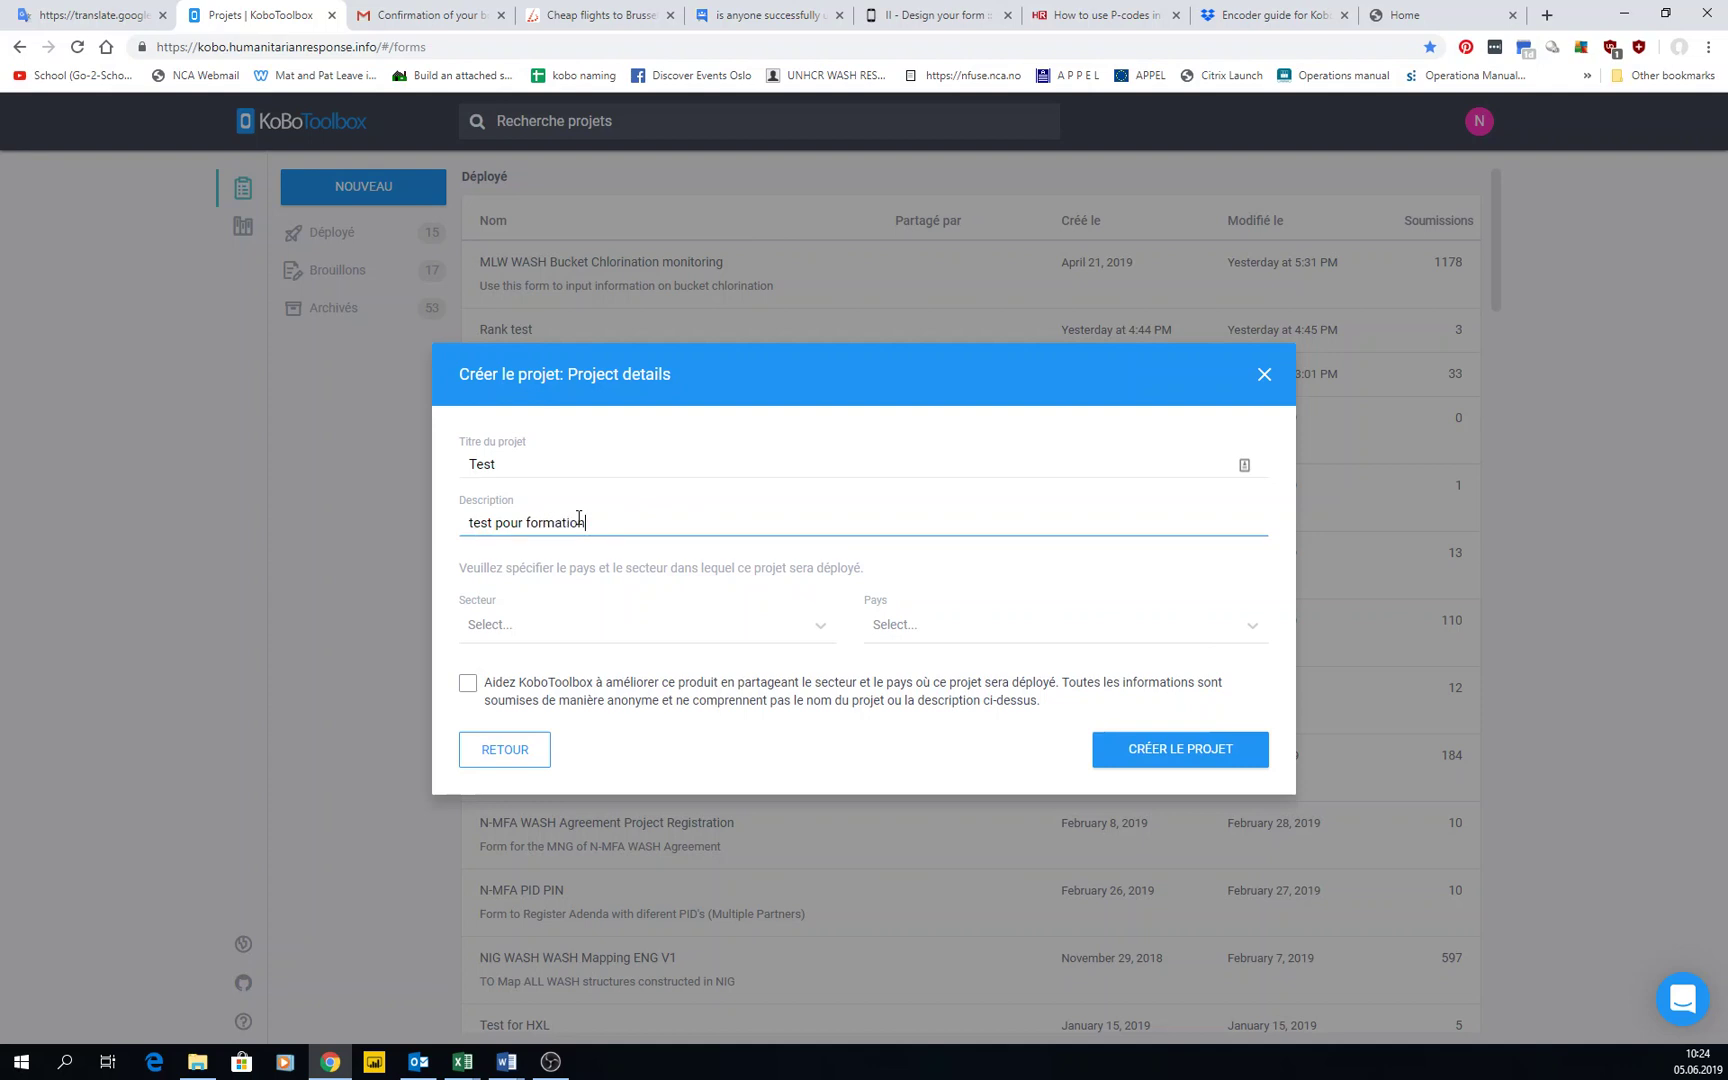
Set the sector to "Secteur humanitaire - Assainissement, eau et hygiène" and the country to Norway, and create the project
click(559, 640)
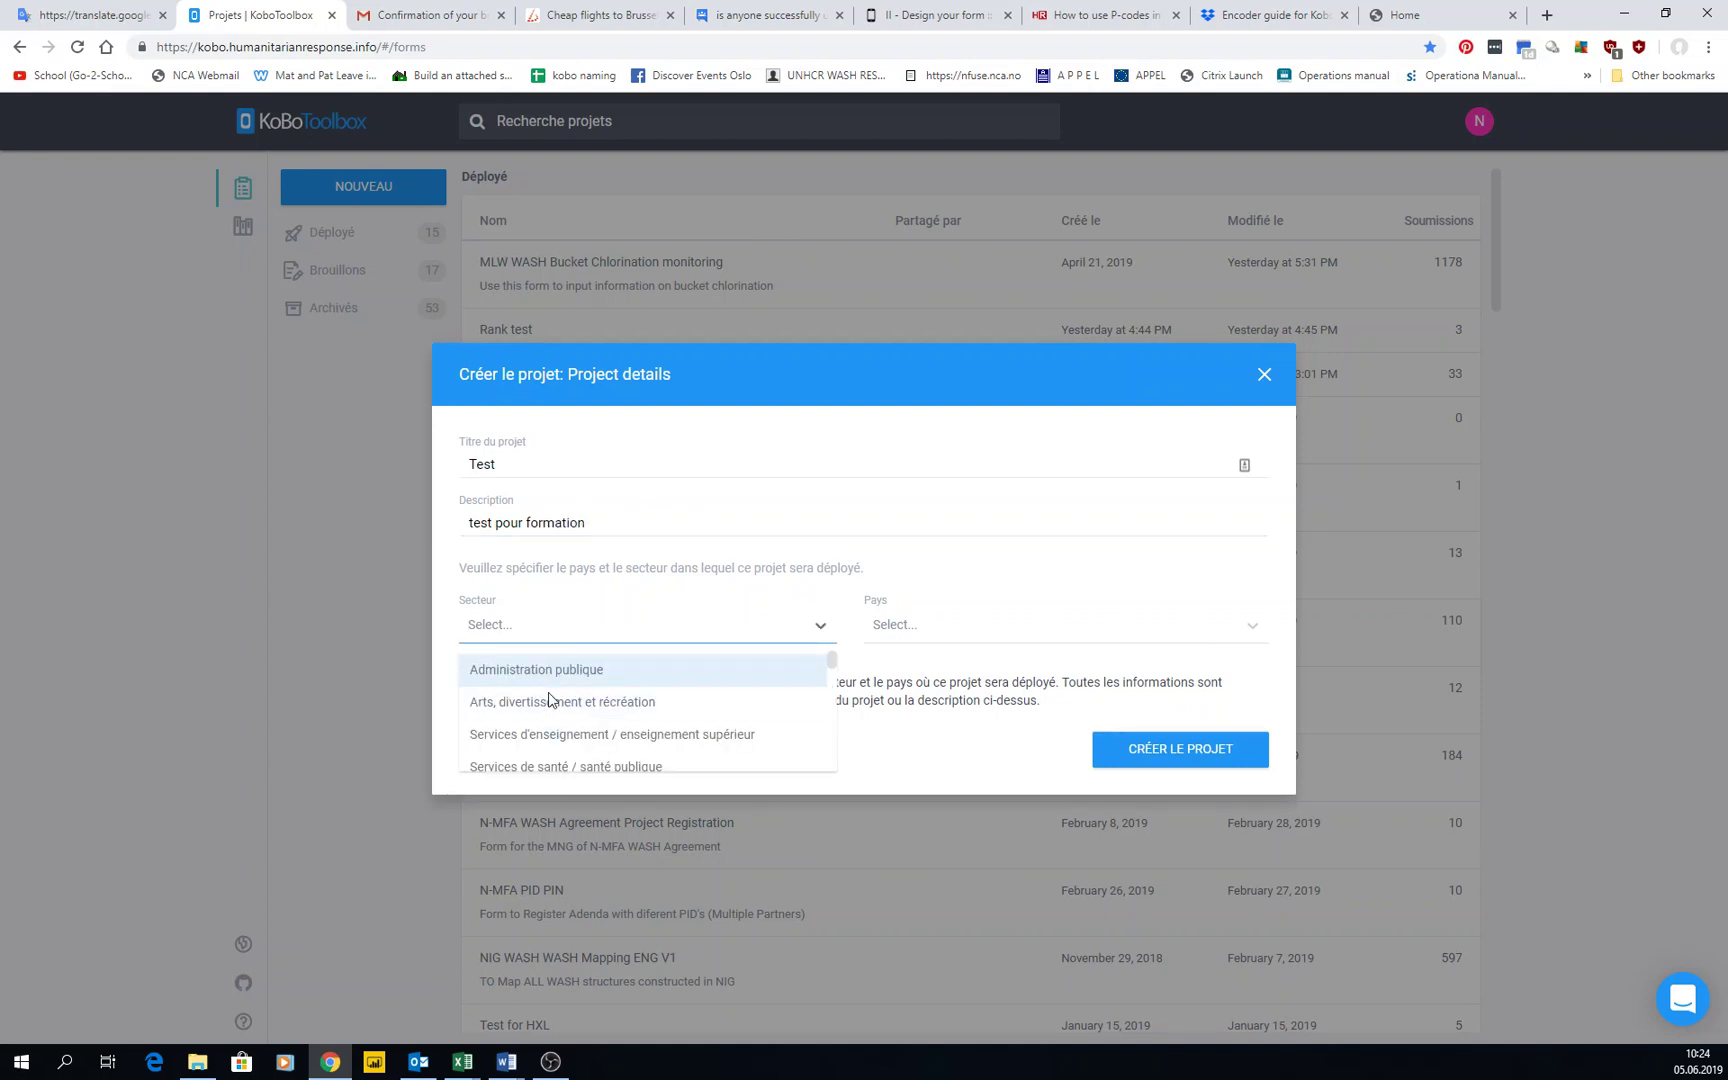
scroll(553, 712, down, 5)
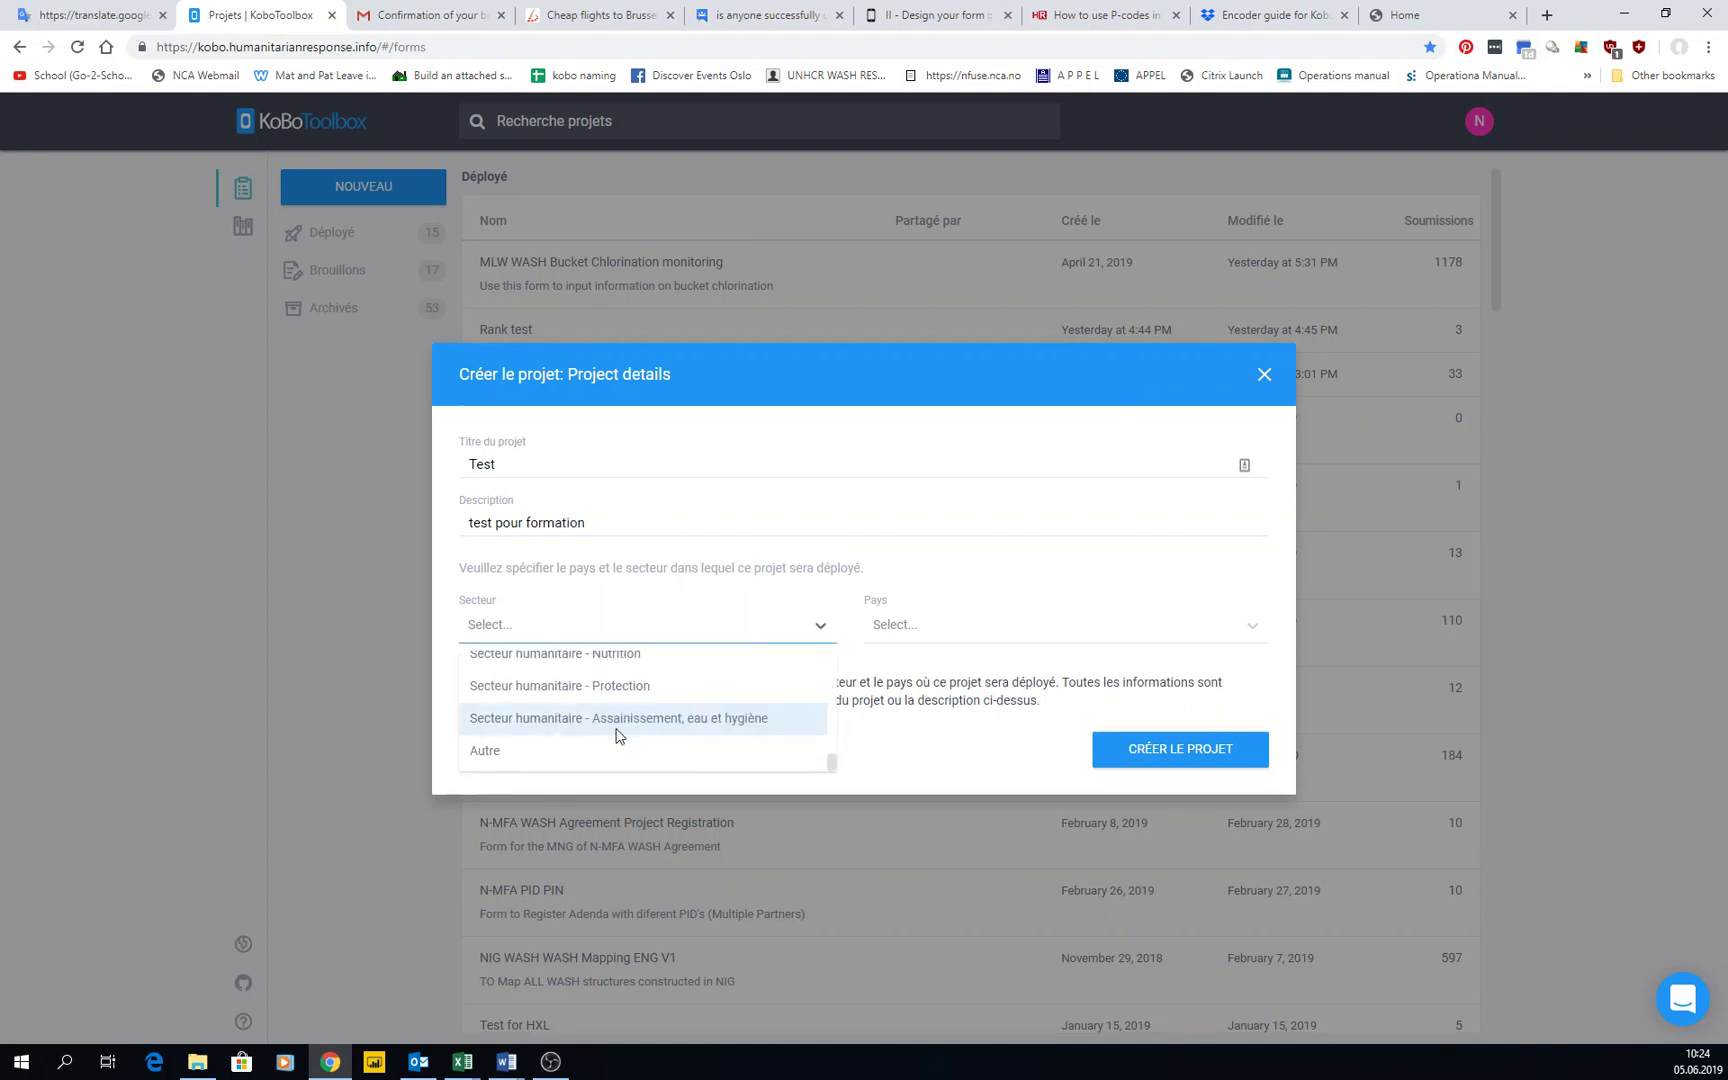
click(595, 719)
click(955, 638)
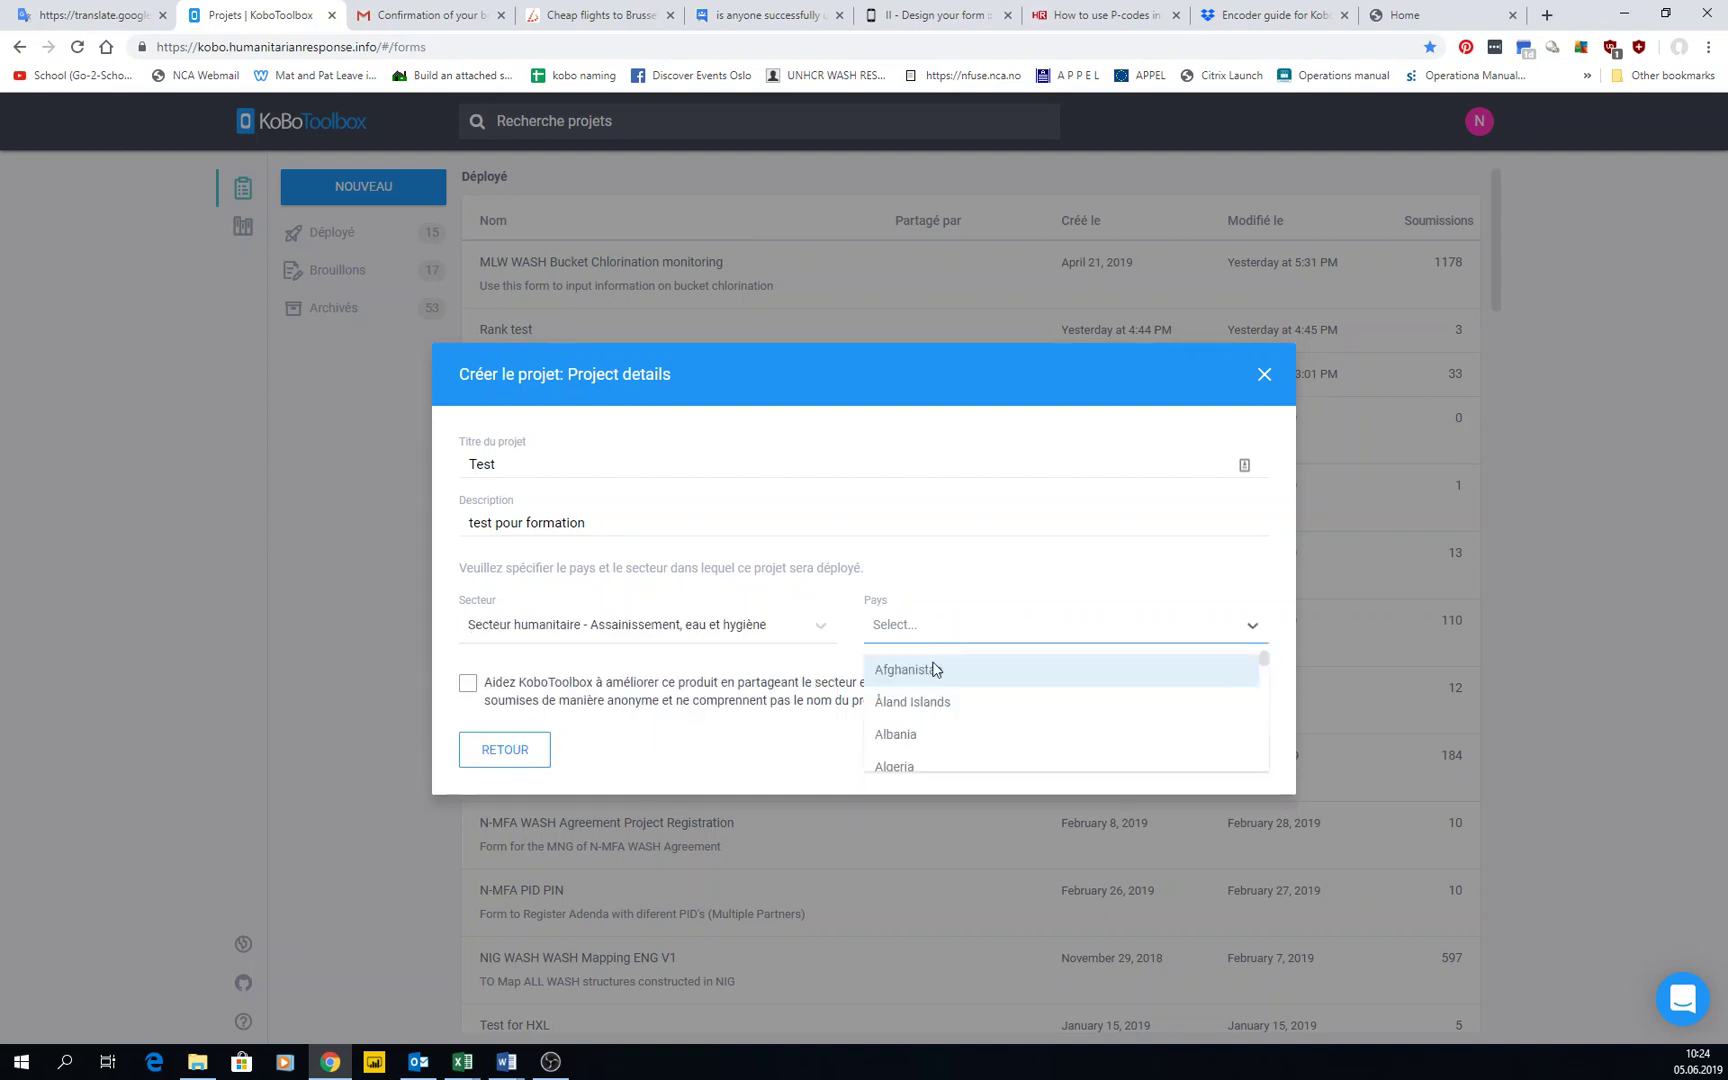
text(nor)
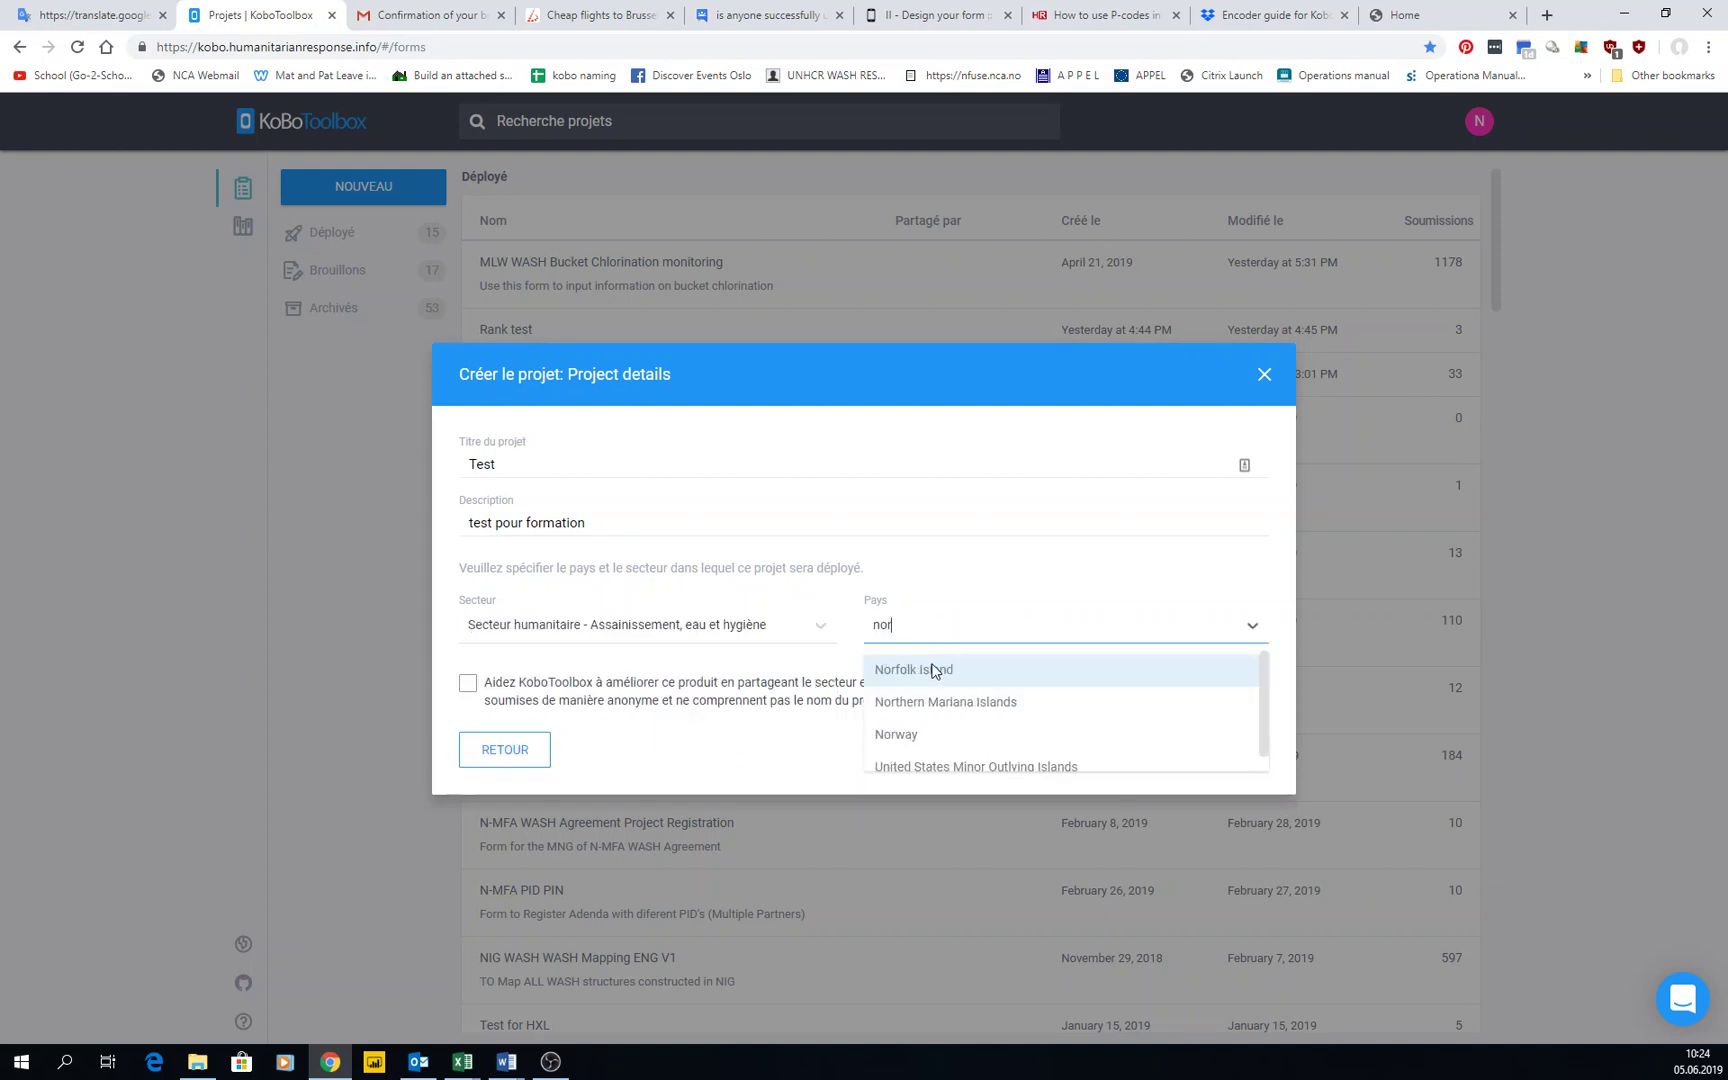
click(900, 737)
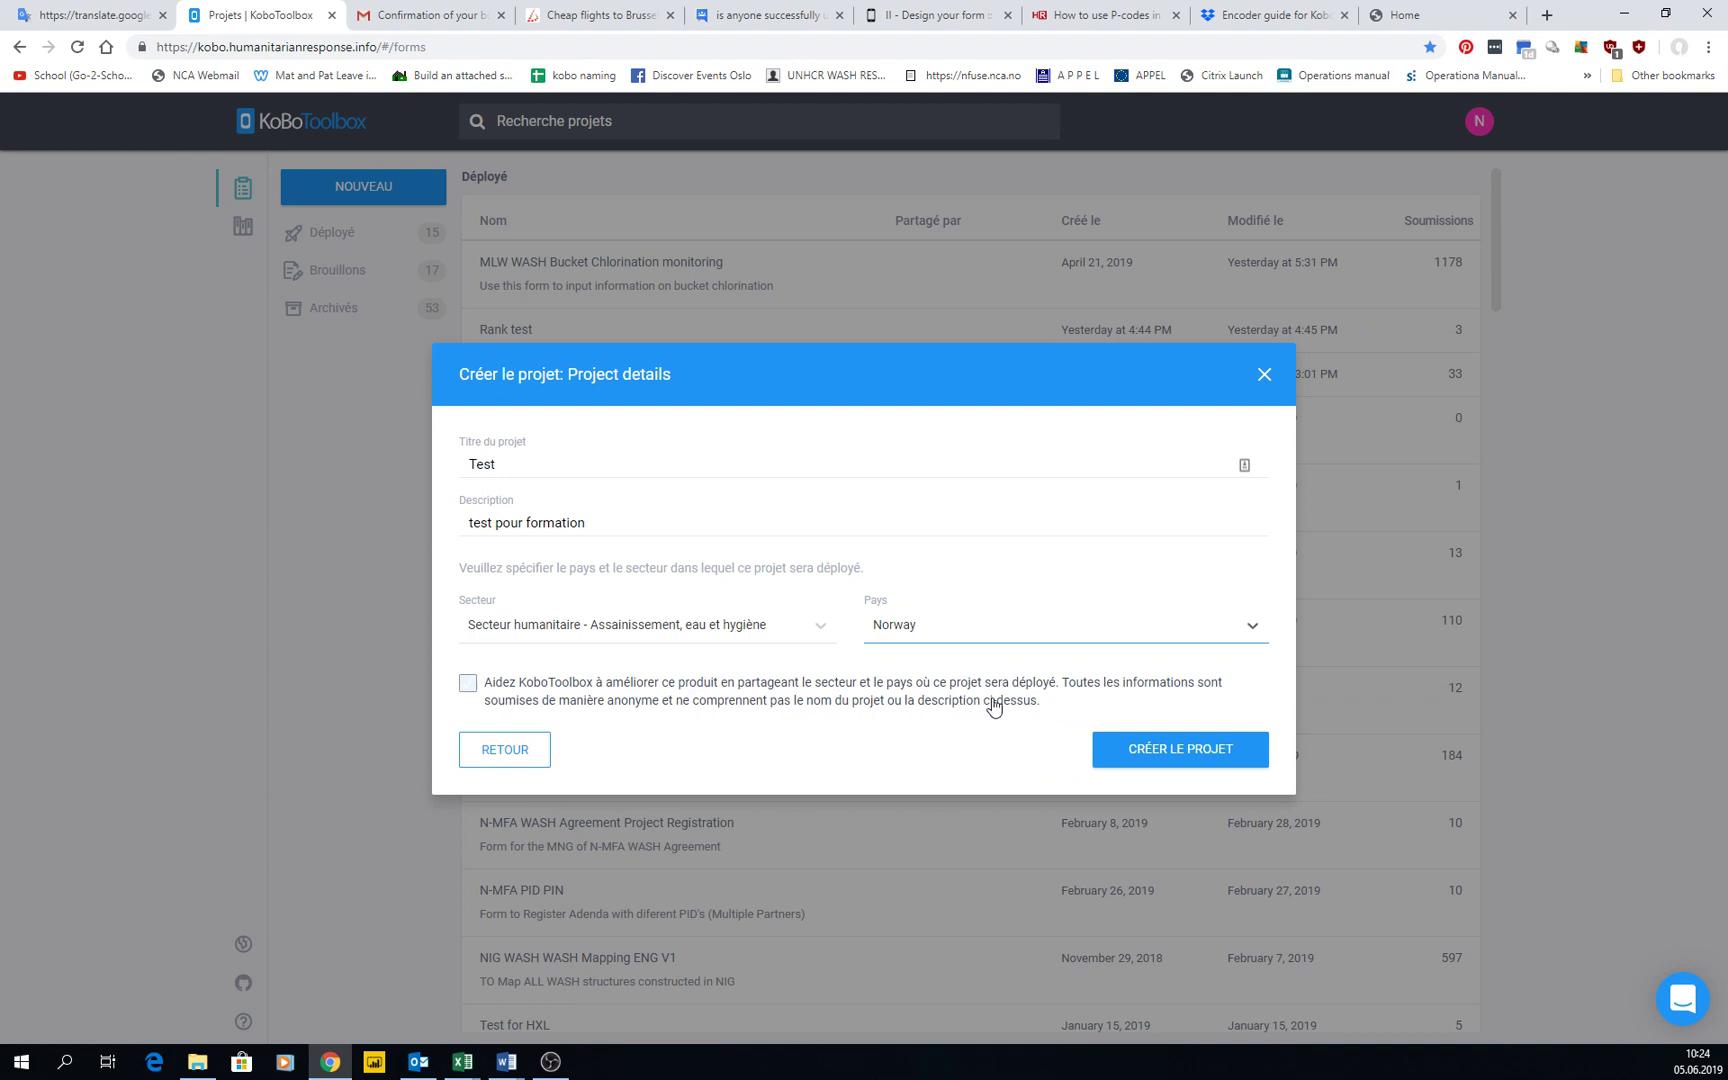
click(1146, 752)
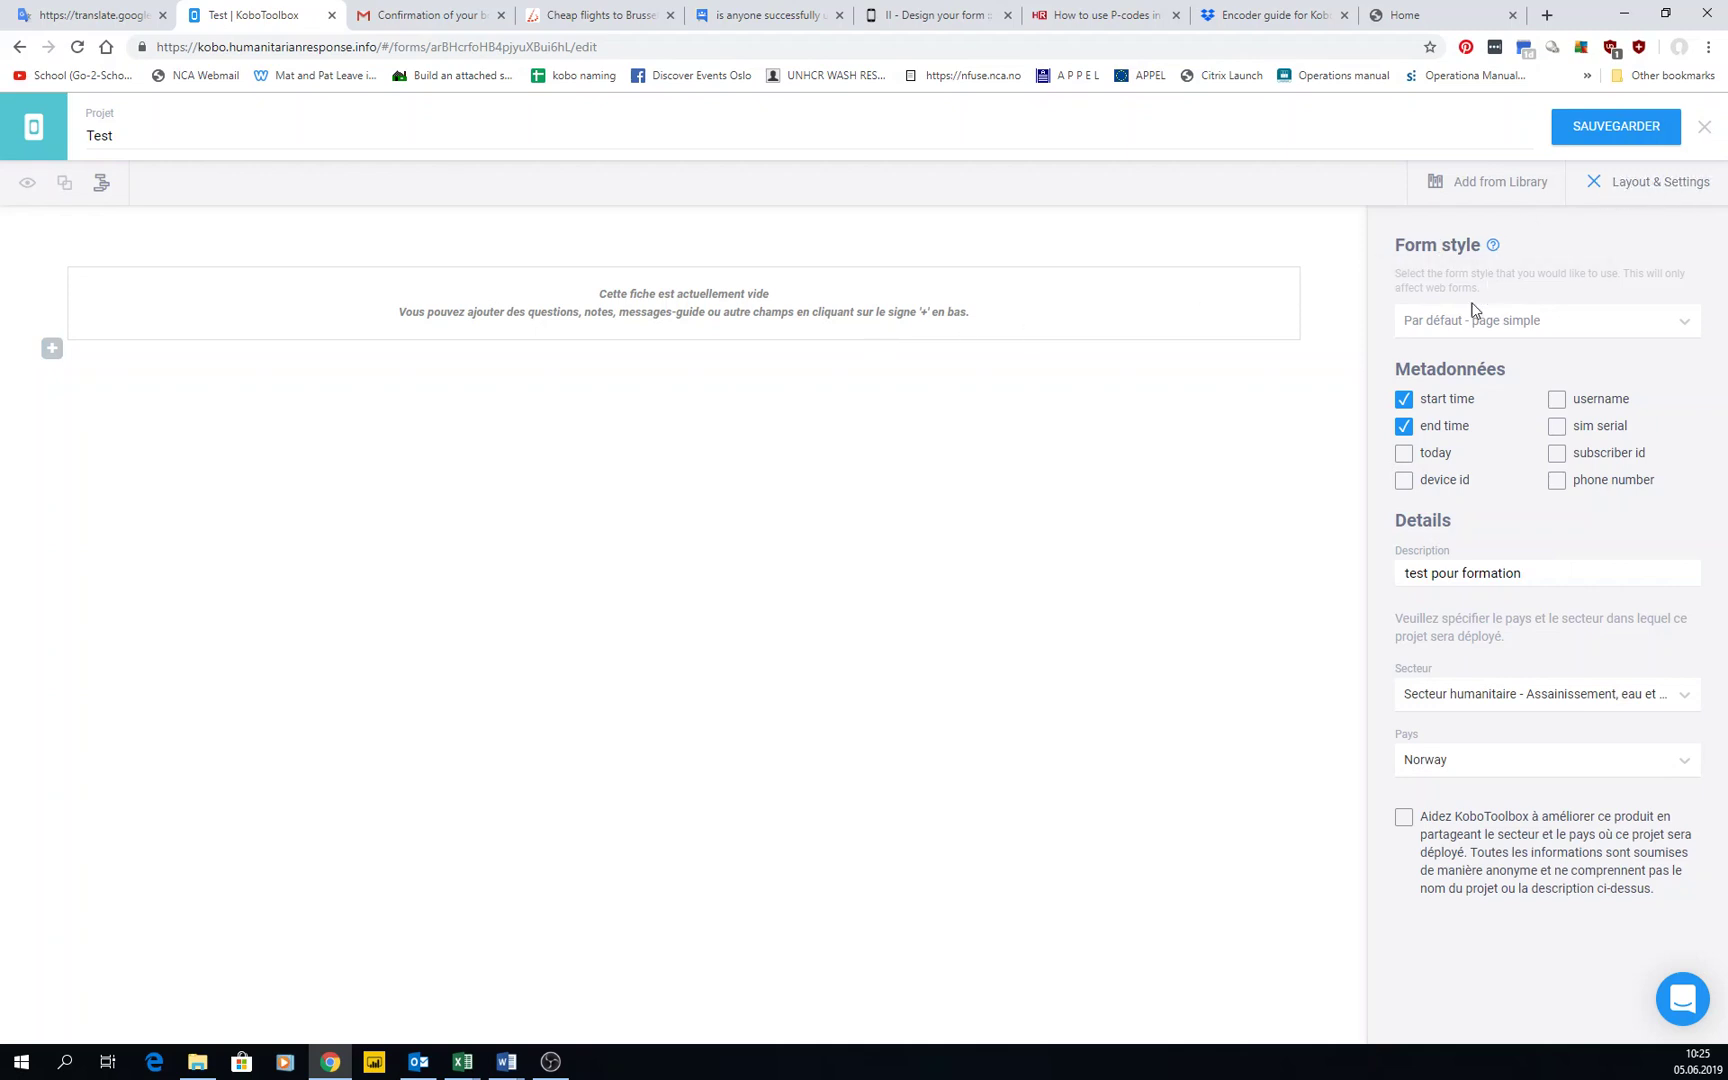
Set the form style to the "grille" theme with titles in capital letters
click(1435, 326)
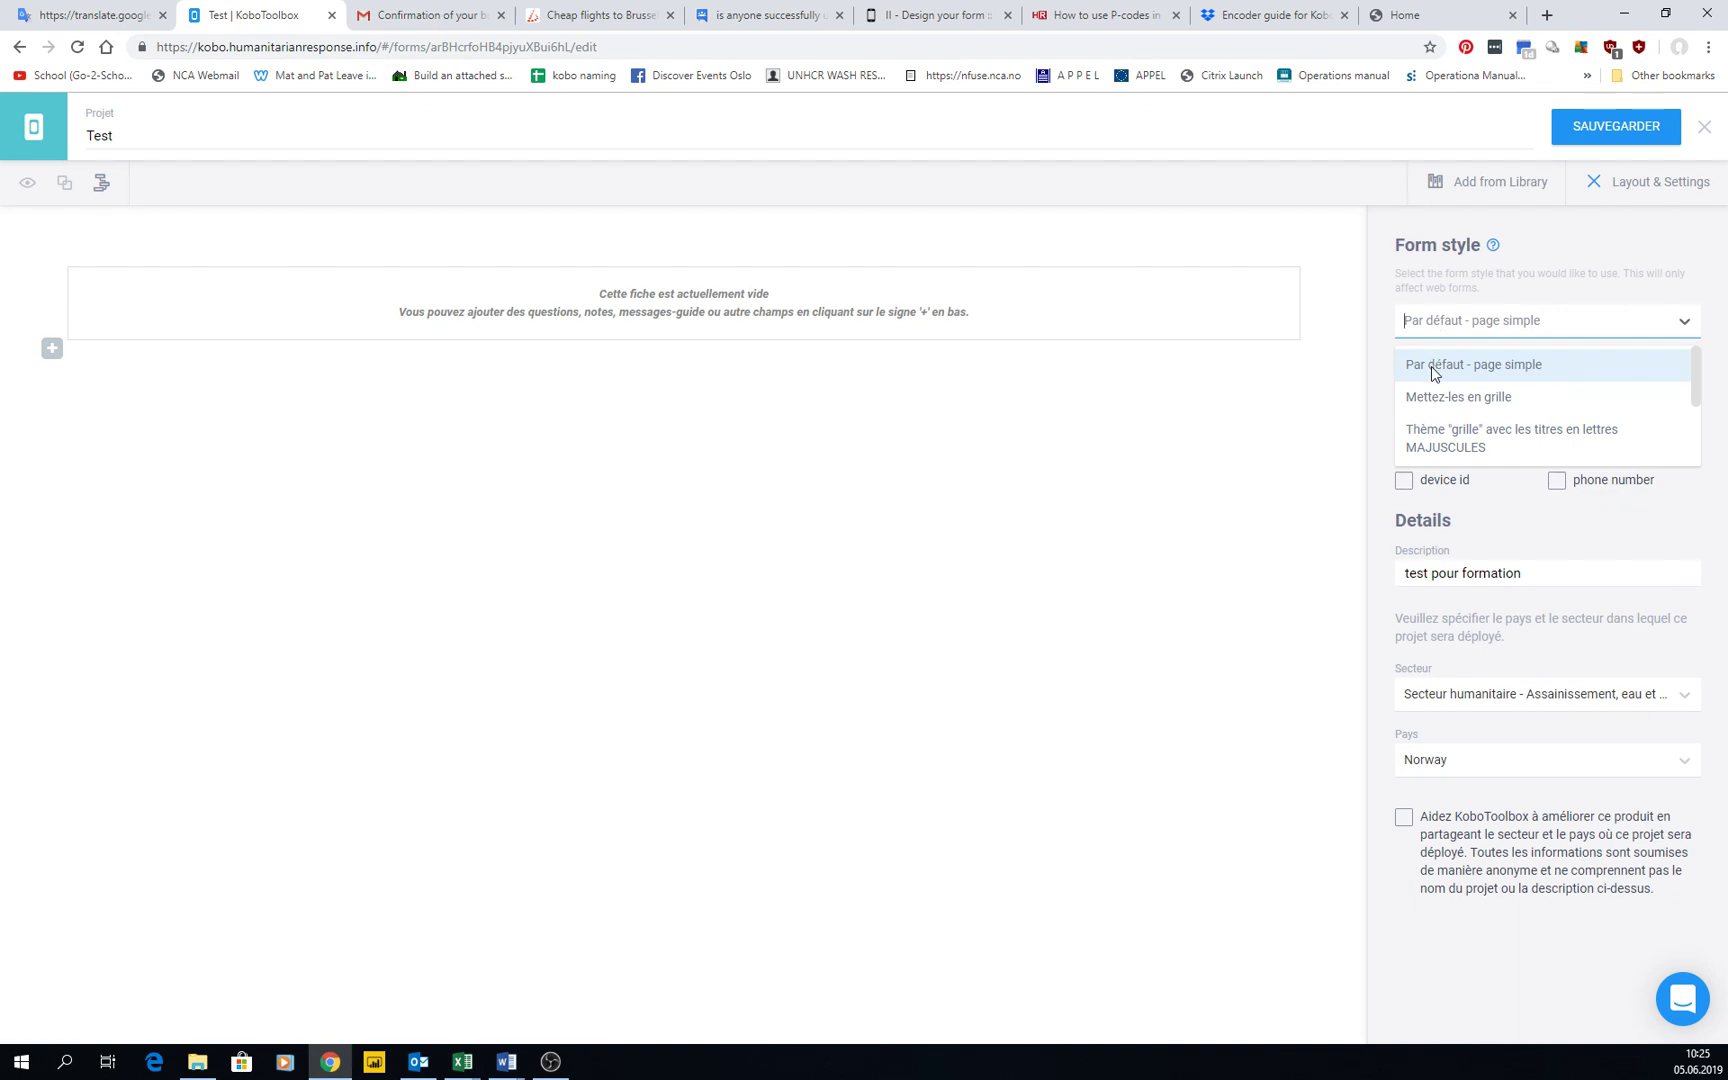
scroll(1435, 380, down, 3)
scroll(1464, 434, up, 3)
click(1430, 330)
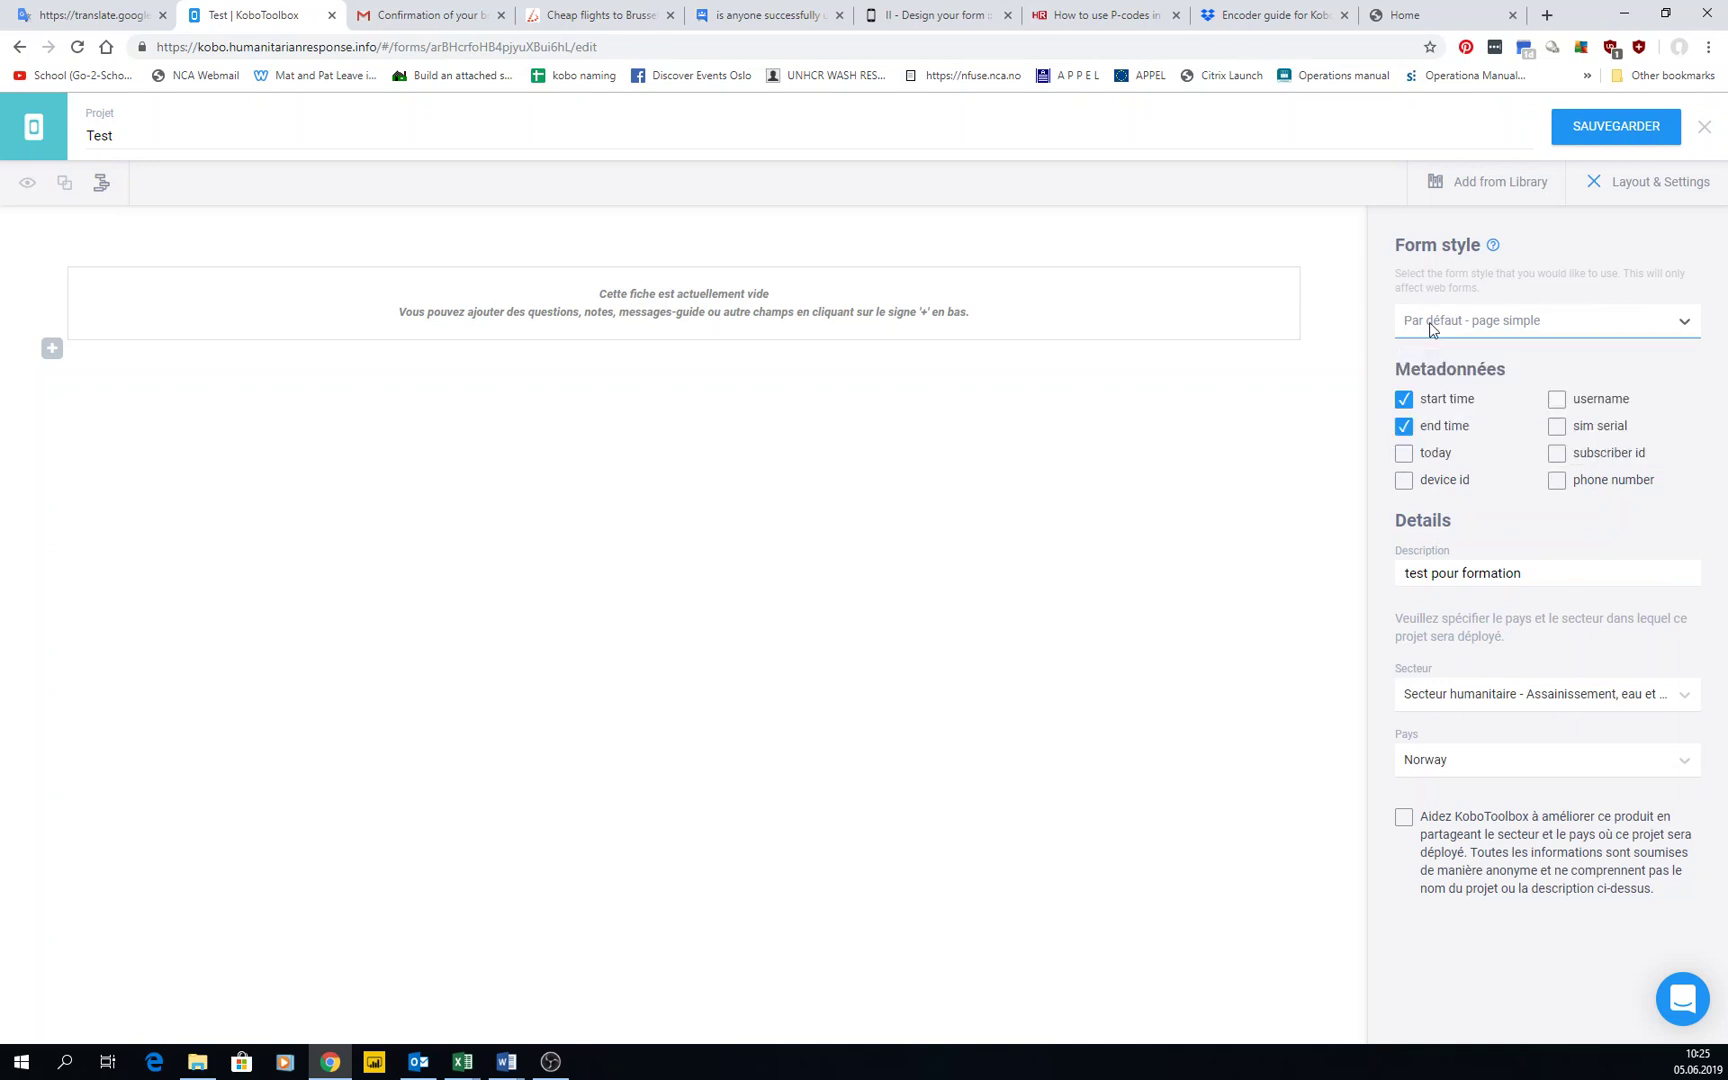
click(1430, 330)
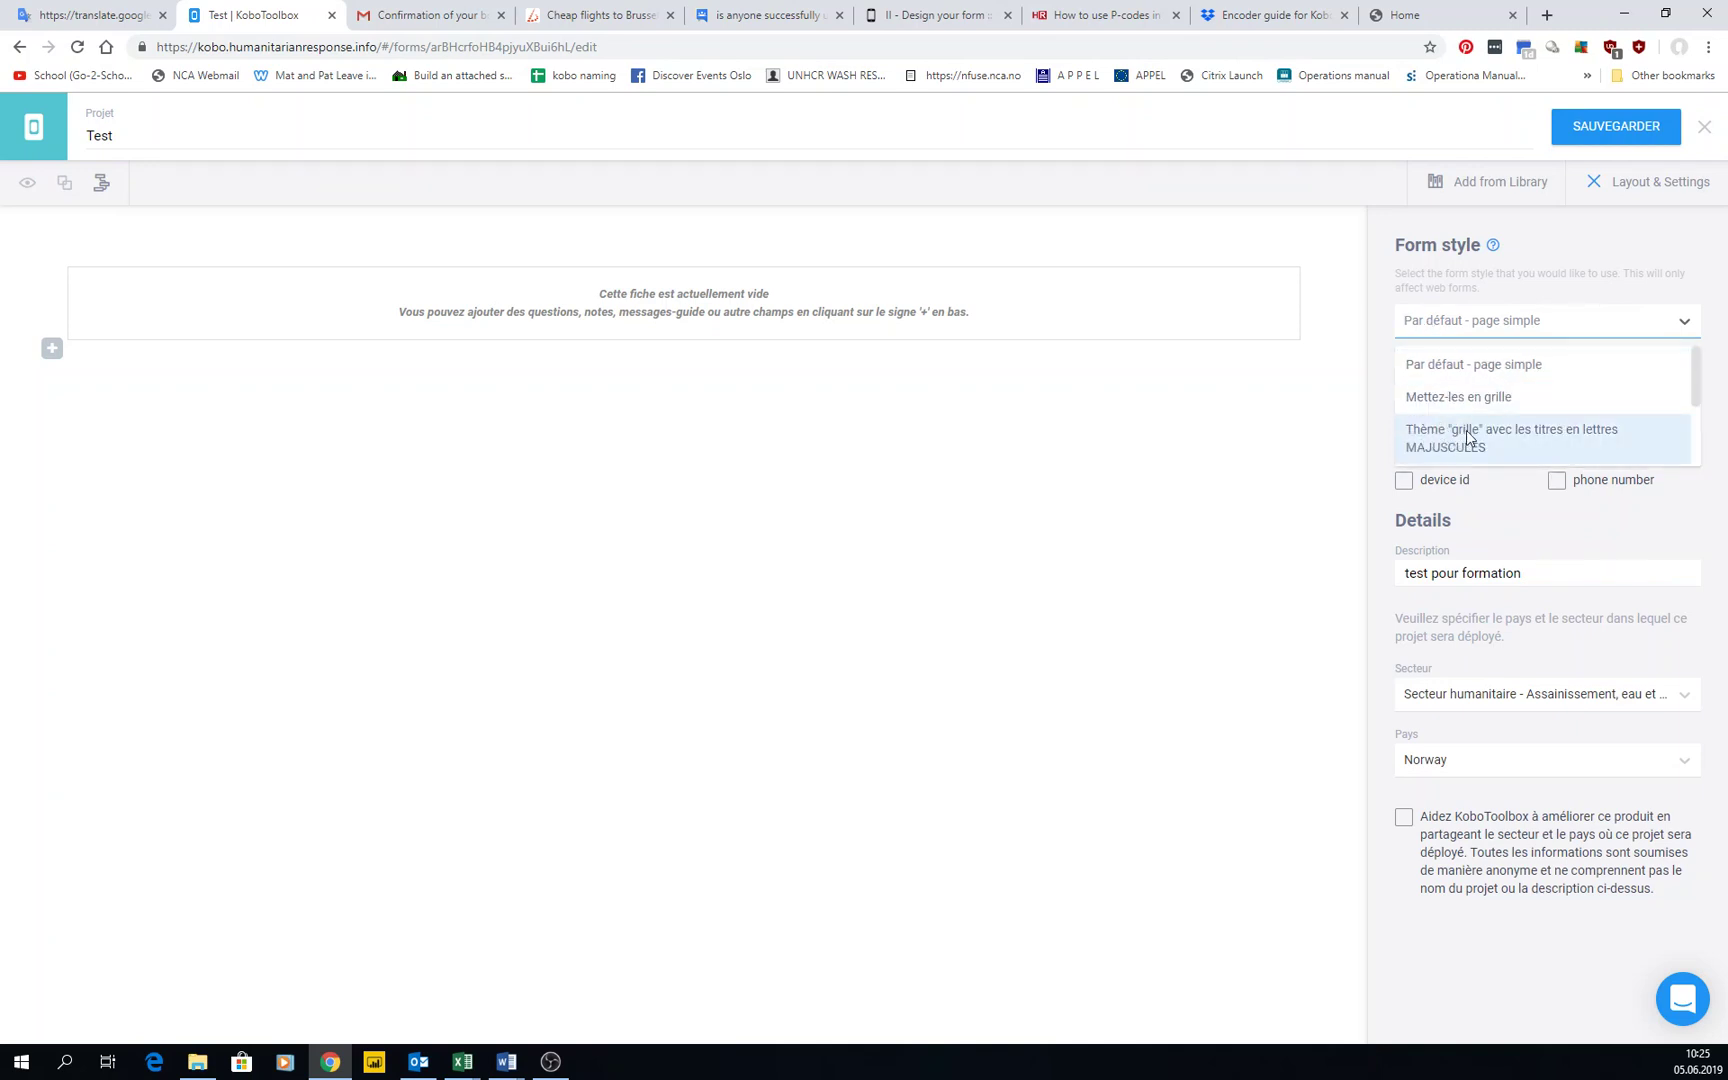
click(1560, 441)
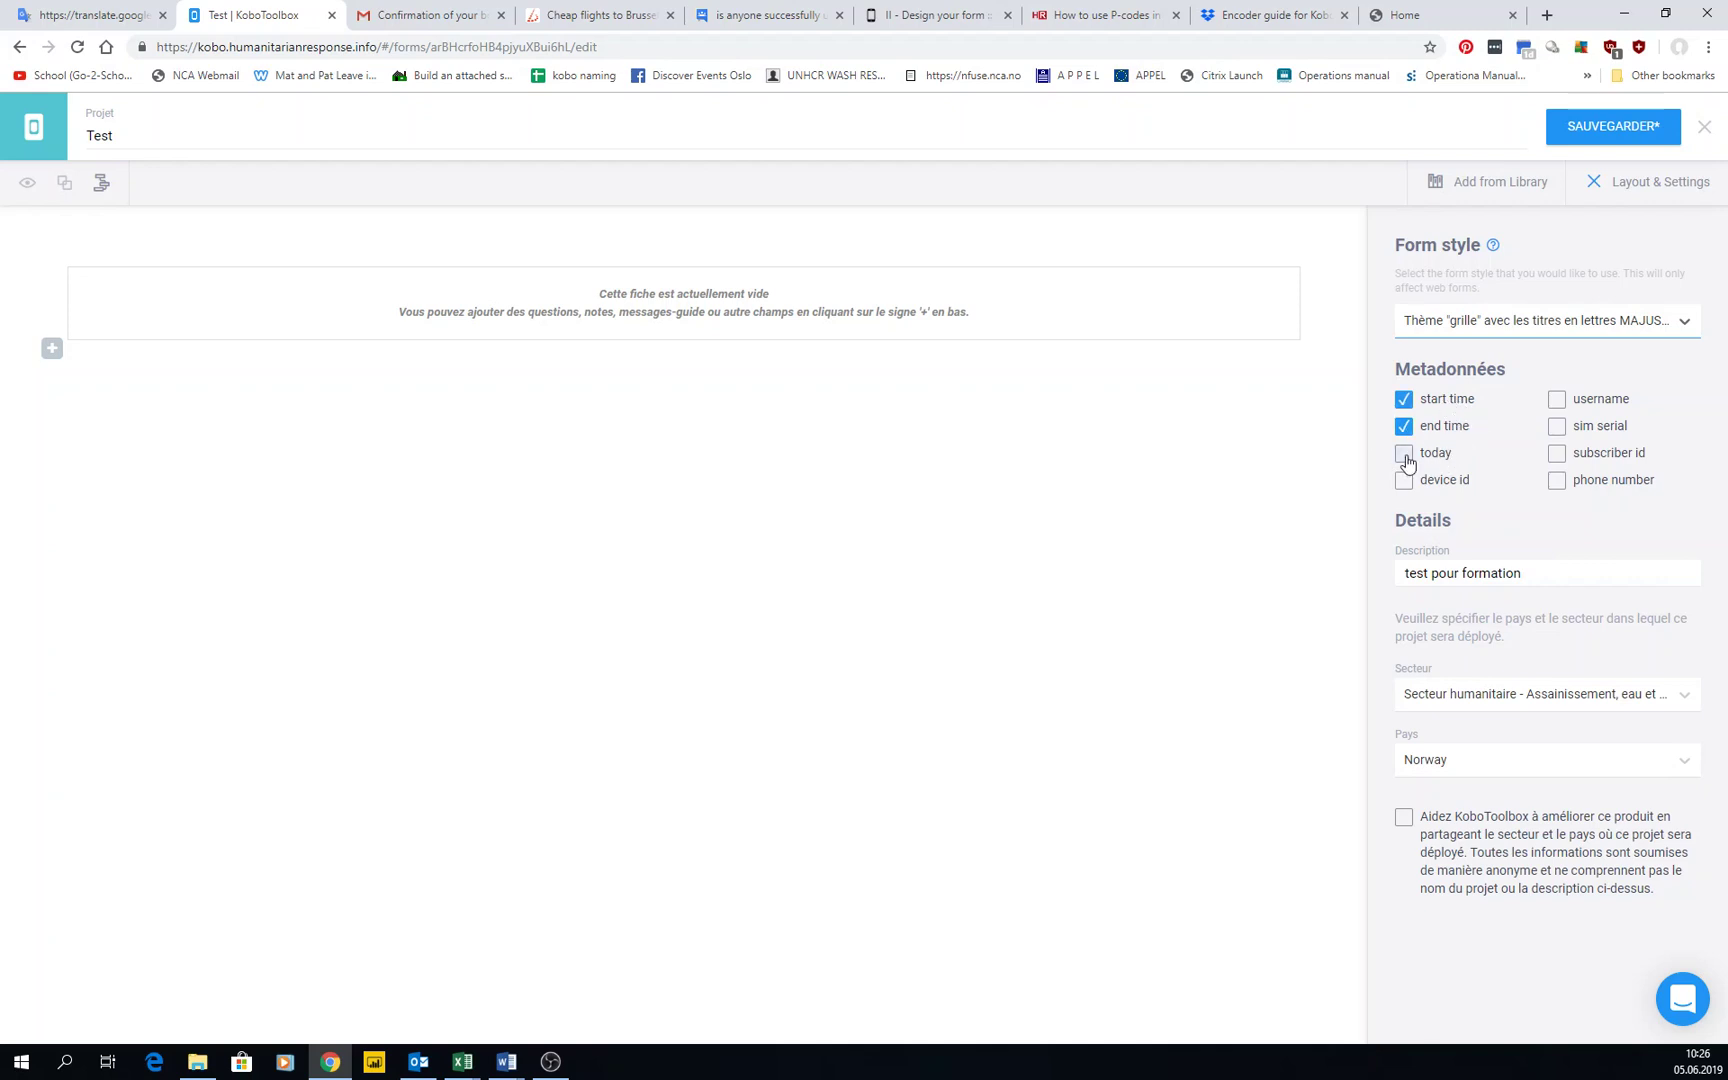
Include the "today" and "username" metadata in the form and close the layout settings
click(1405, 458)
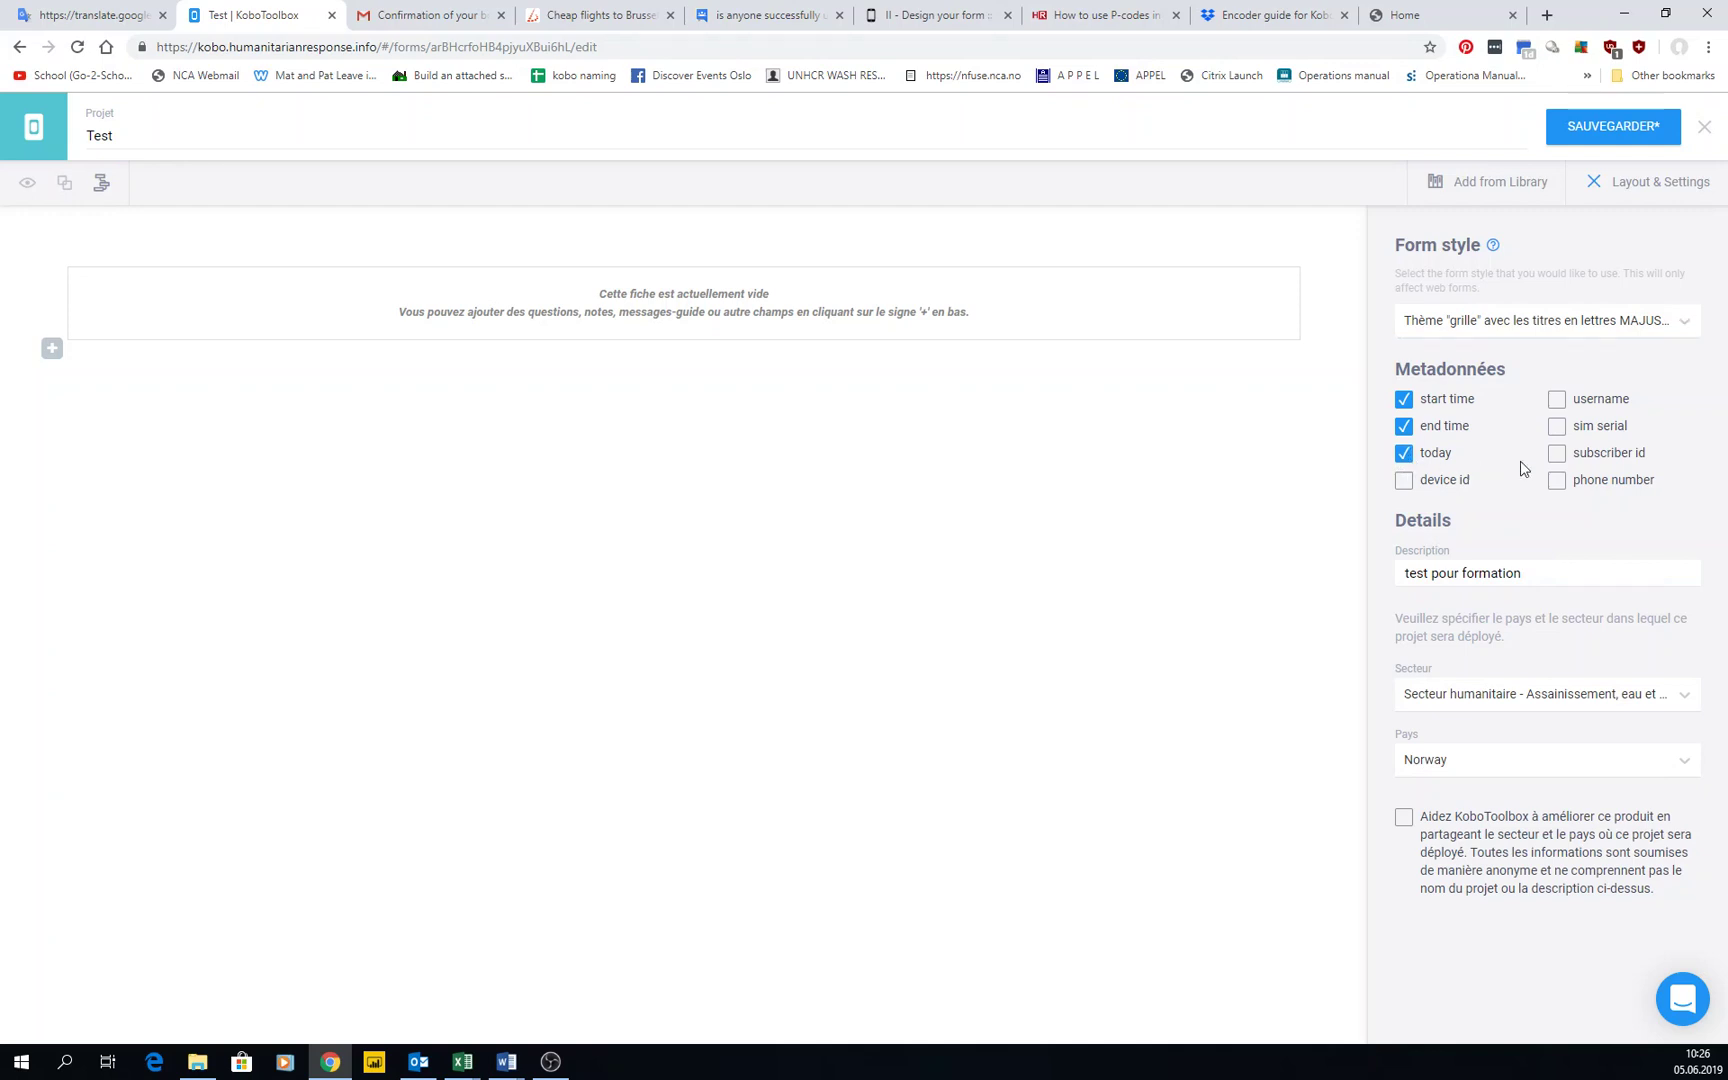
click(1556, 400)
click(1464, 704)
click(1459, 573)
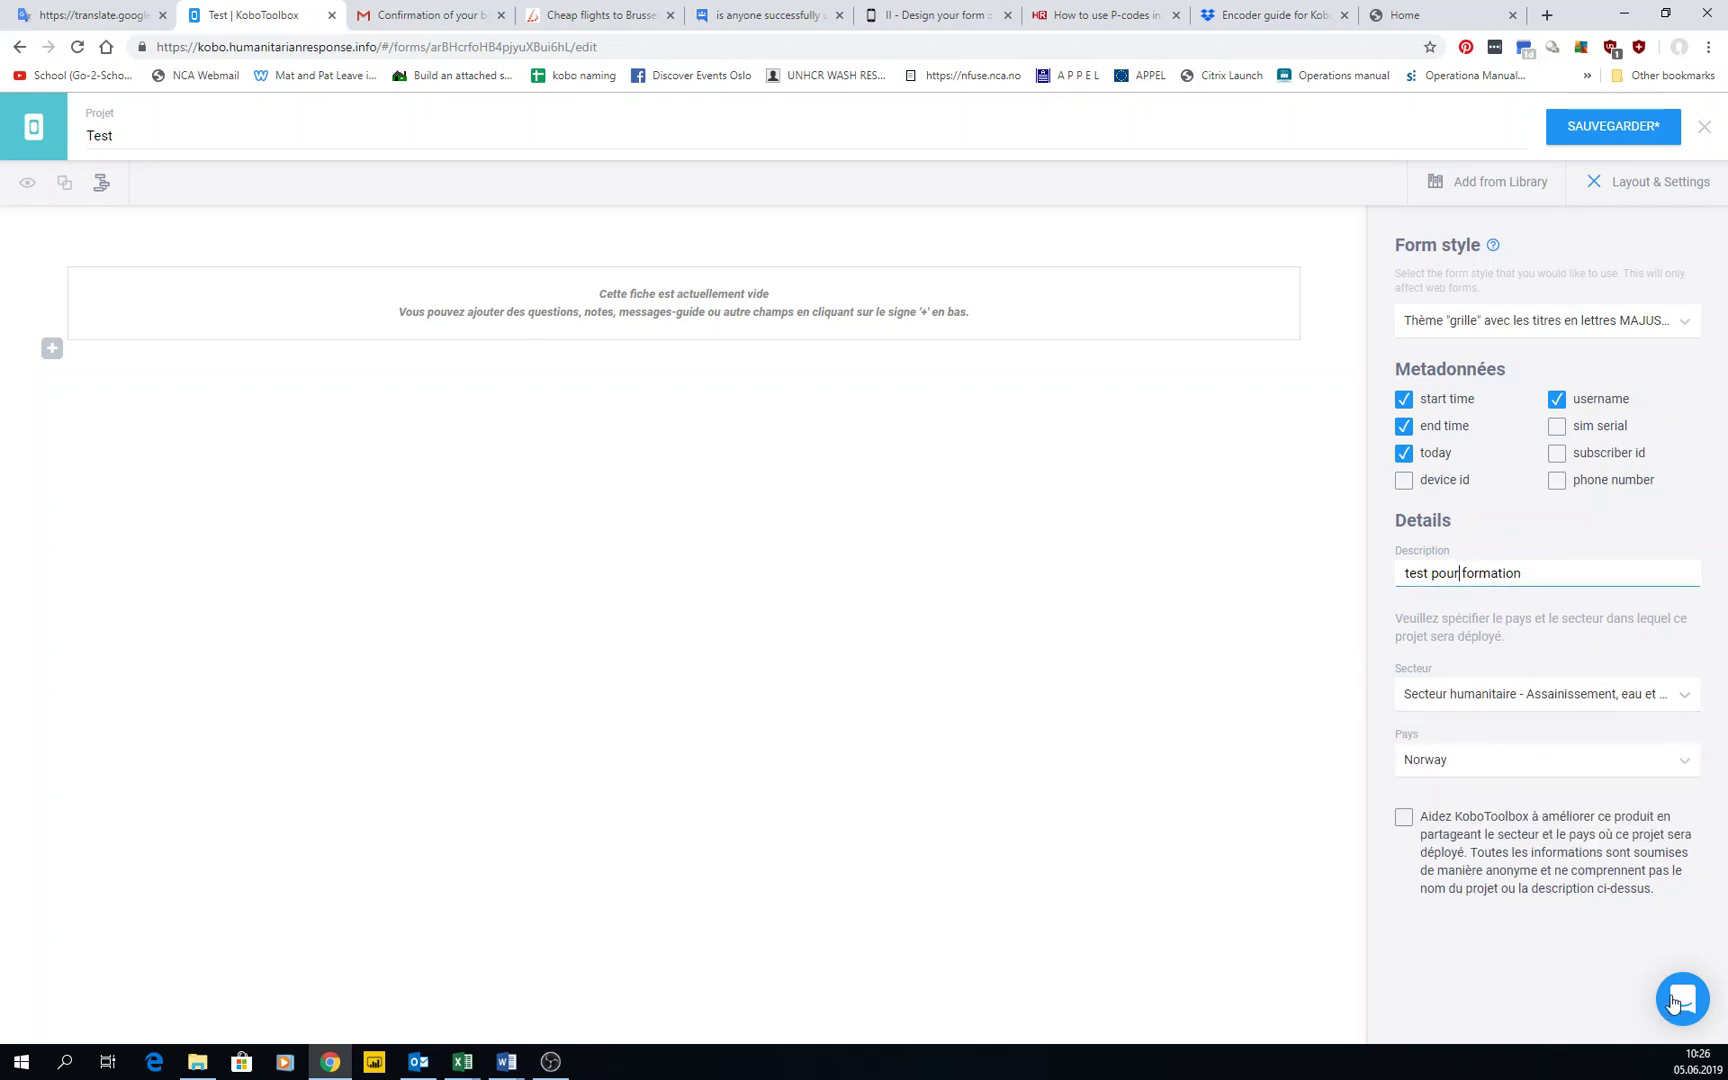
click(1635, 181)
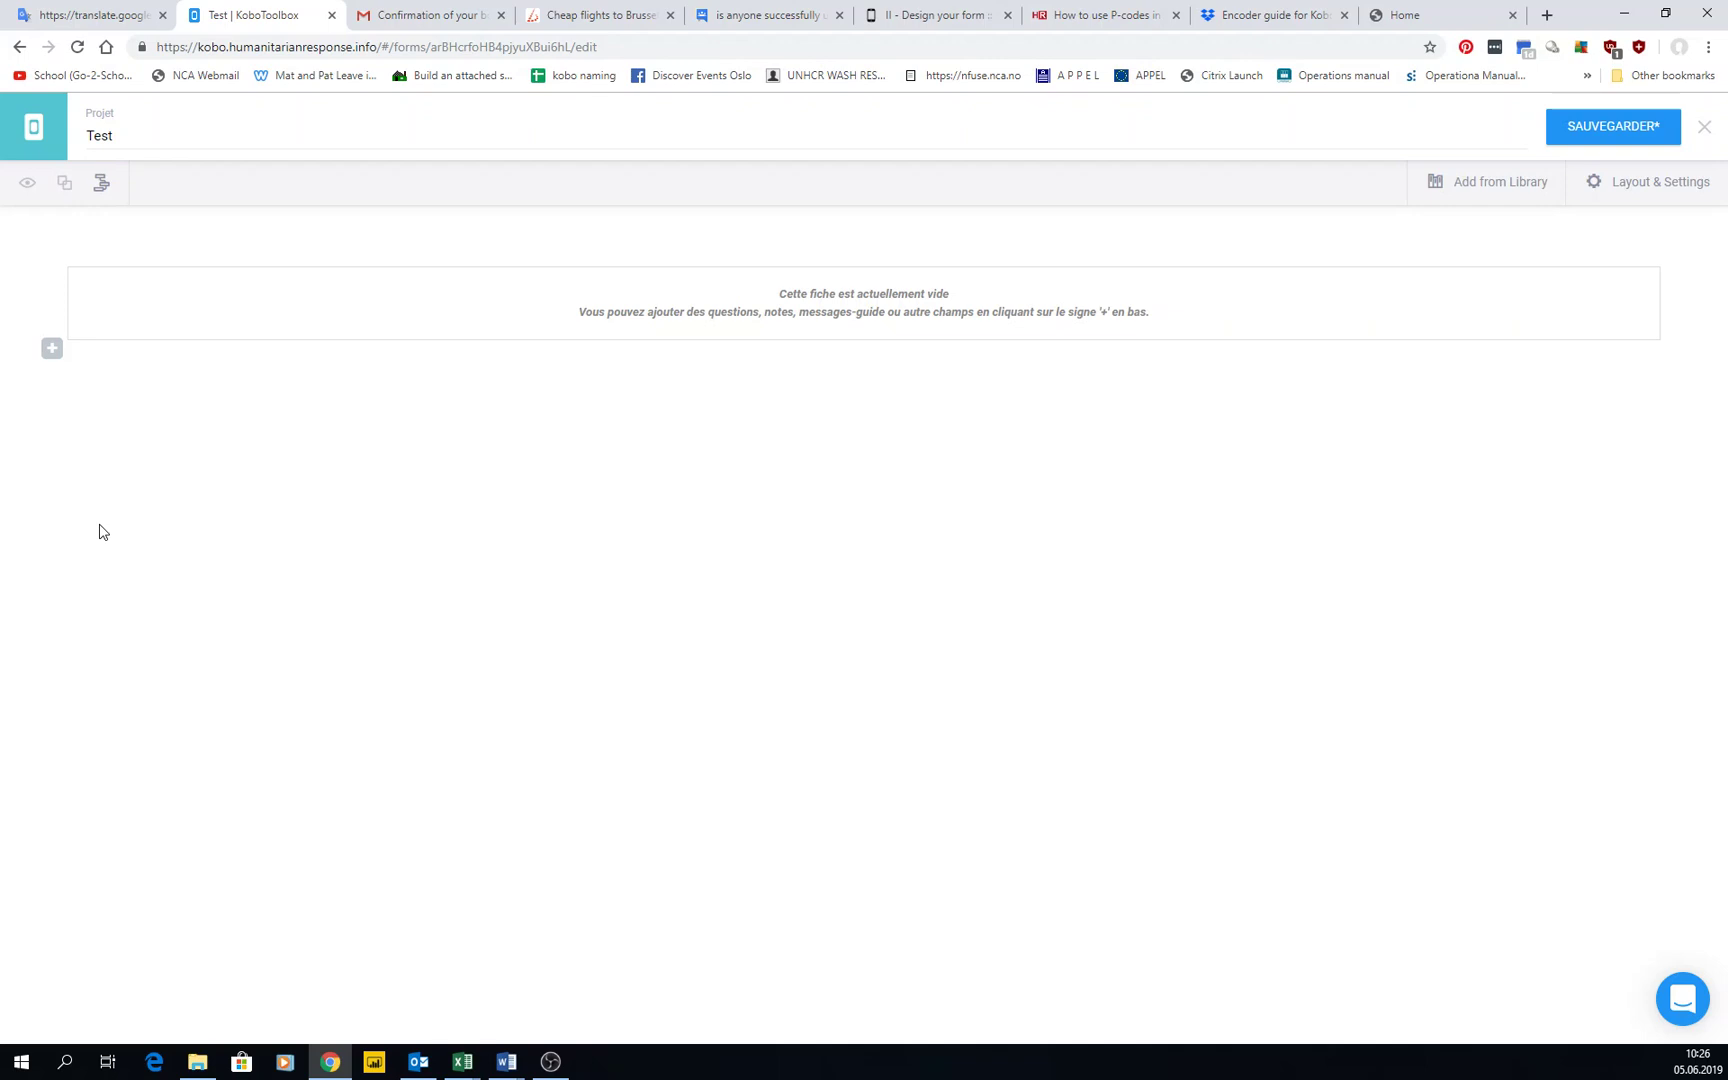
Add a first question "1 Prenom de la personne" of type "Sélectionner une"
click(52, 350)
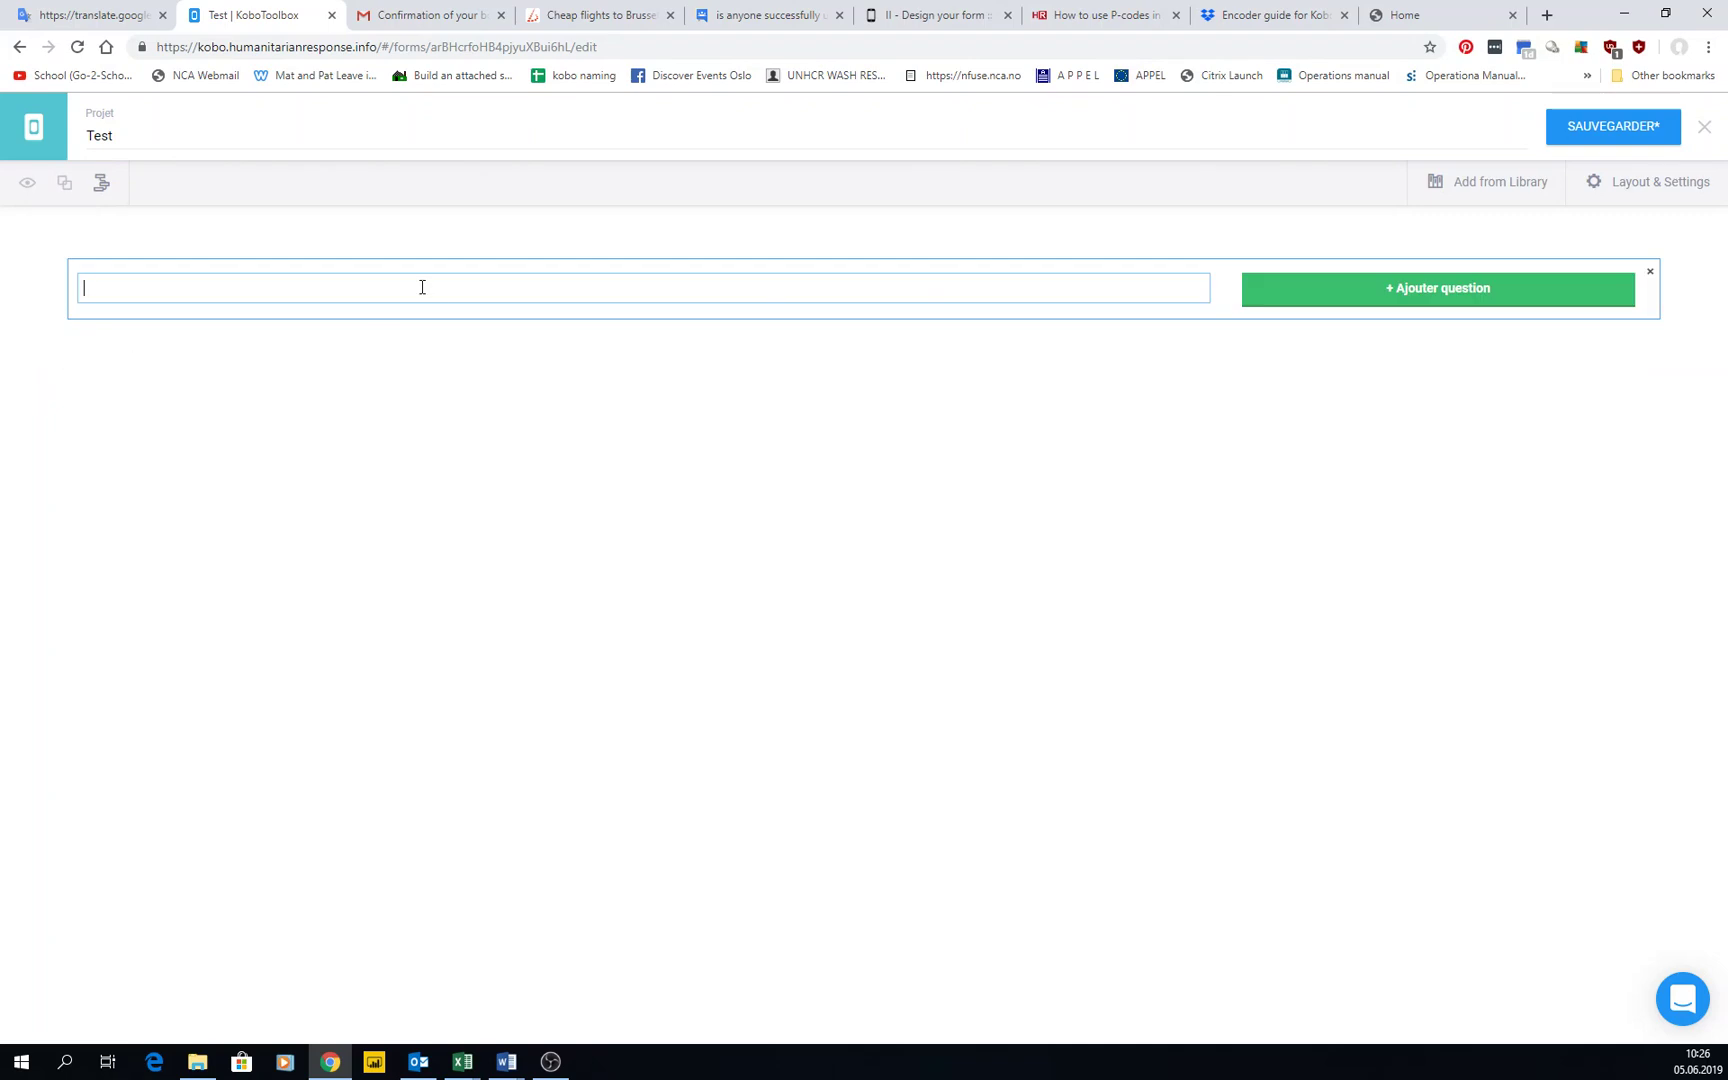
text(1)
text( nombre d)
key(BackSpace)
key(BackSpace)
key(BackSpace)
key(BackSpace)
key(BackSpace)
key(BackSpace)
key(BackSpace)
key(BackSpace)
text(Prenom de la personne)
click(1359, 297)
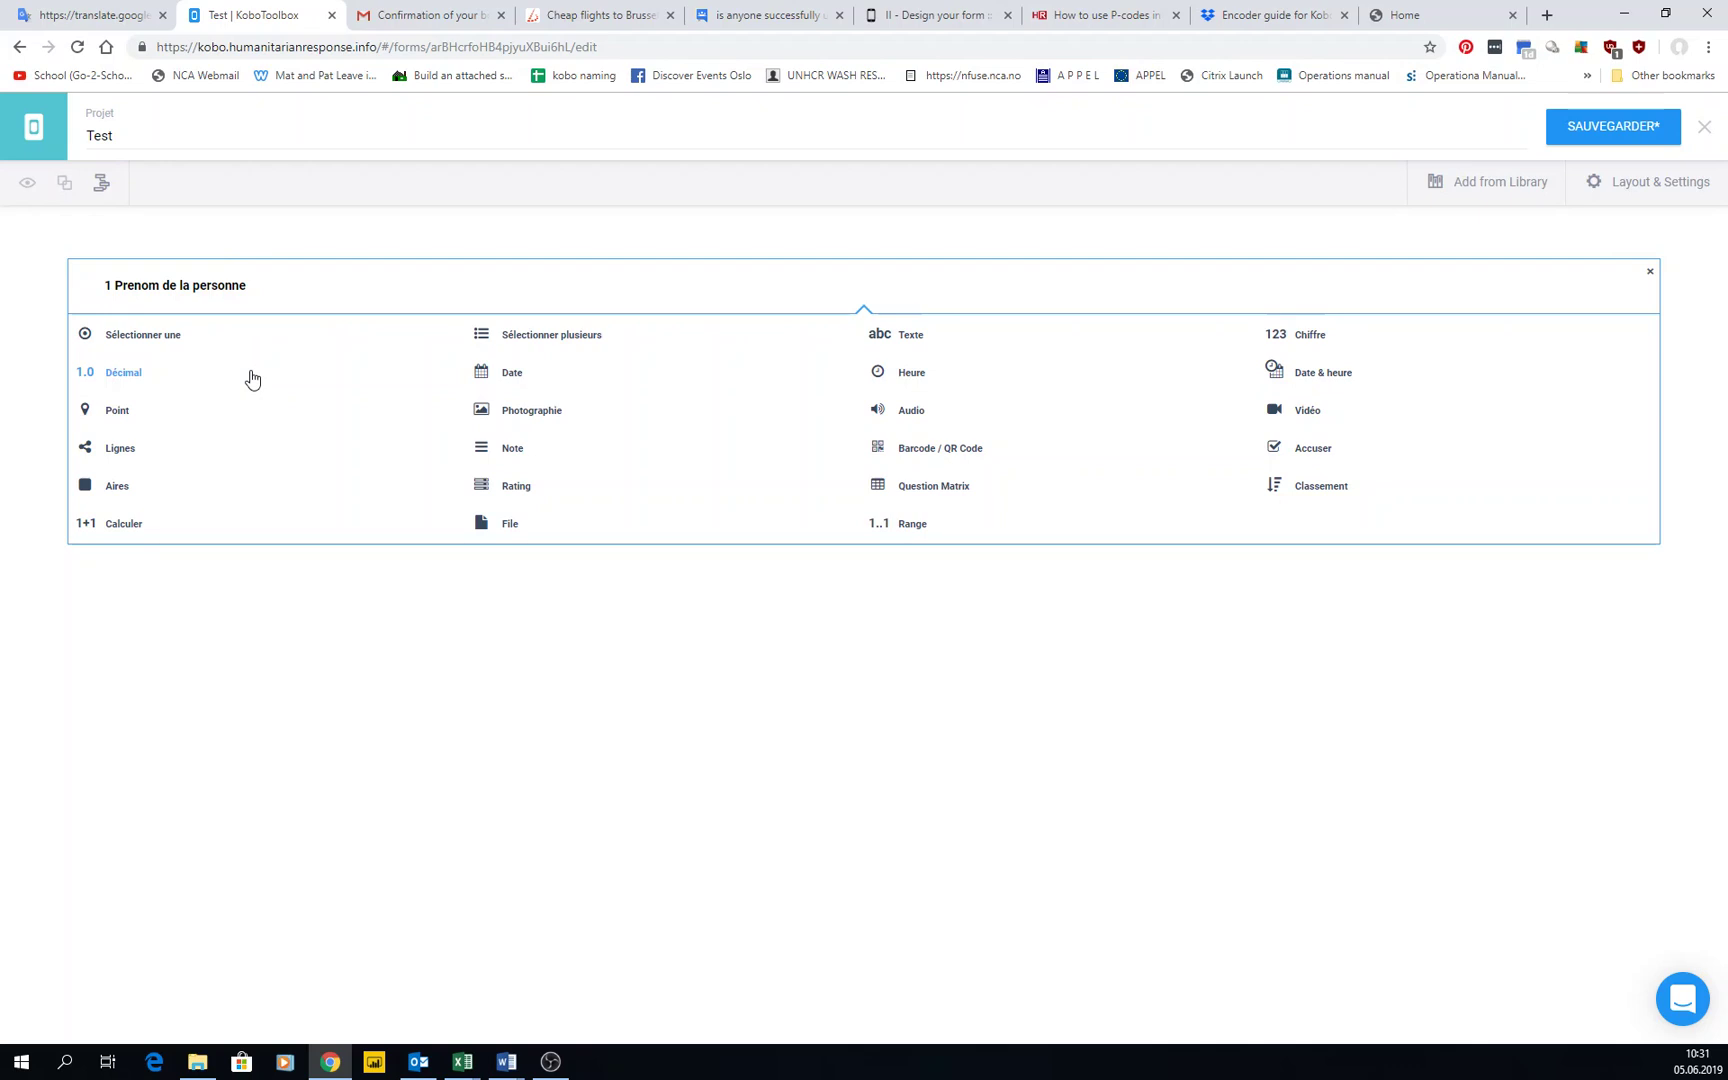
click(133, 342)
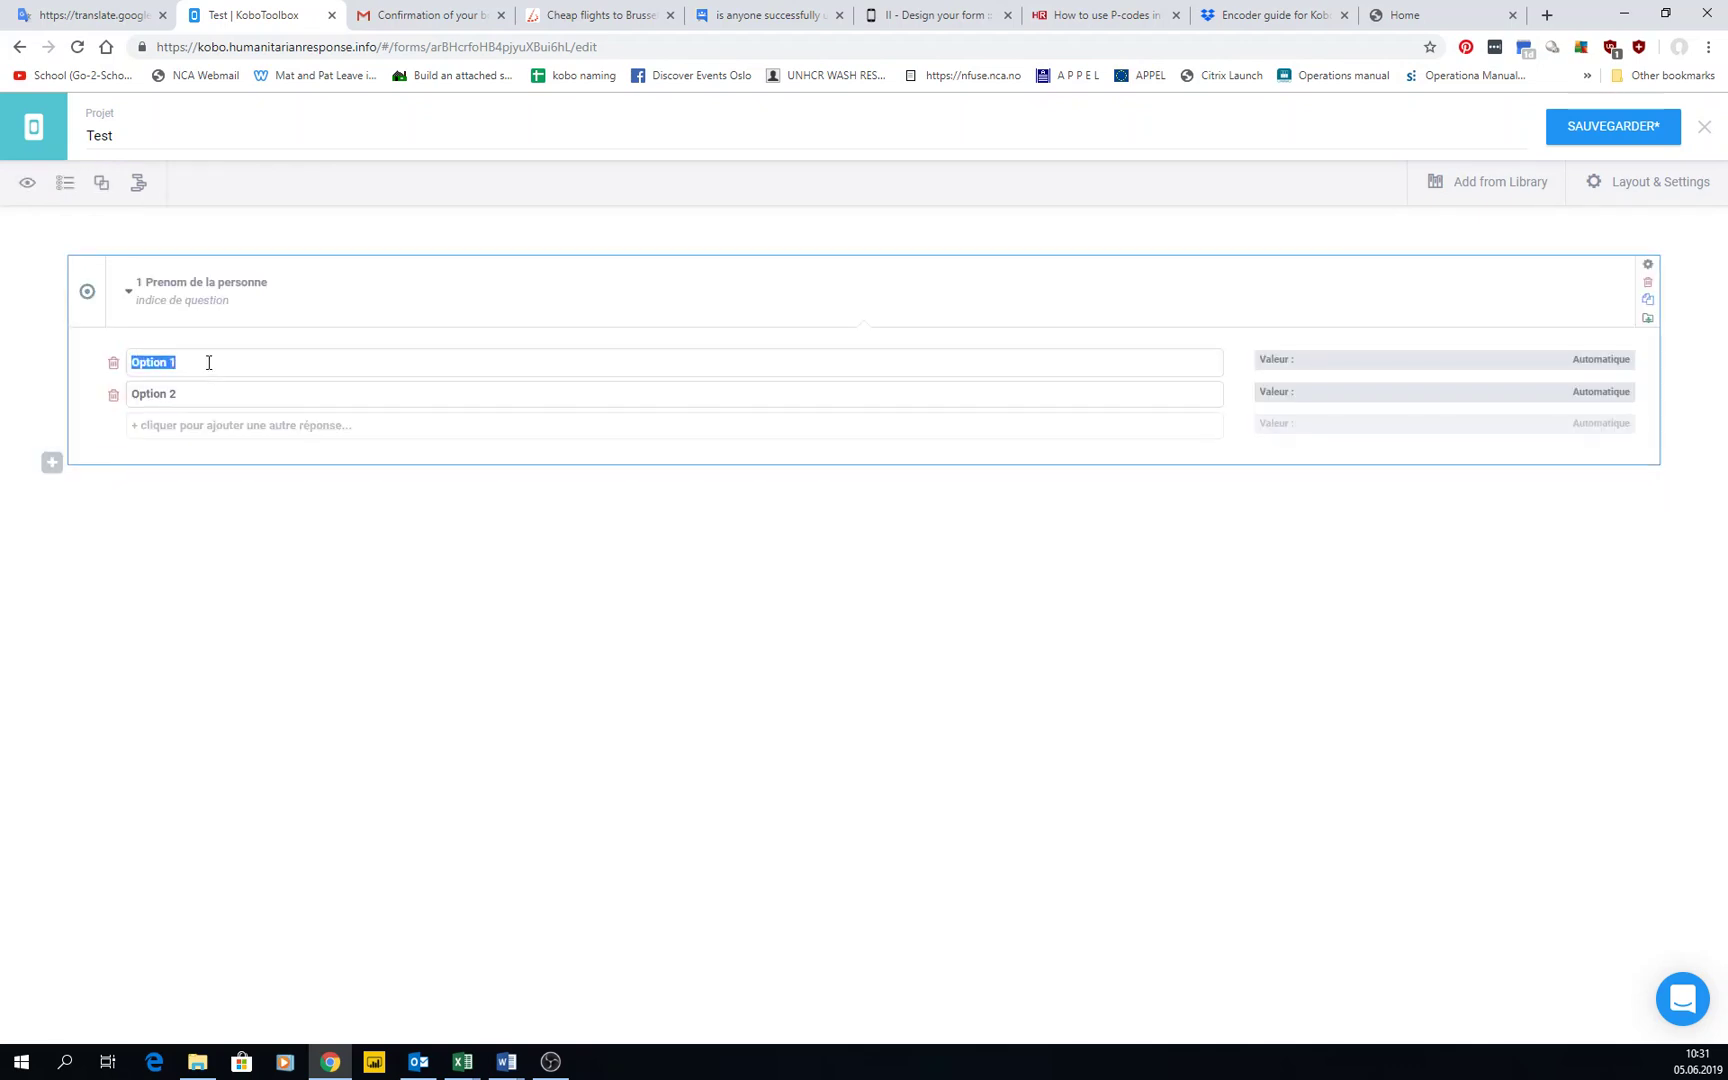
Fill in three first names as the answer options of the single-choice question
text(Antonio)
click(204, 388)
text(A)
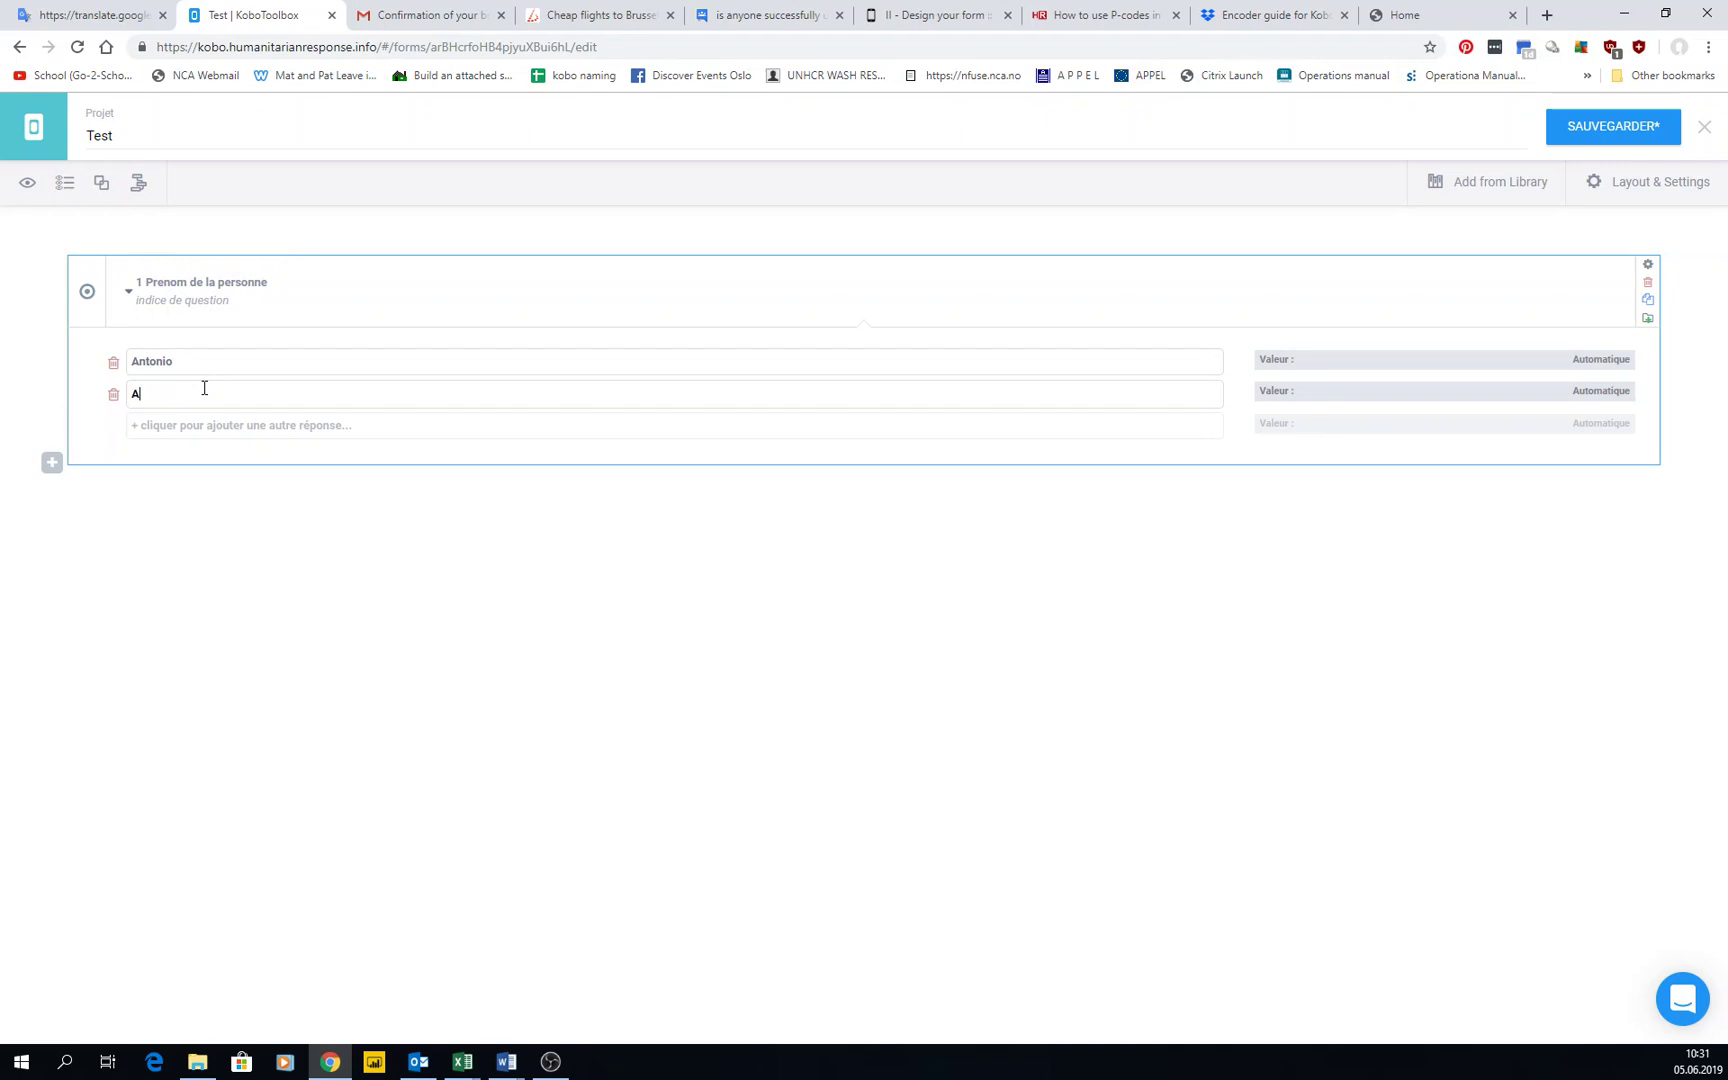
text(legria)
click(204, 425)
click(204, 424)
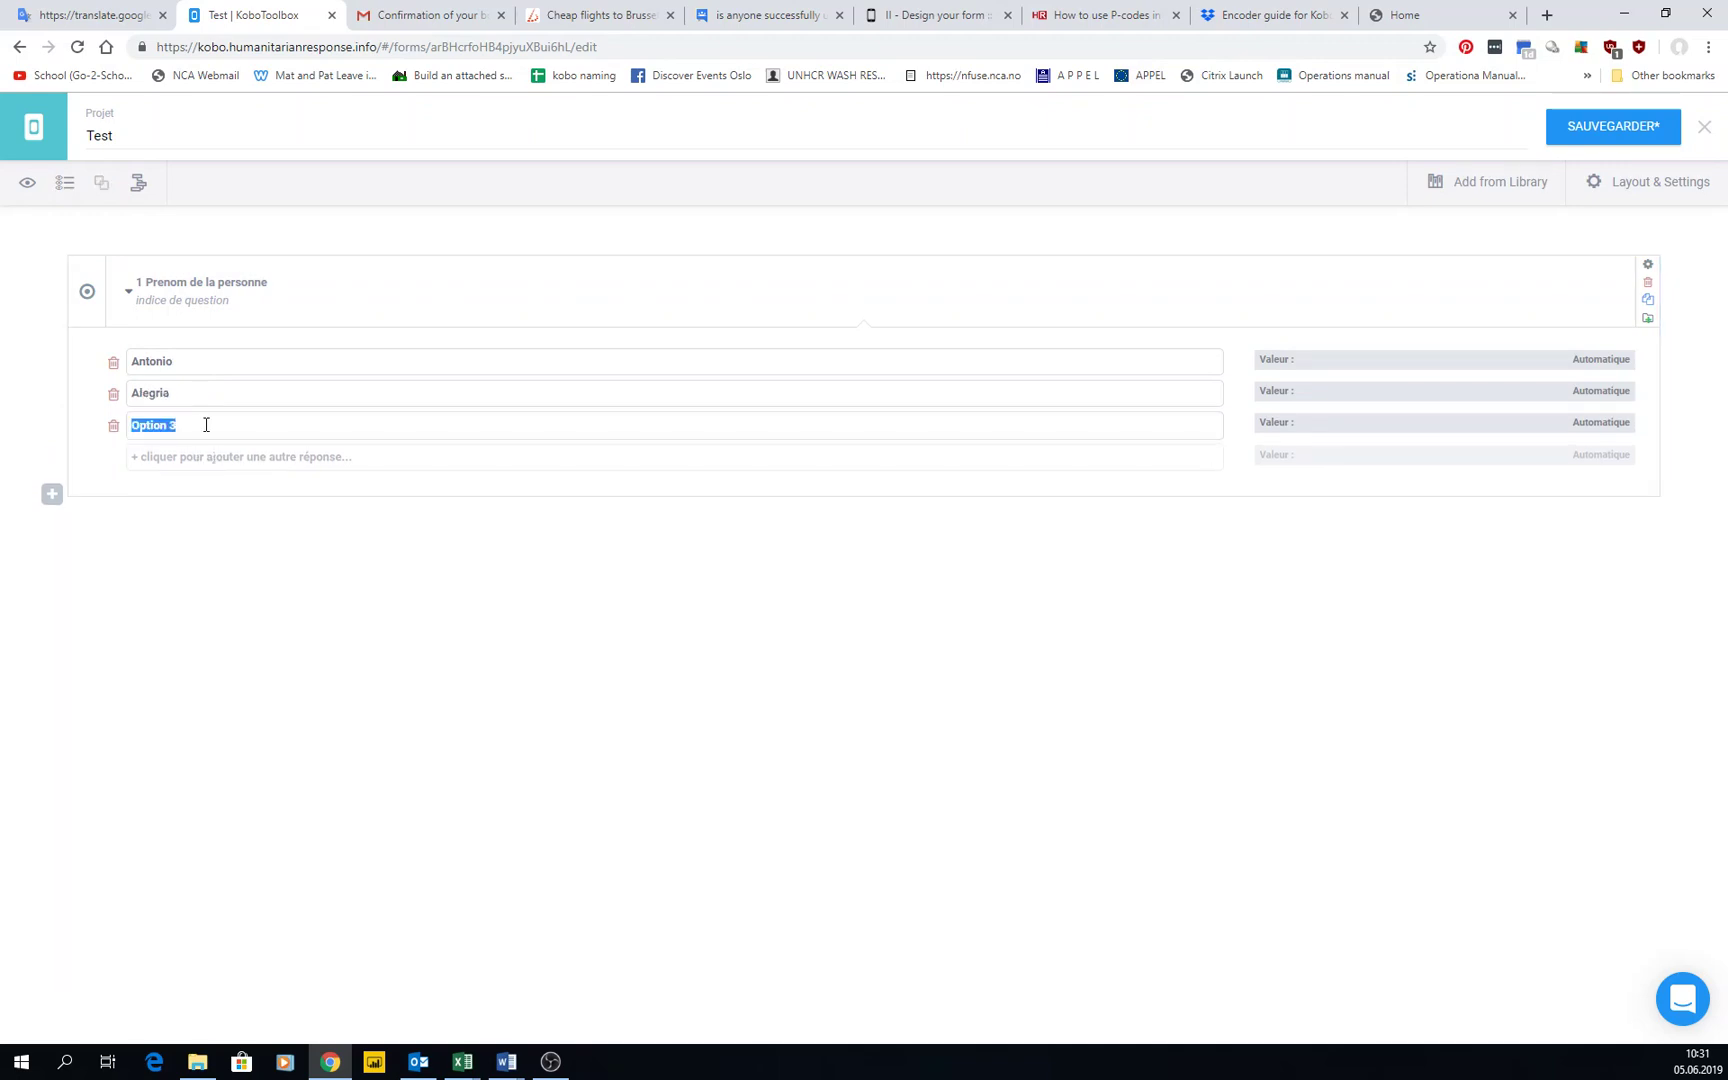
text(Casimiro)
click(180, 525)
Open the first question's settings and give the question the hint "tapez ici des pistes pour la question"
click(1648, 270)
click(1648, 270)
click(1648, 270)
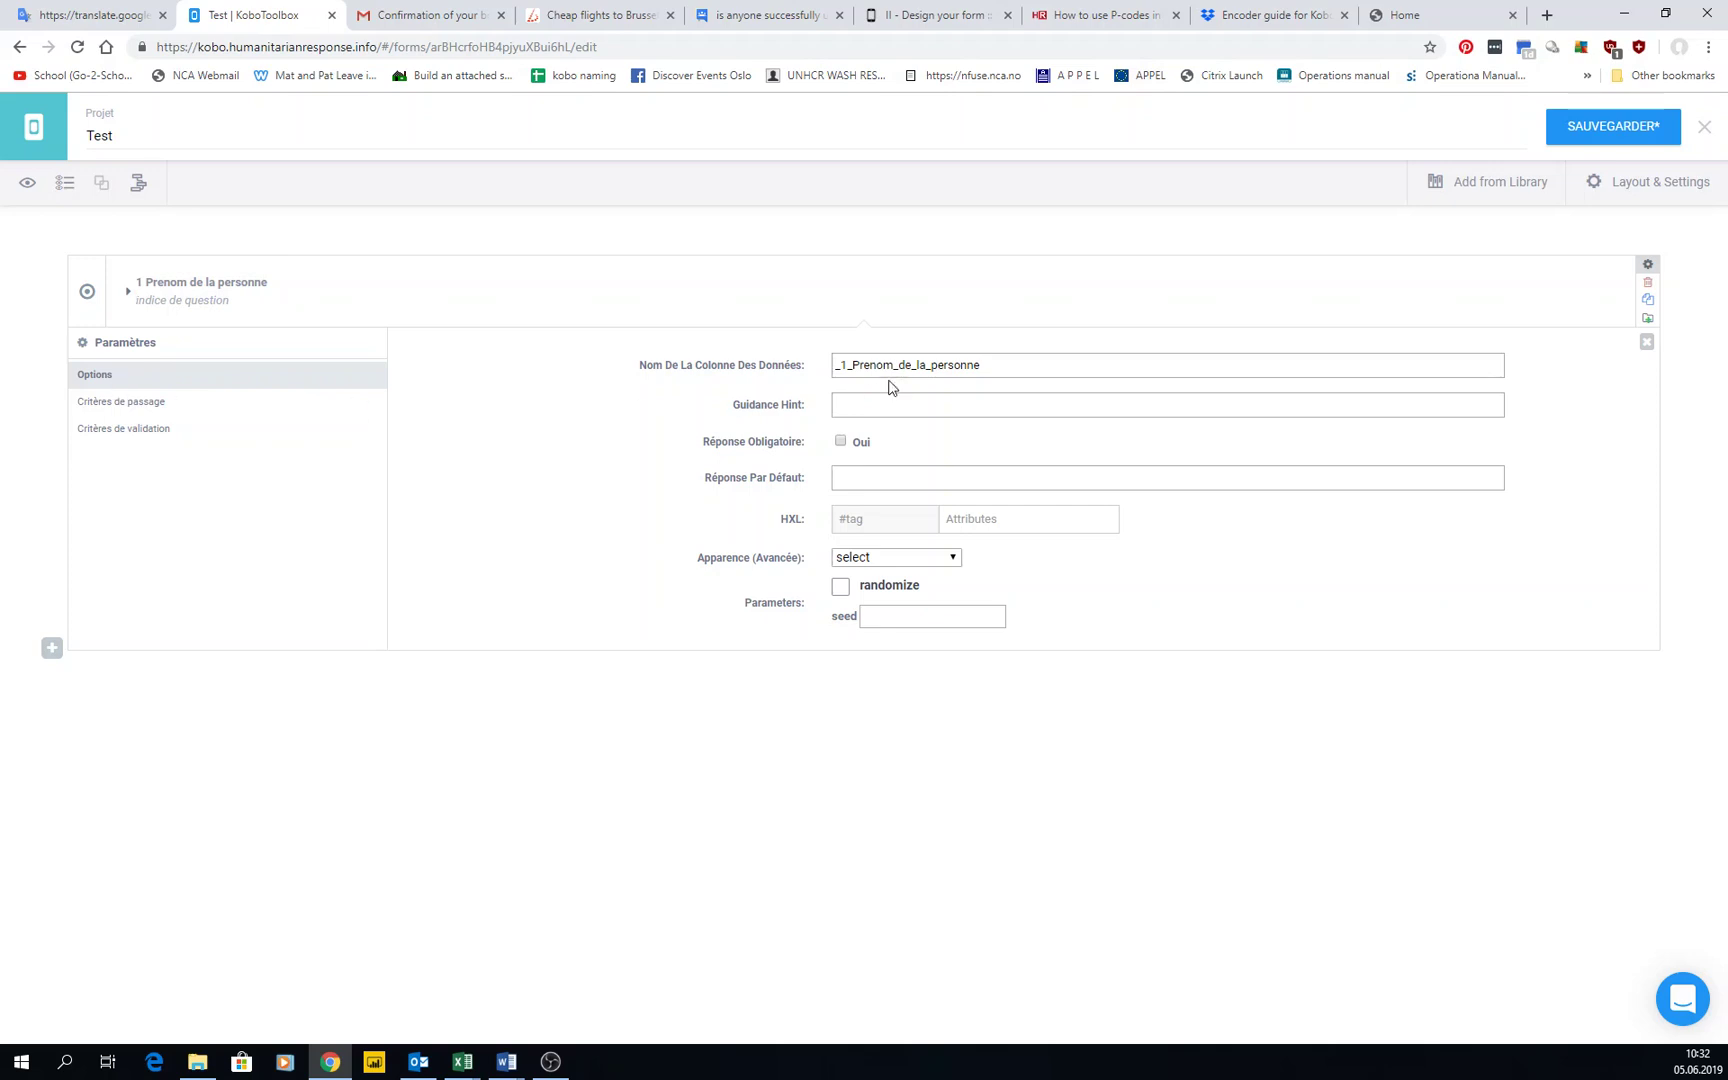
drag(651, 368, 798, 372)
drag(1022, 368, 836, 362)
click(853, 408)
text(tapez ici des pistes pour la question)
click(903, 475)
drag(139, 297, 336, 300)
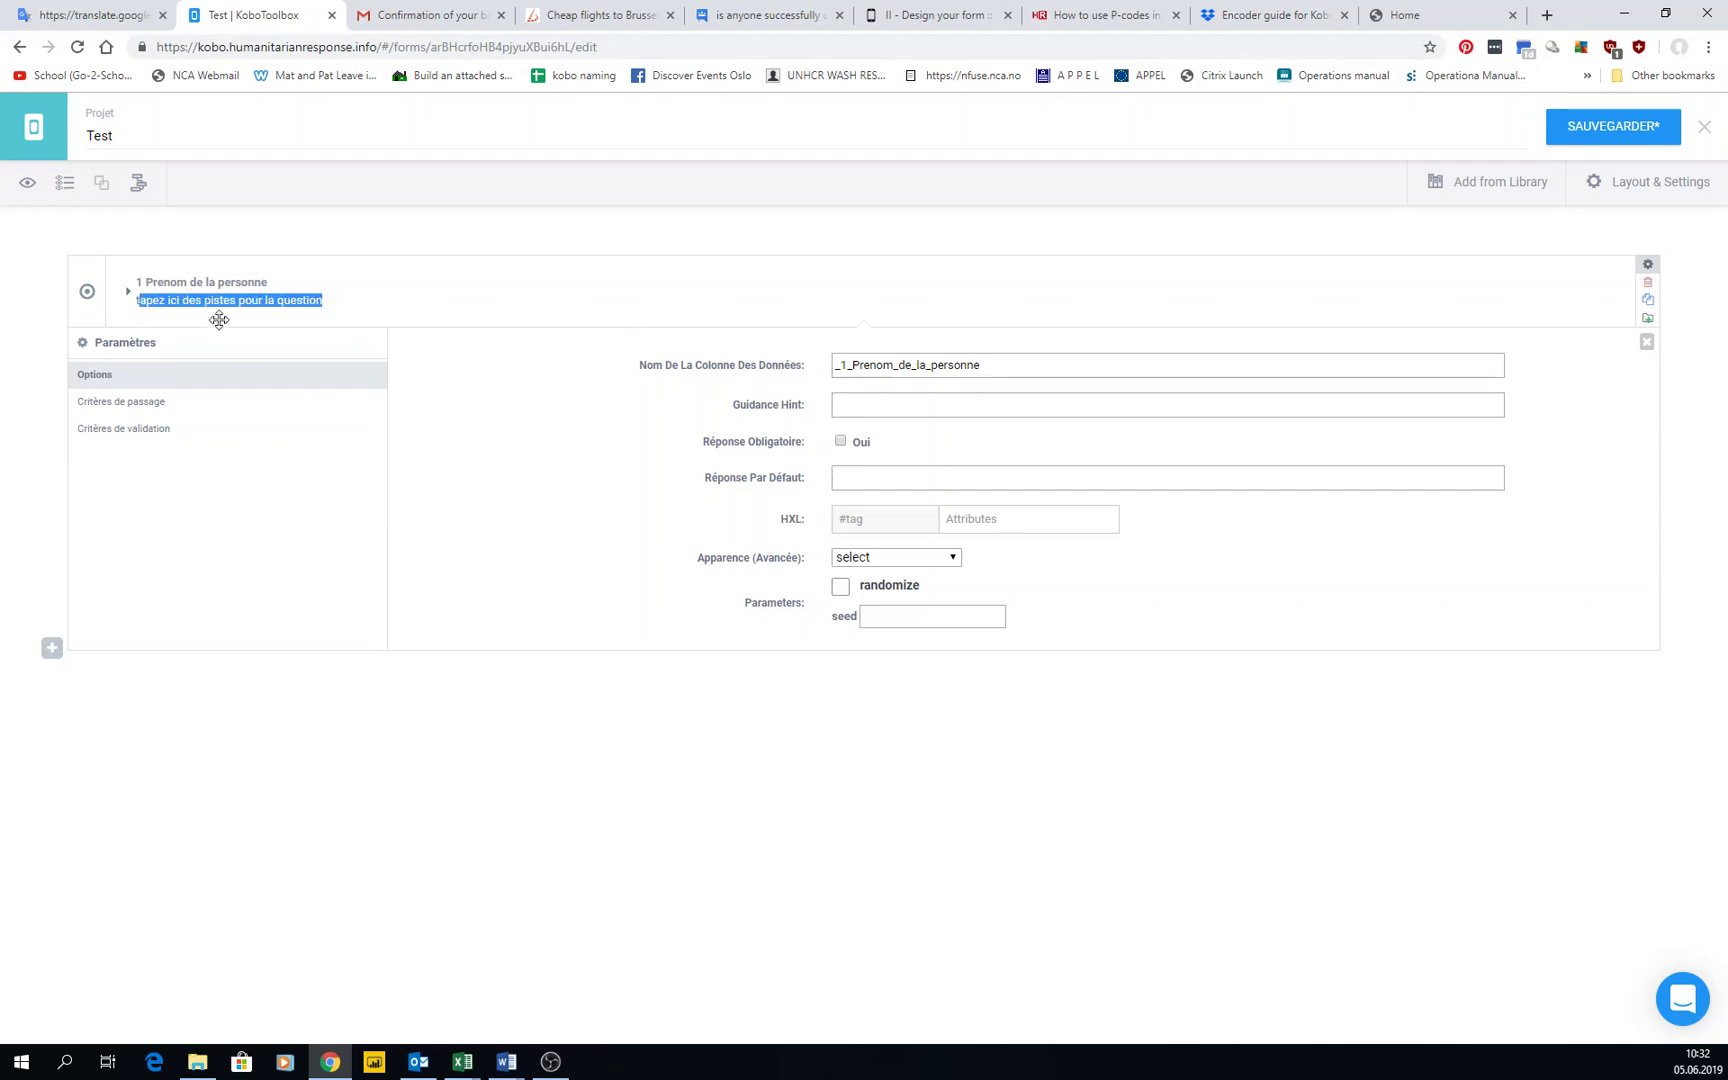
click(187, 300)
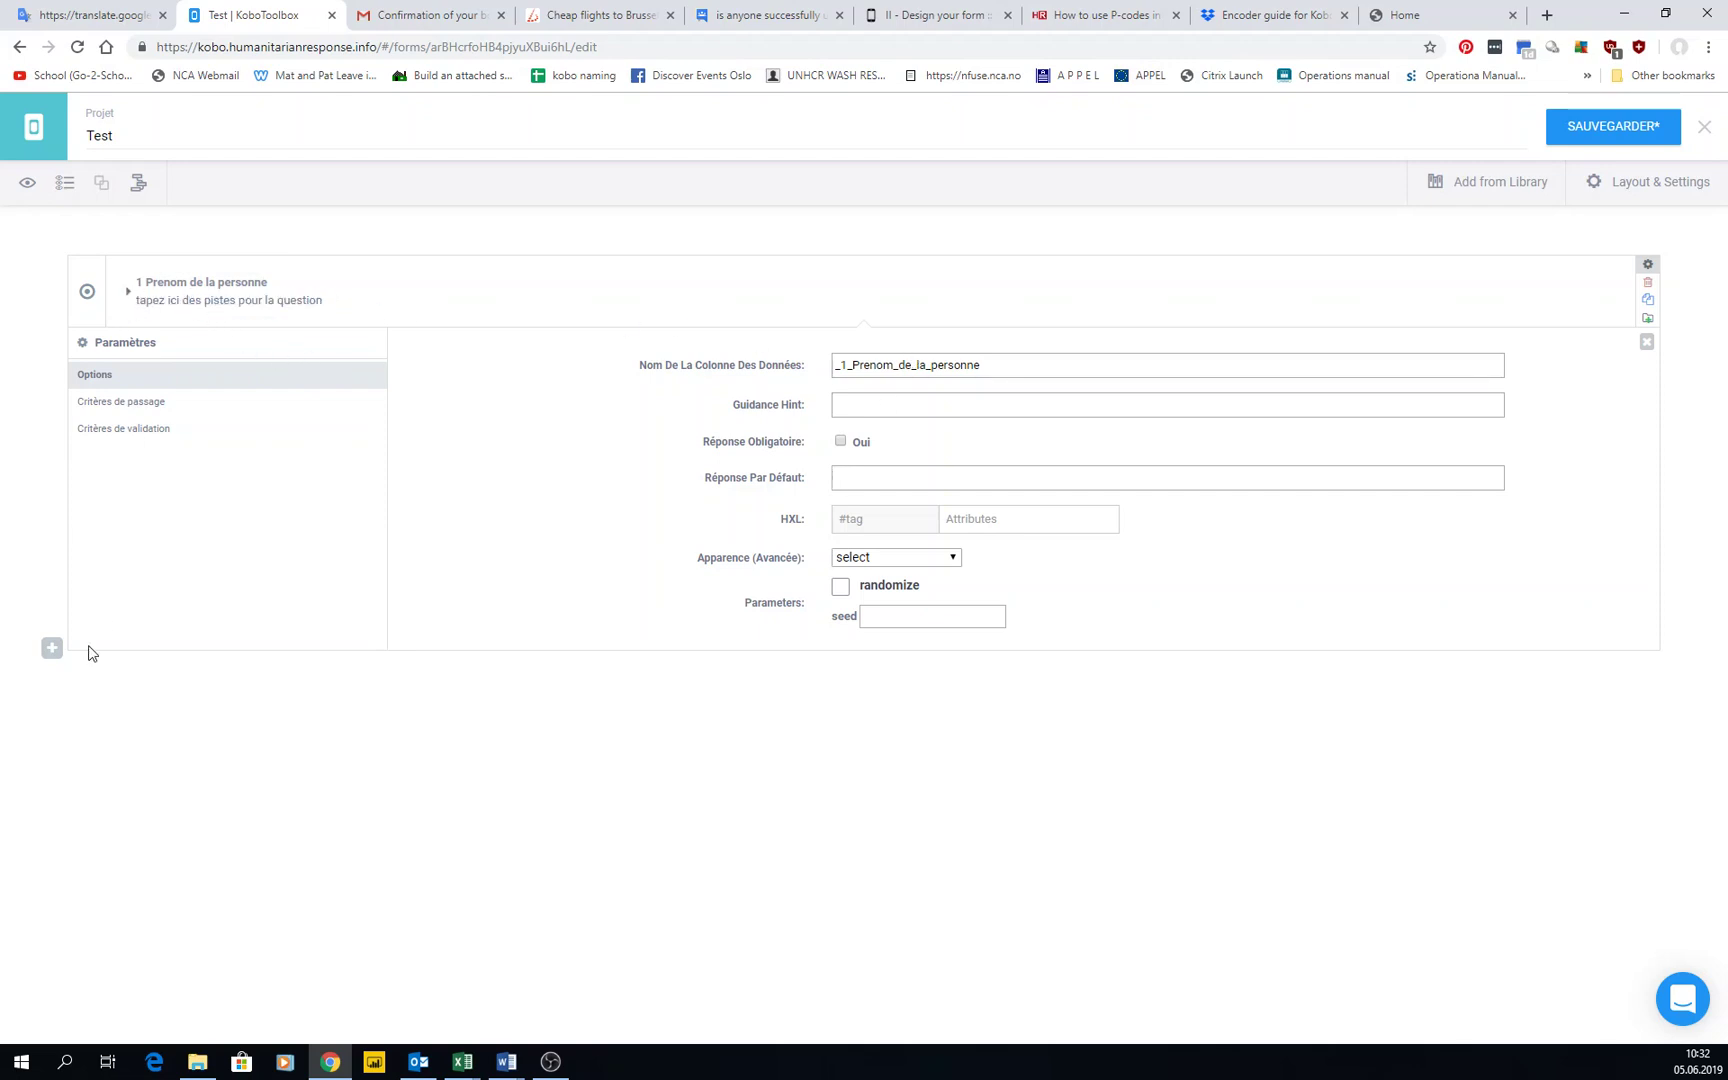
drag(139, 301, 378, 298)
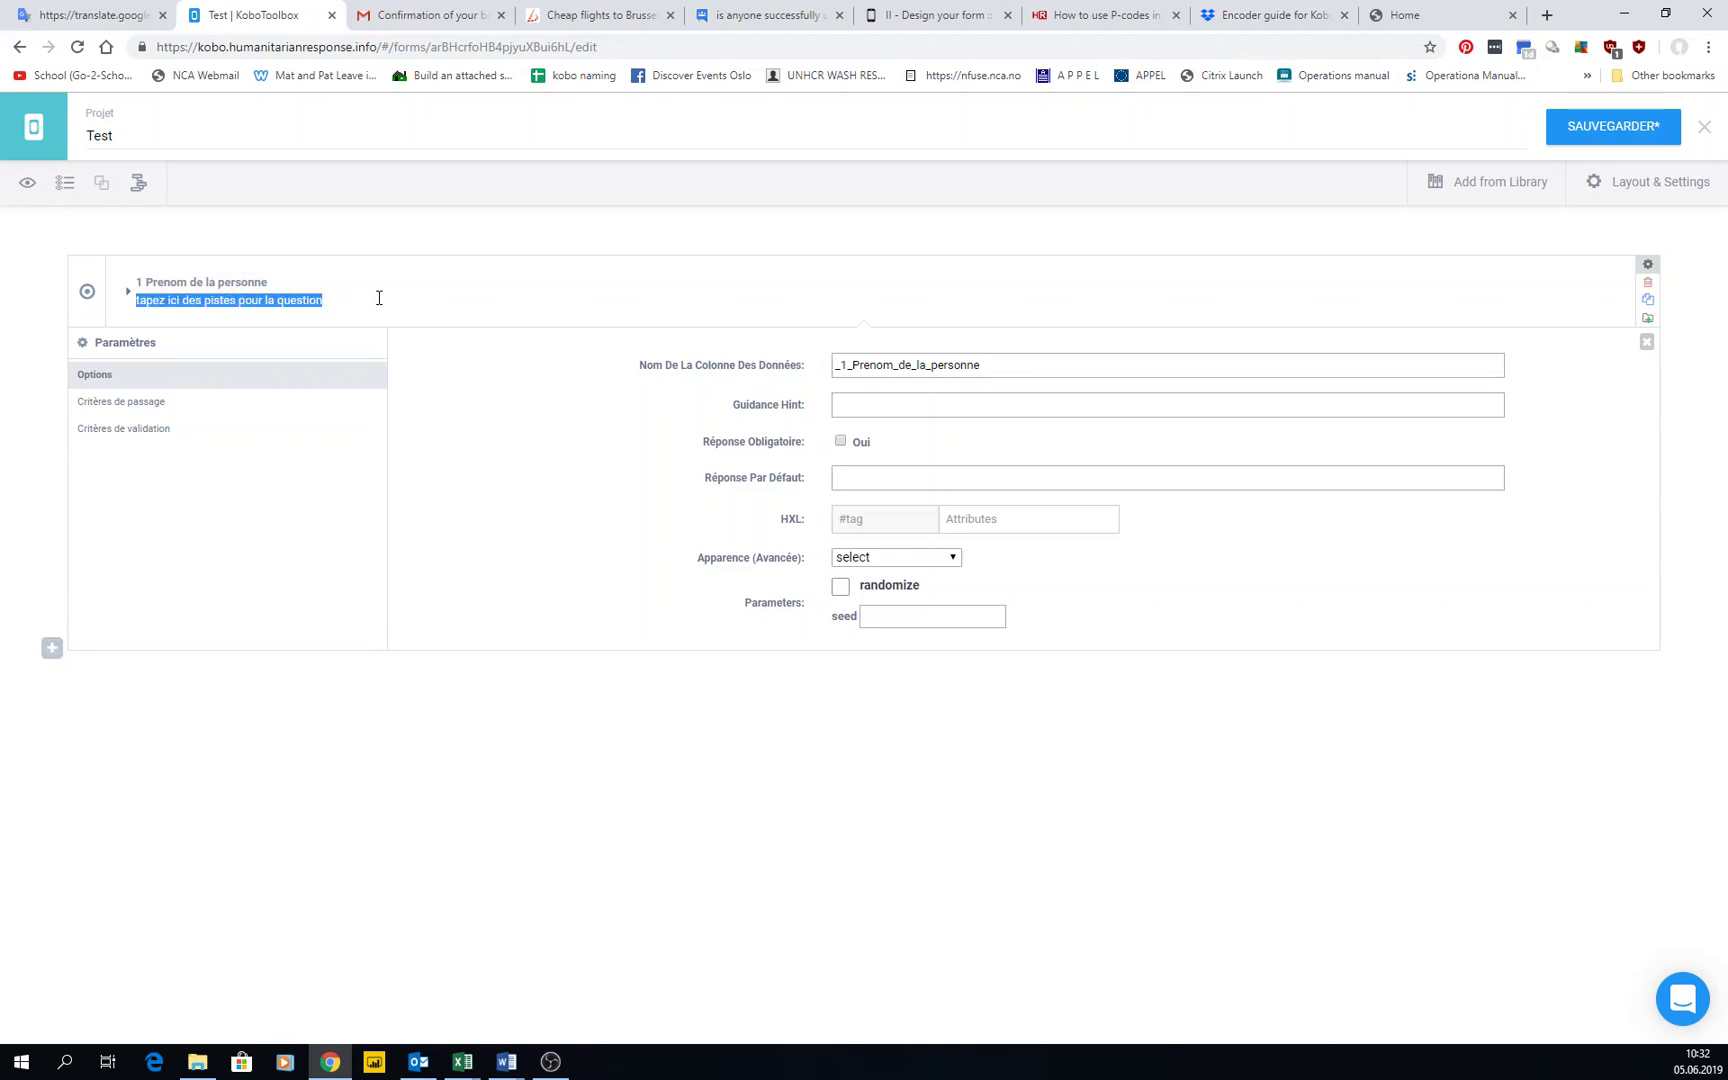
click(888, 440)
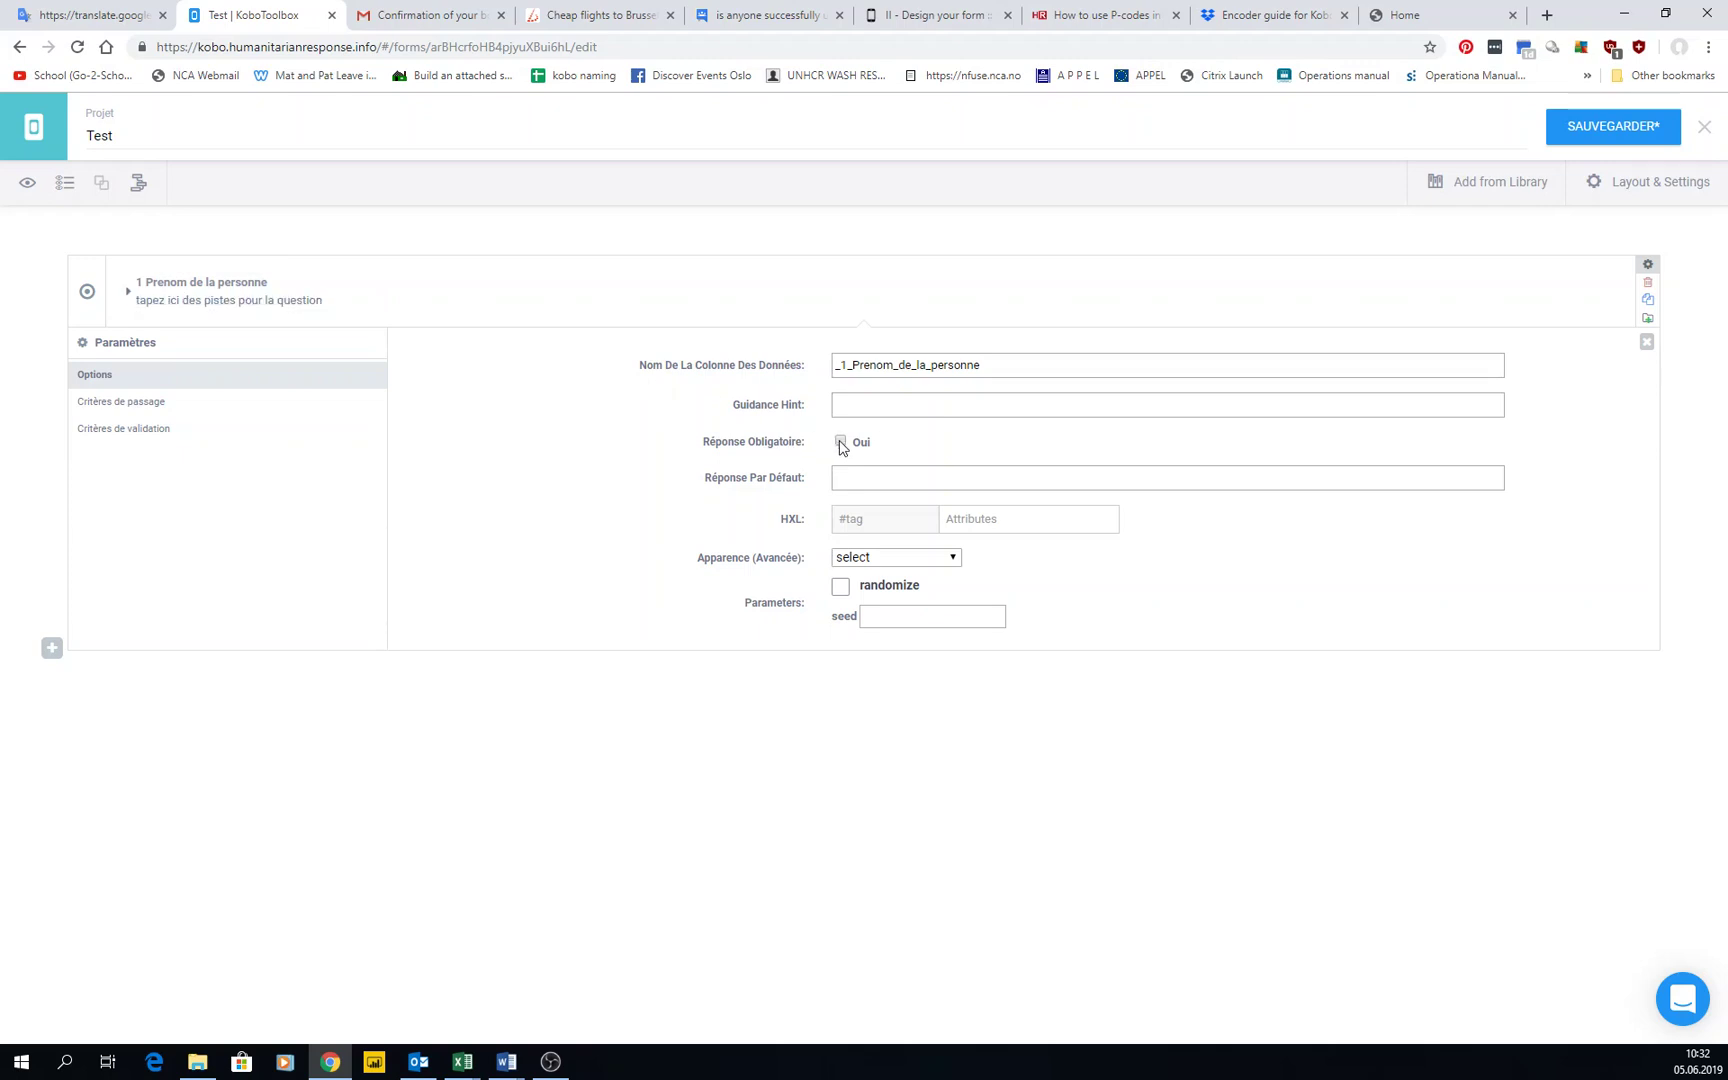
click(841, 443)
click(841, 443)
Add a second question "mail" of type "Texte" below the first one
click(51, 652)
text(mail)
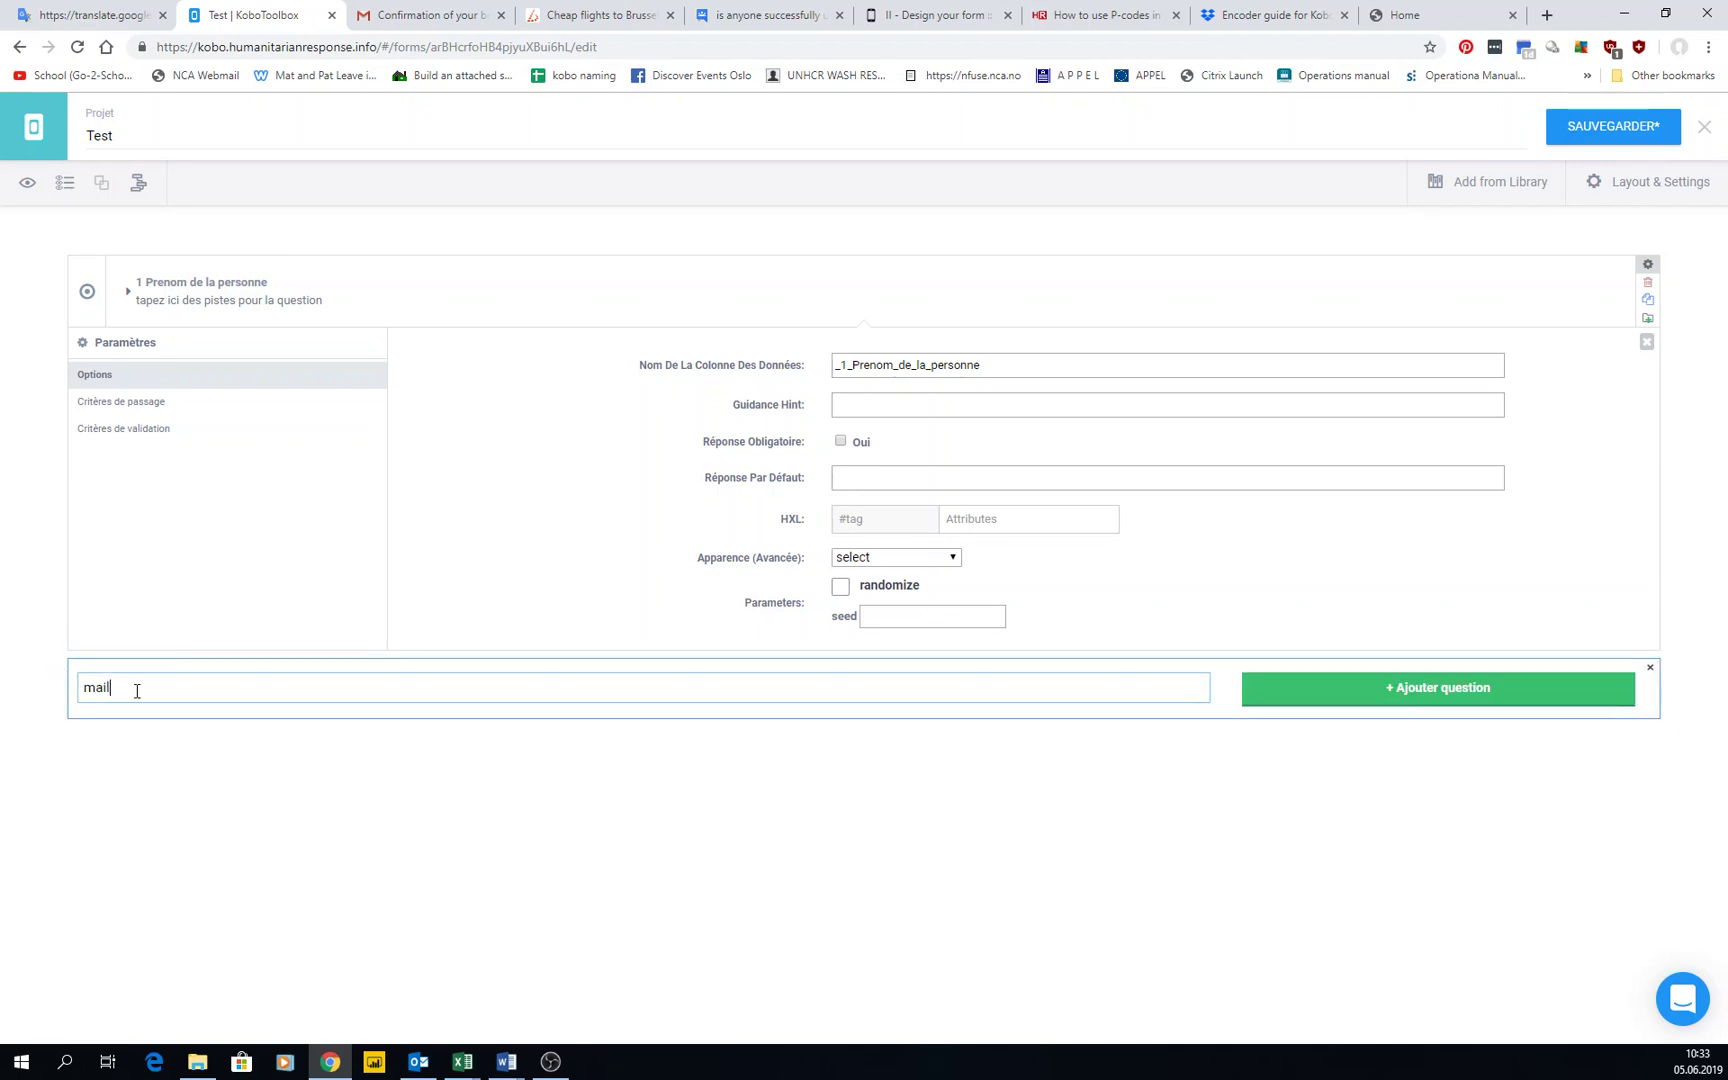
click(1383, 690)
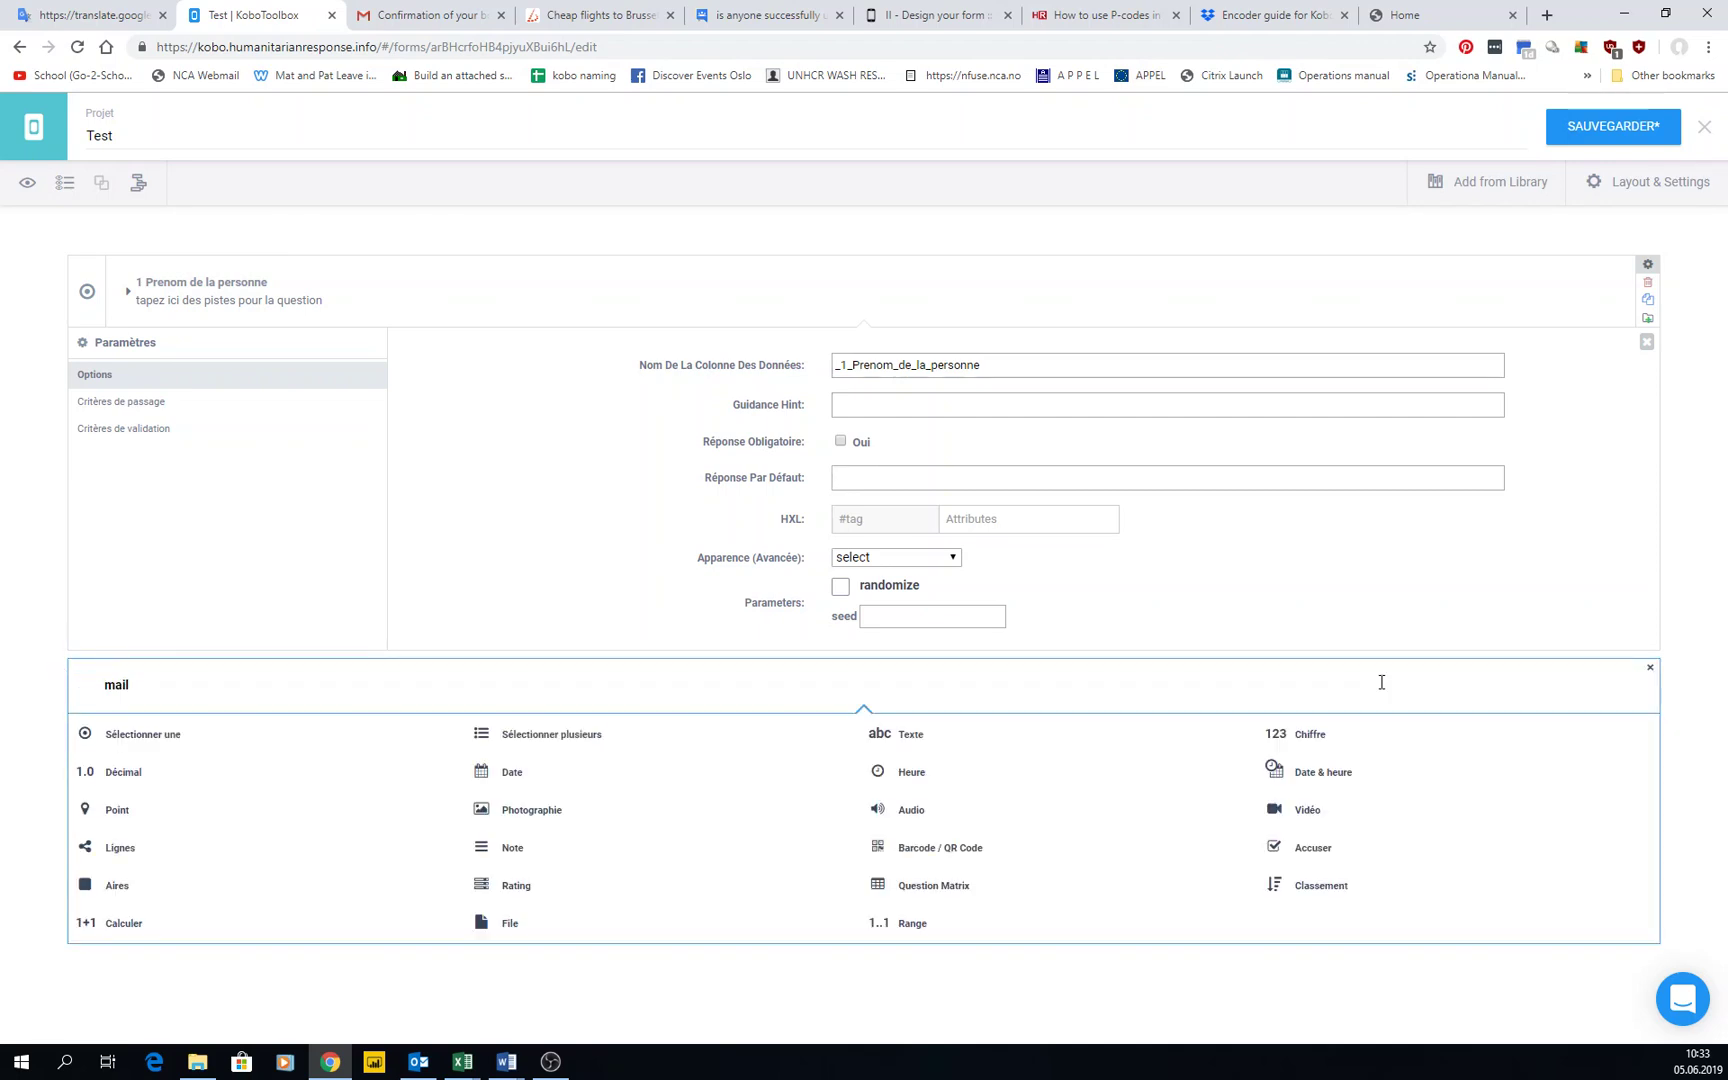
click(920, 736)
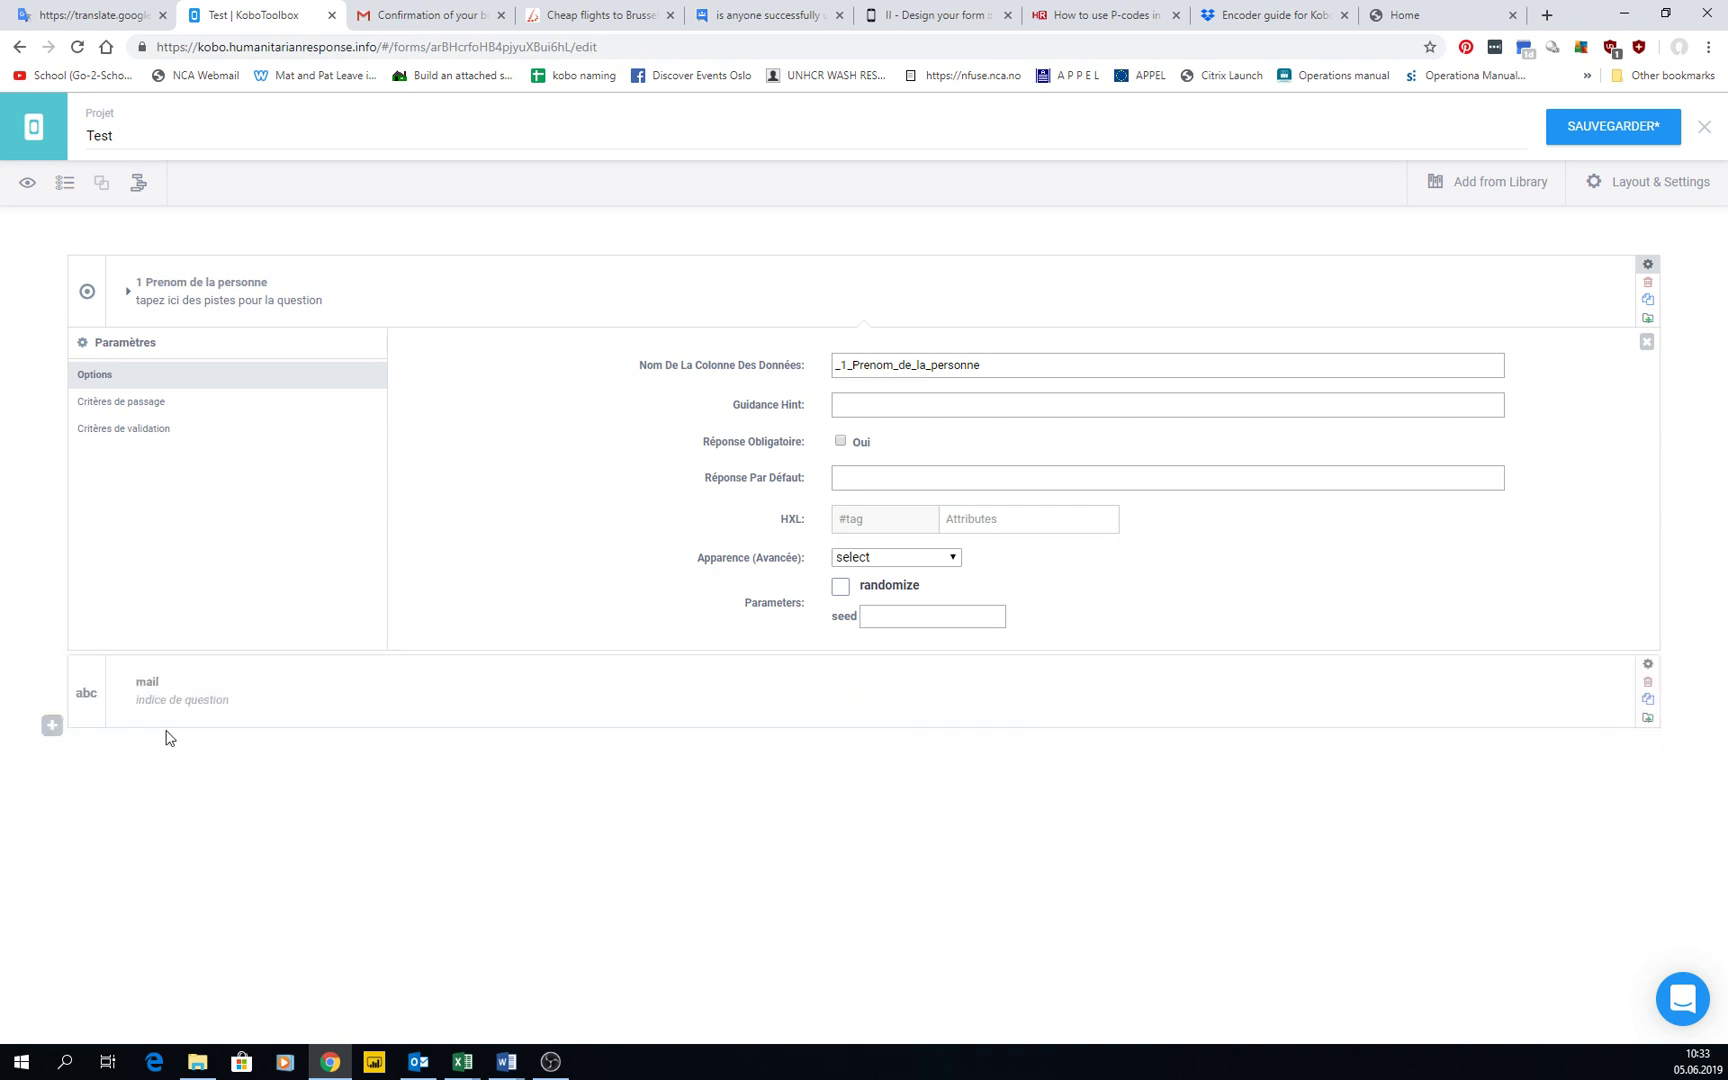
click(1648, 664)
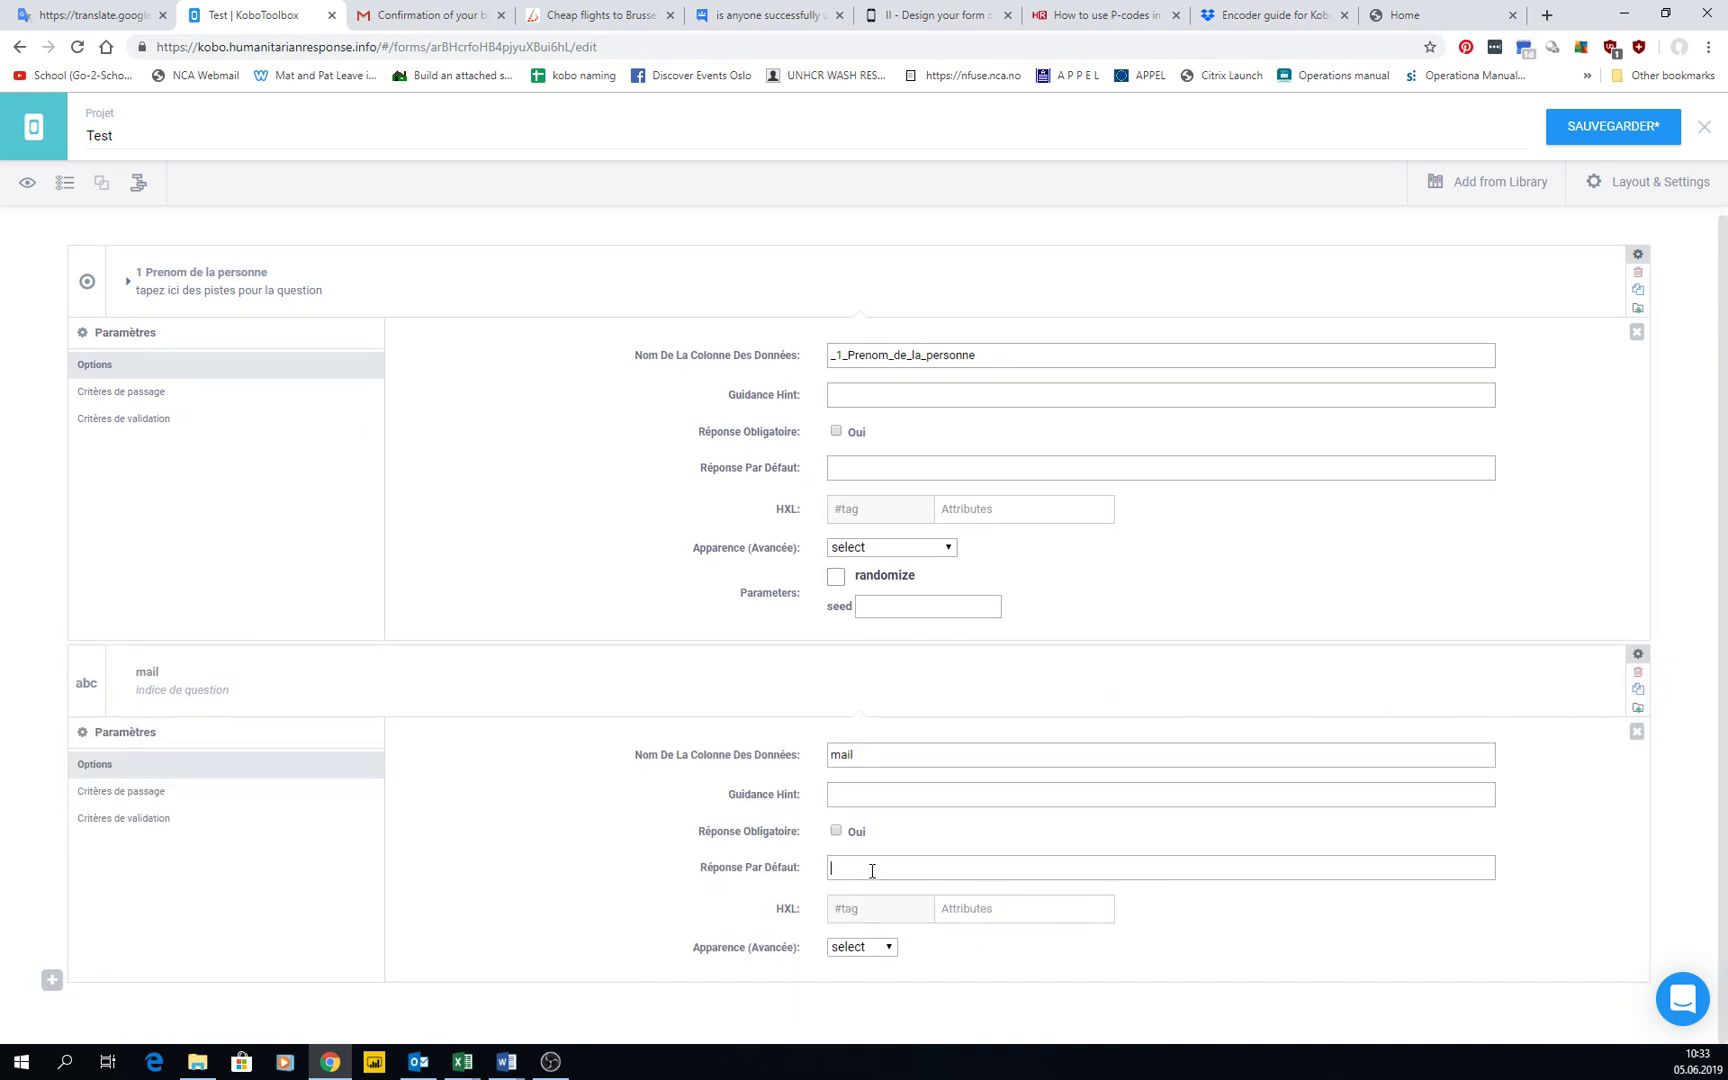
text(@gmail.com)
click(835, 868)
drag(842, 869, 984, 867)
text(nca.no)
drag(887, 864, 812, 872)
click(925, 862)
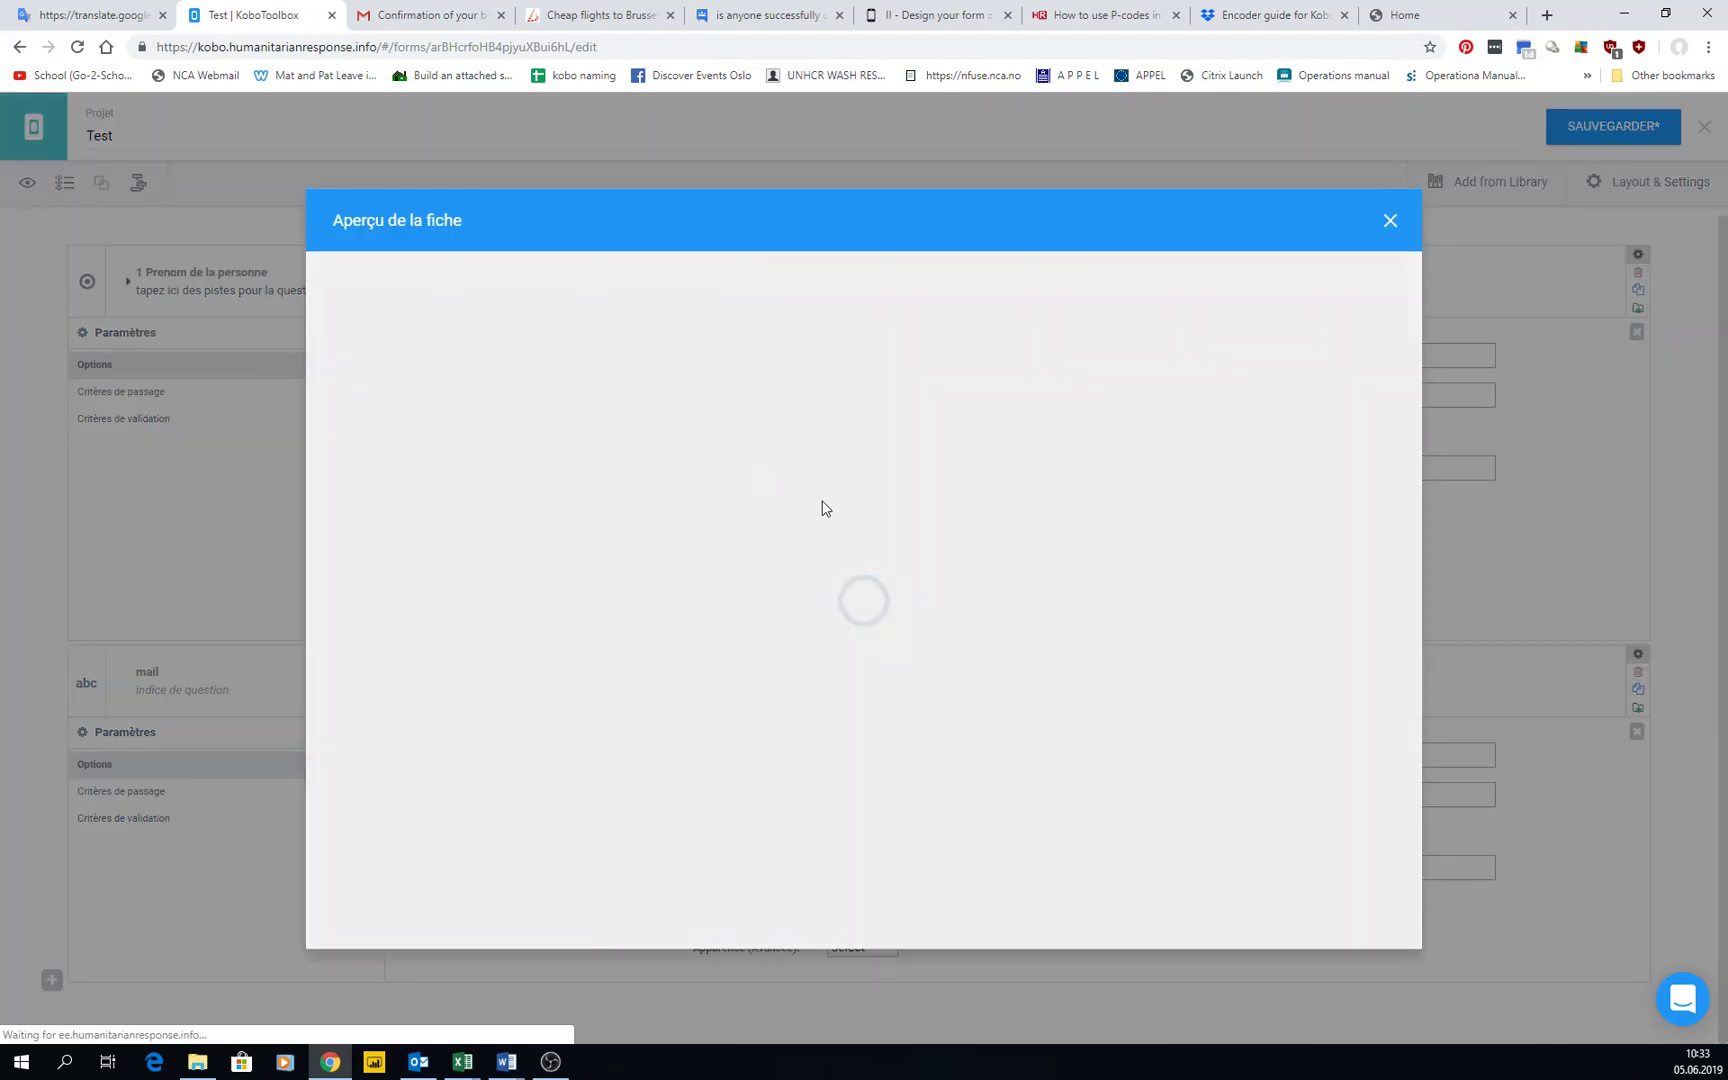
Test the mail answer in the form preview by entering random letters in front of the default domain
click(416, 654)
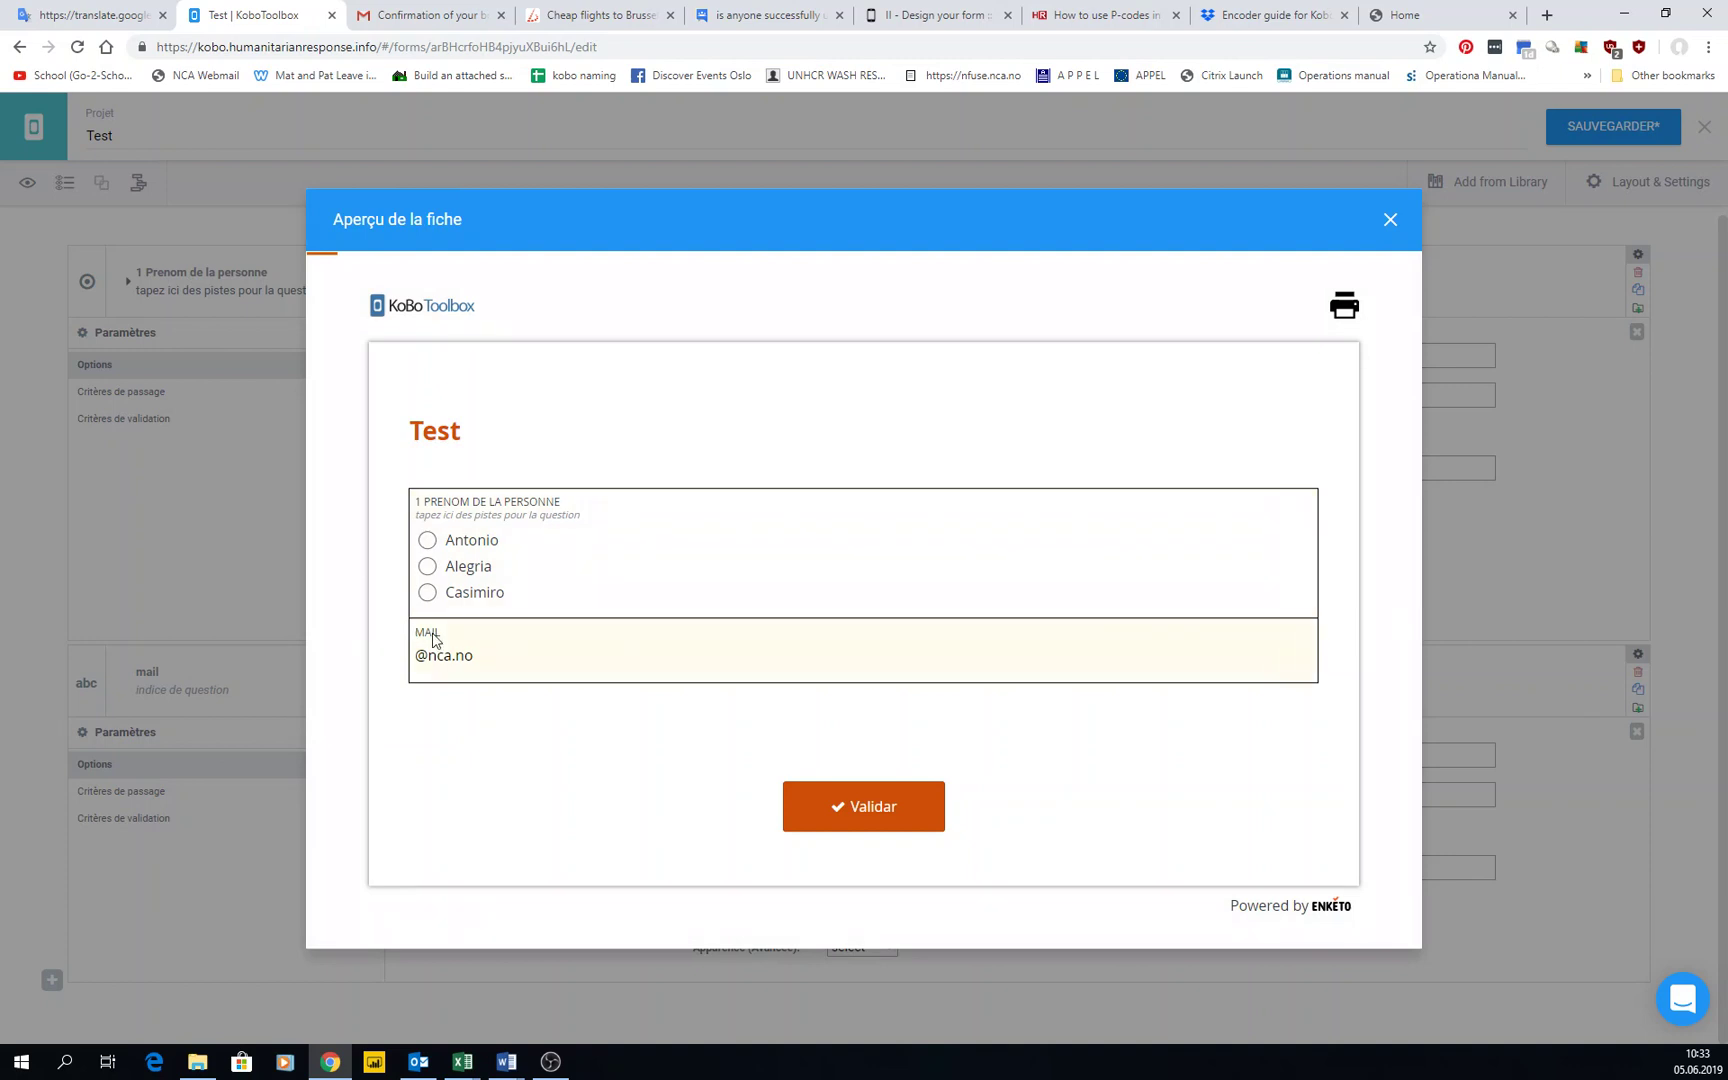
text(eifnwoeifnwio)
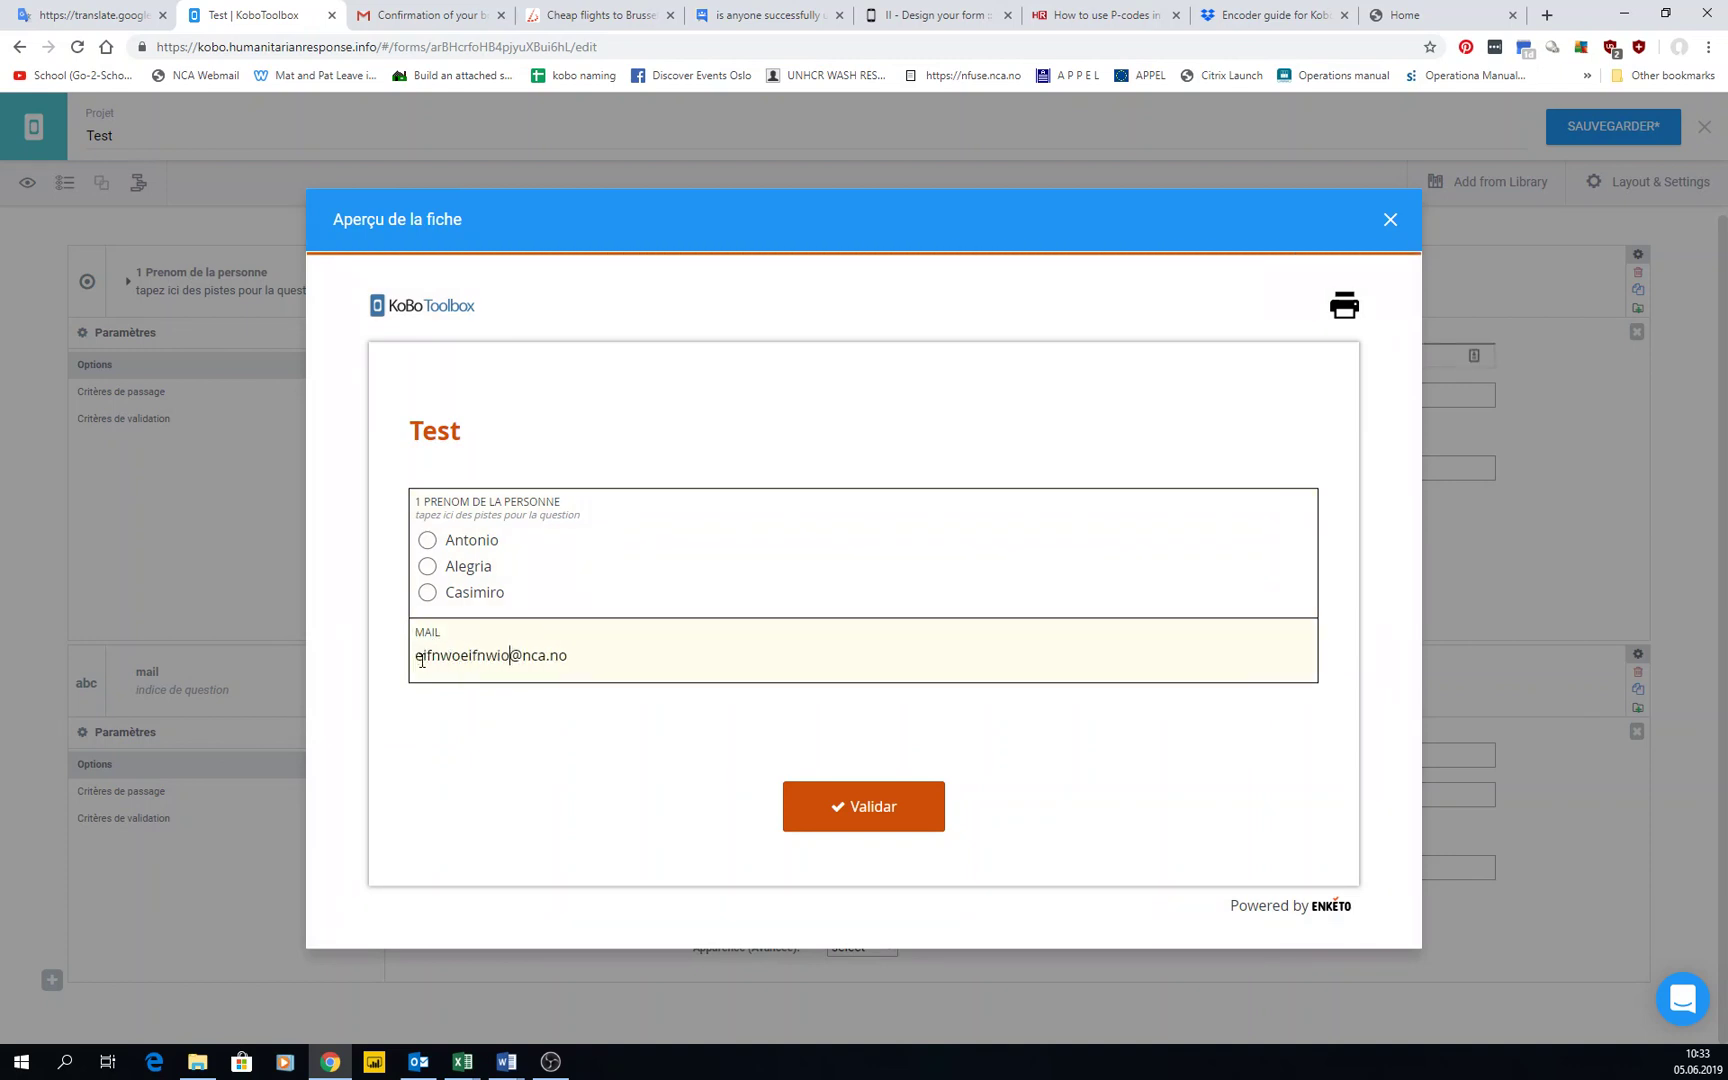
Close the form preview and review the default response in the mail question's settings
double_click(534, 655)
click(1389, 220)
drag(889, 867, 785, 878)
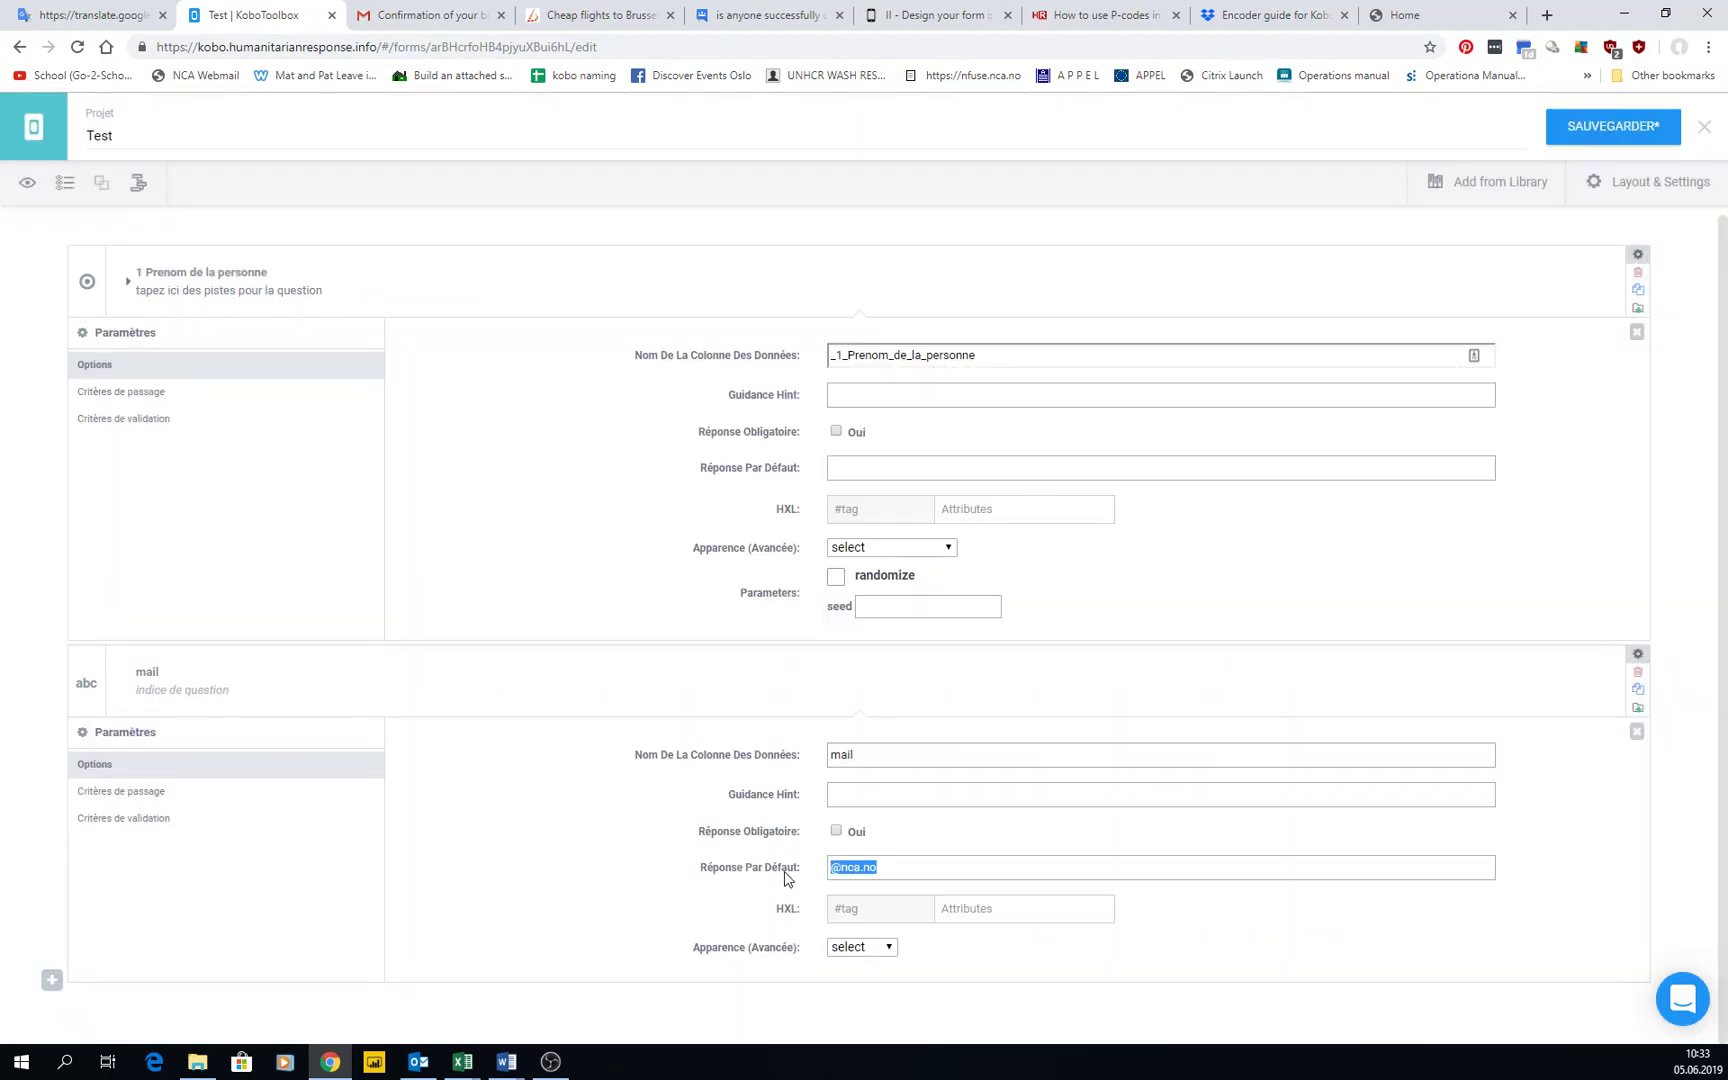
click(833, 869)
drag(877, 867, 792, 877)
click(594, 733)
Collapse the first question's settings and answer list, and close the mail question's settings
click(128, 284)
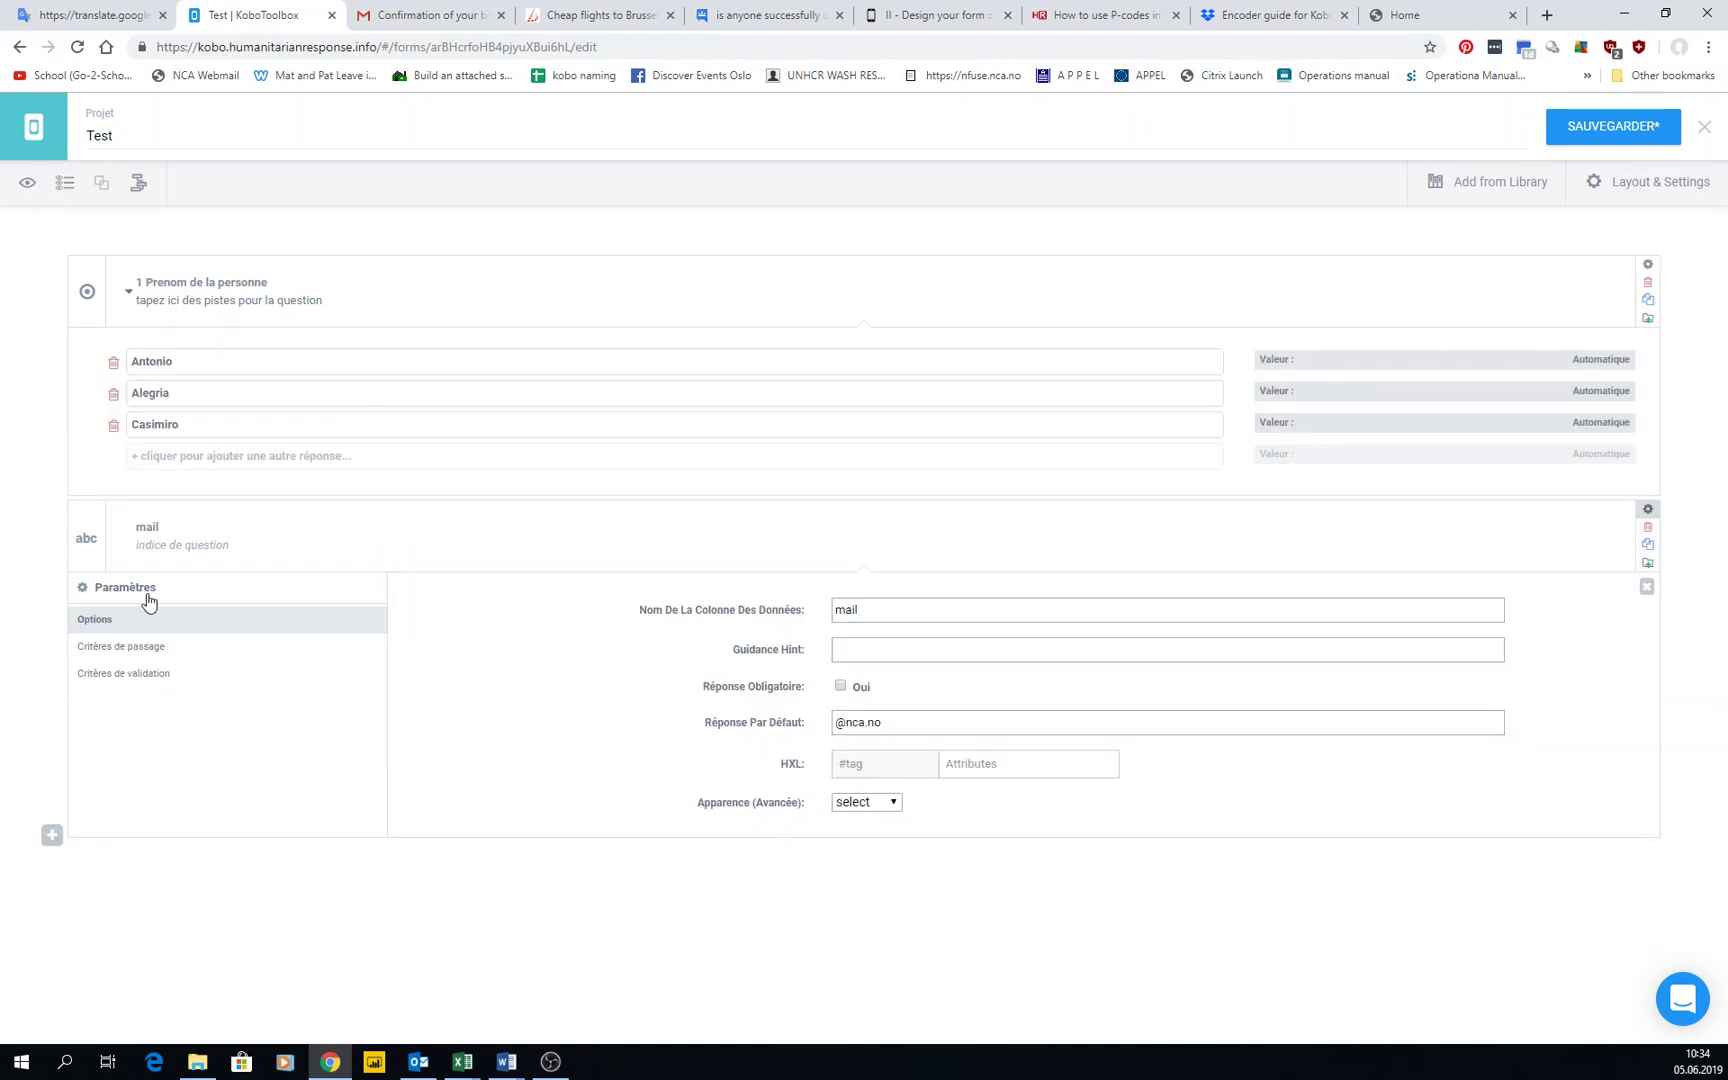
click(129, 296)
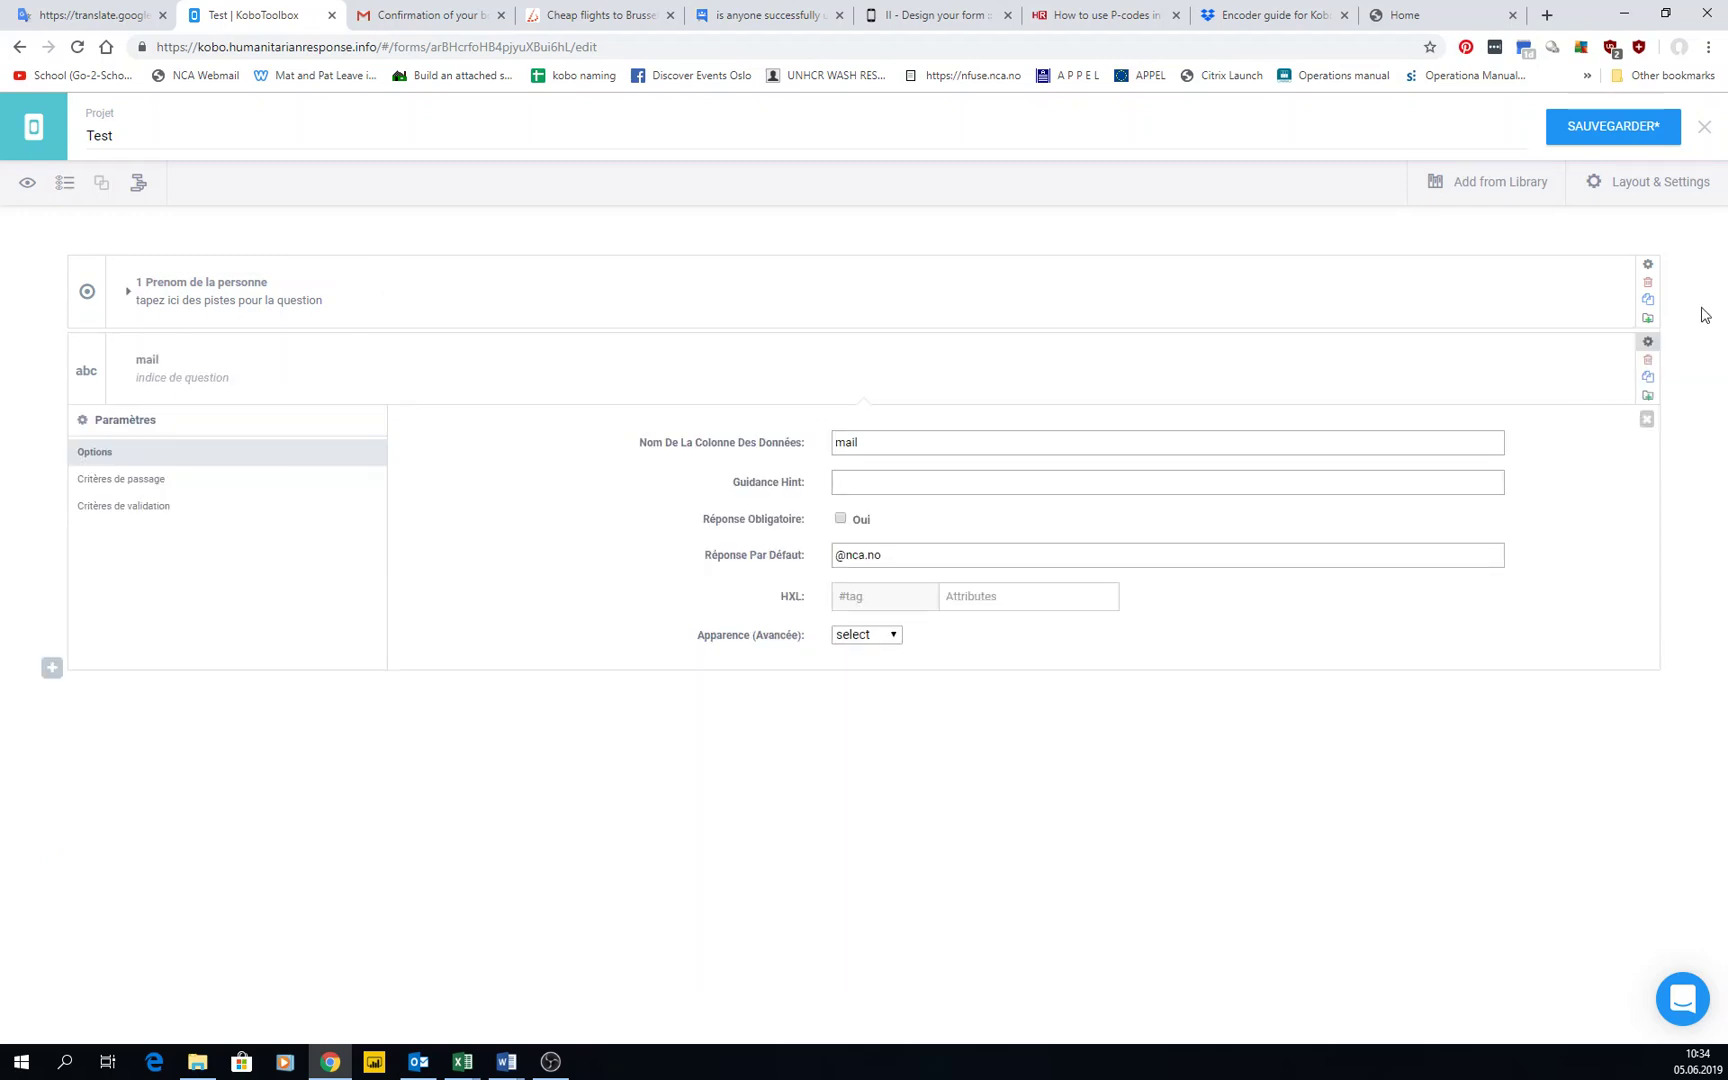
click(1648, 349)
Move the first question below the mail question, and restore the original order
drag(370, 266, 366, 413)
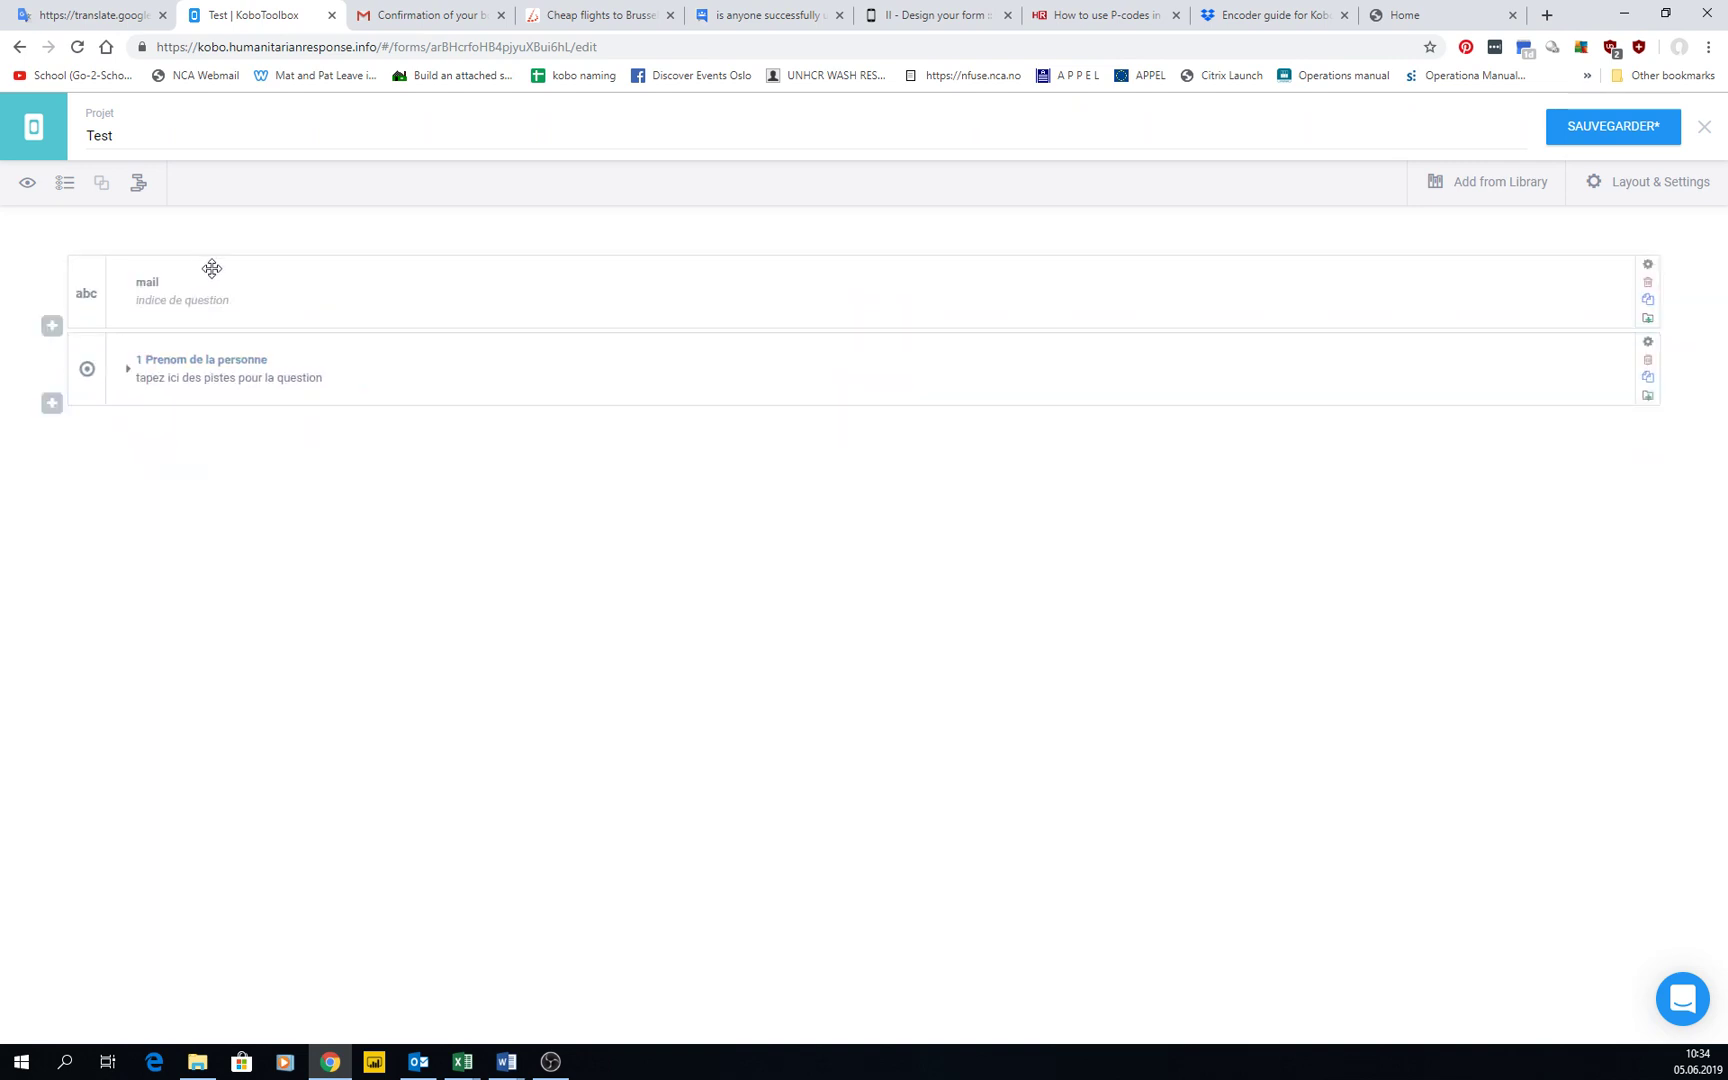
drag(212, 266, 220, 413)
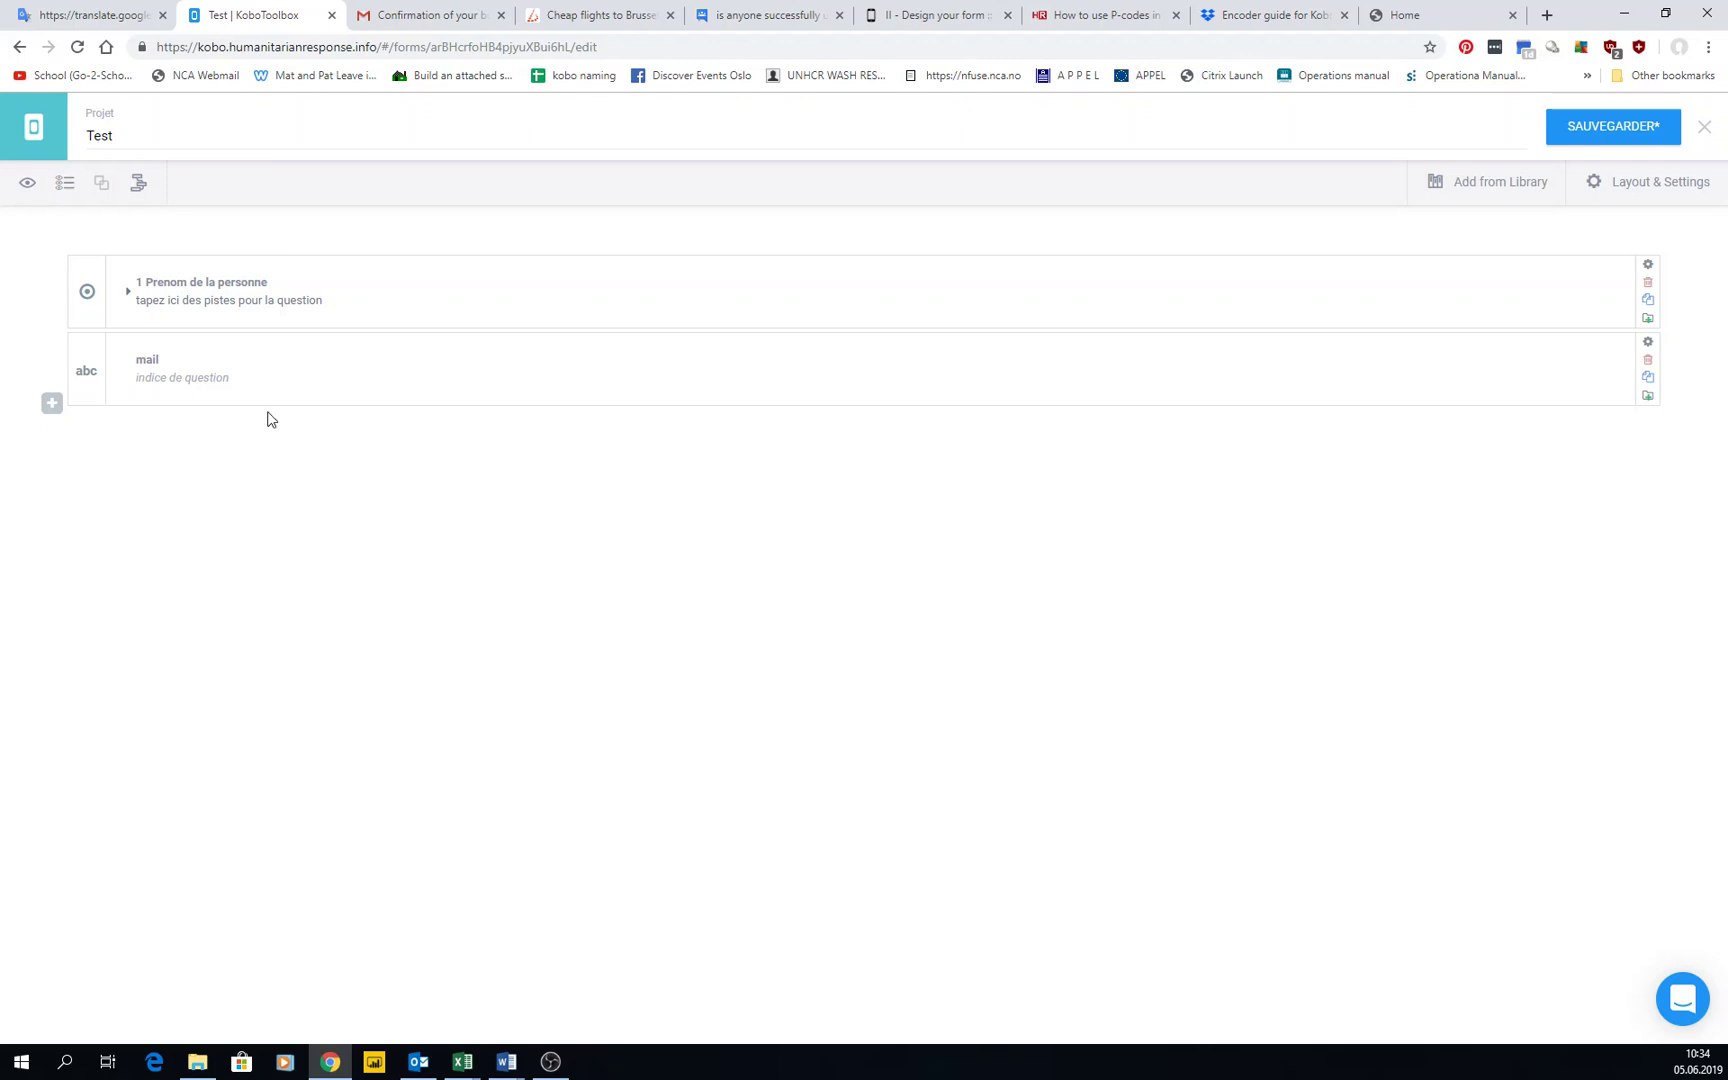
click(128, 292)
click(128, 292)
Open the settings of the first question and examine the available HXL tags and the attributes field
click(1648, 265)
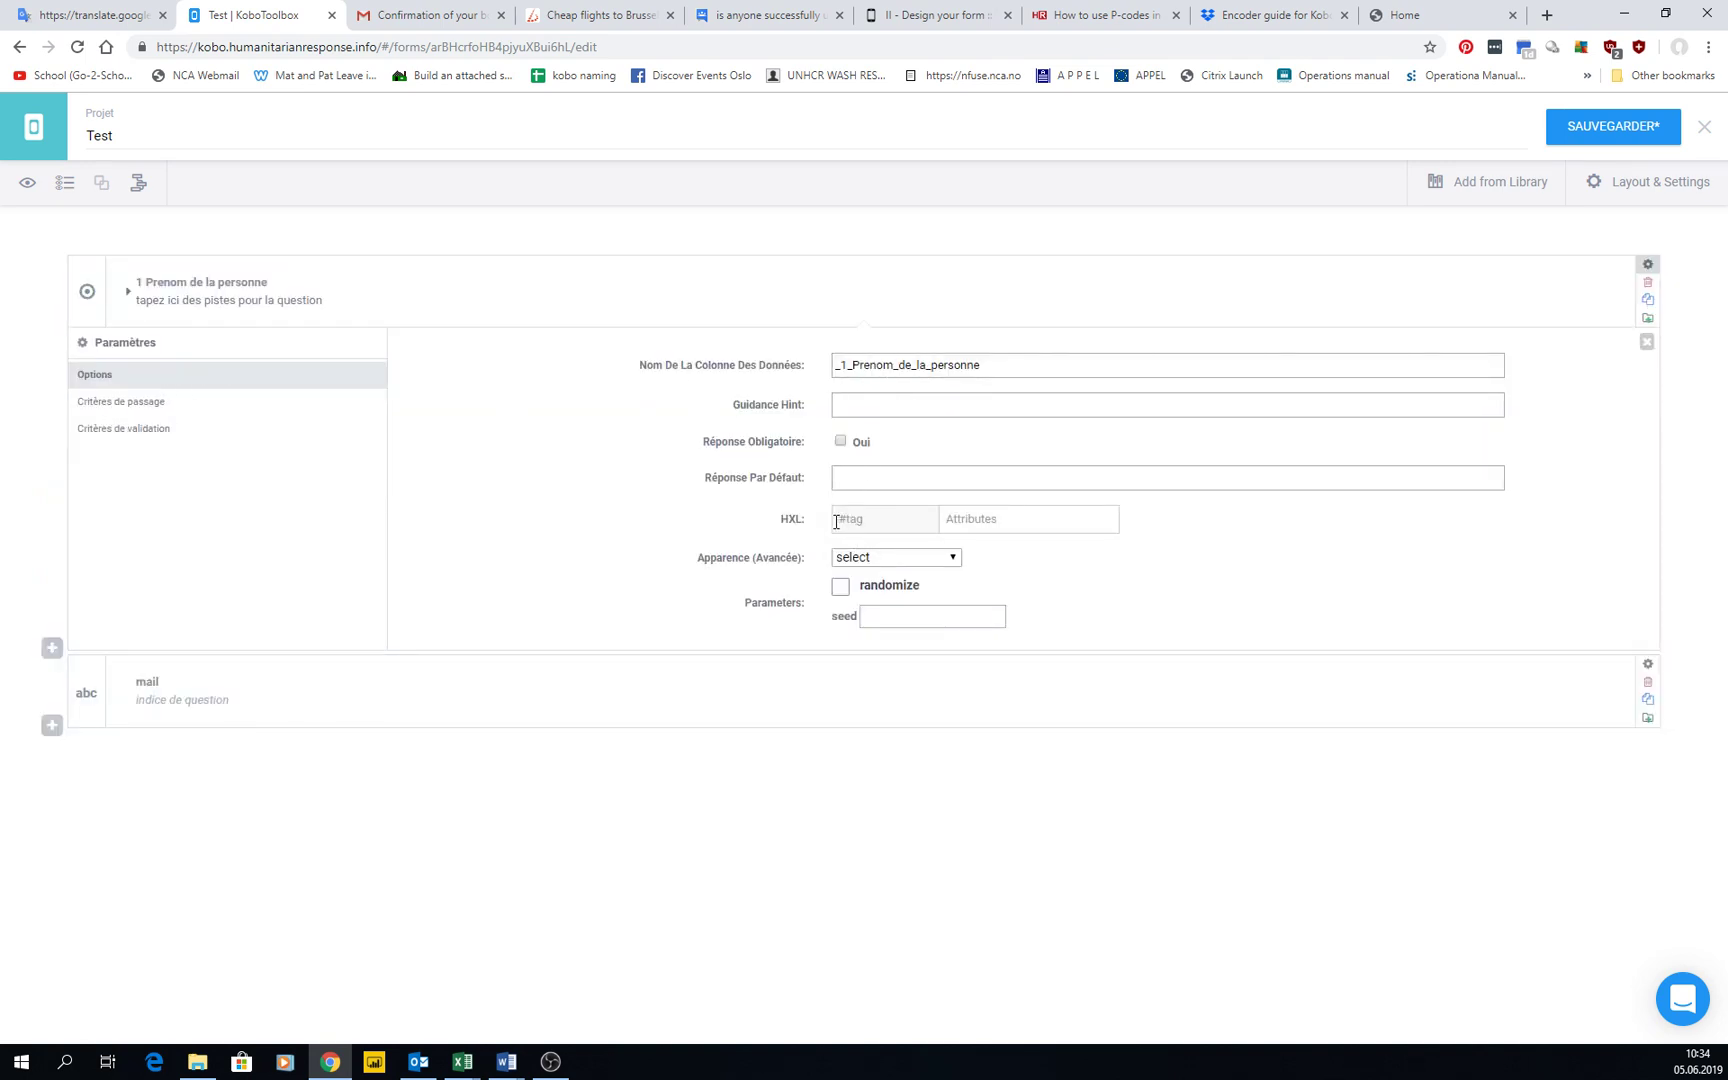
double_click(789, 519)
click(864, 527)
scroll(887, 609, down, 5)
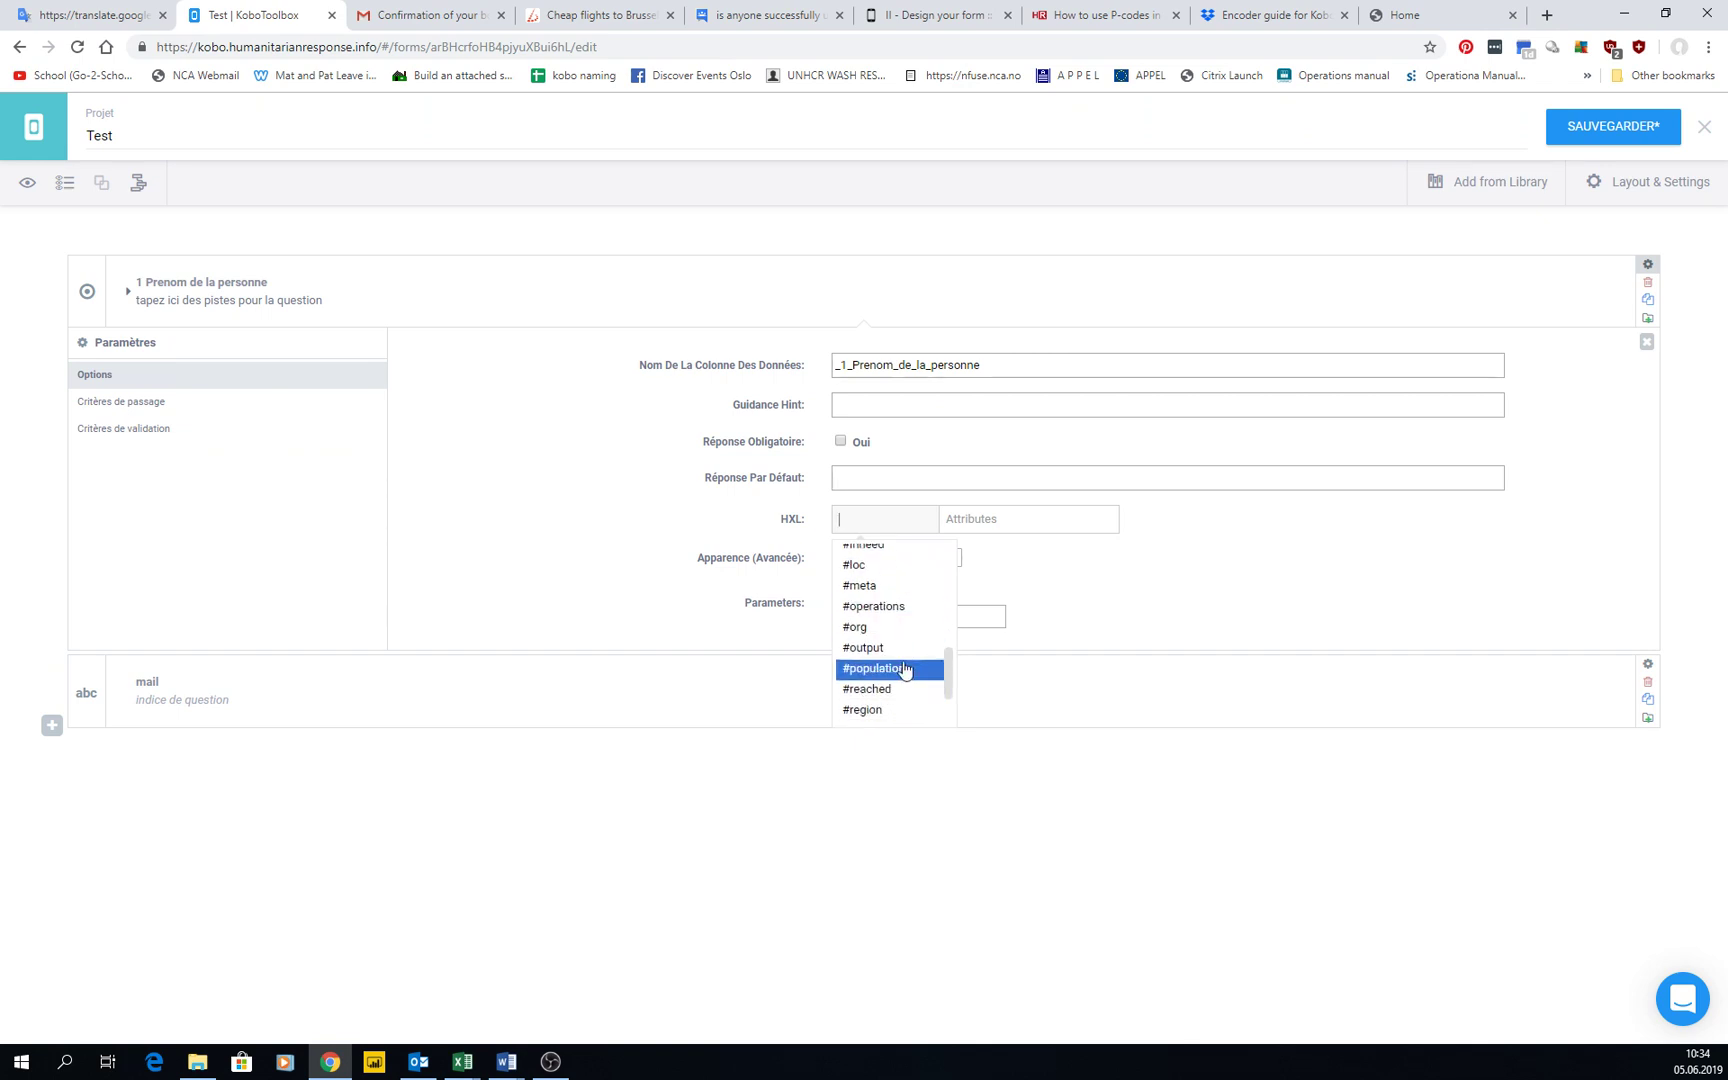
scroll(900, 664, down, 1)
scroll(902, 660, up, 6)
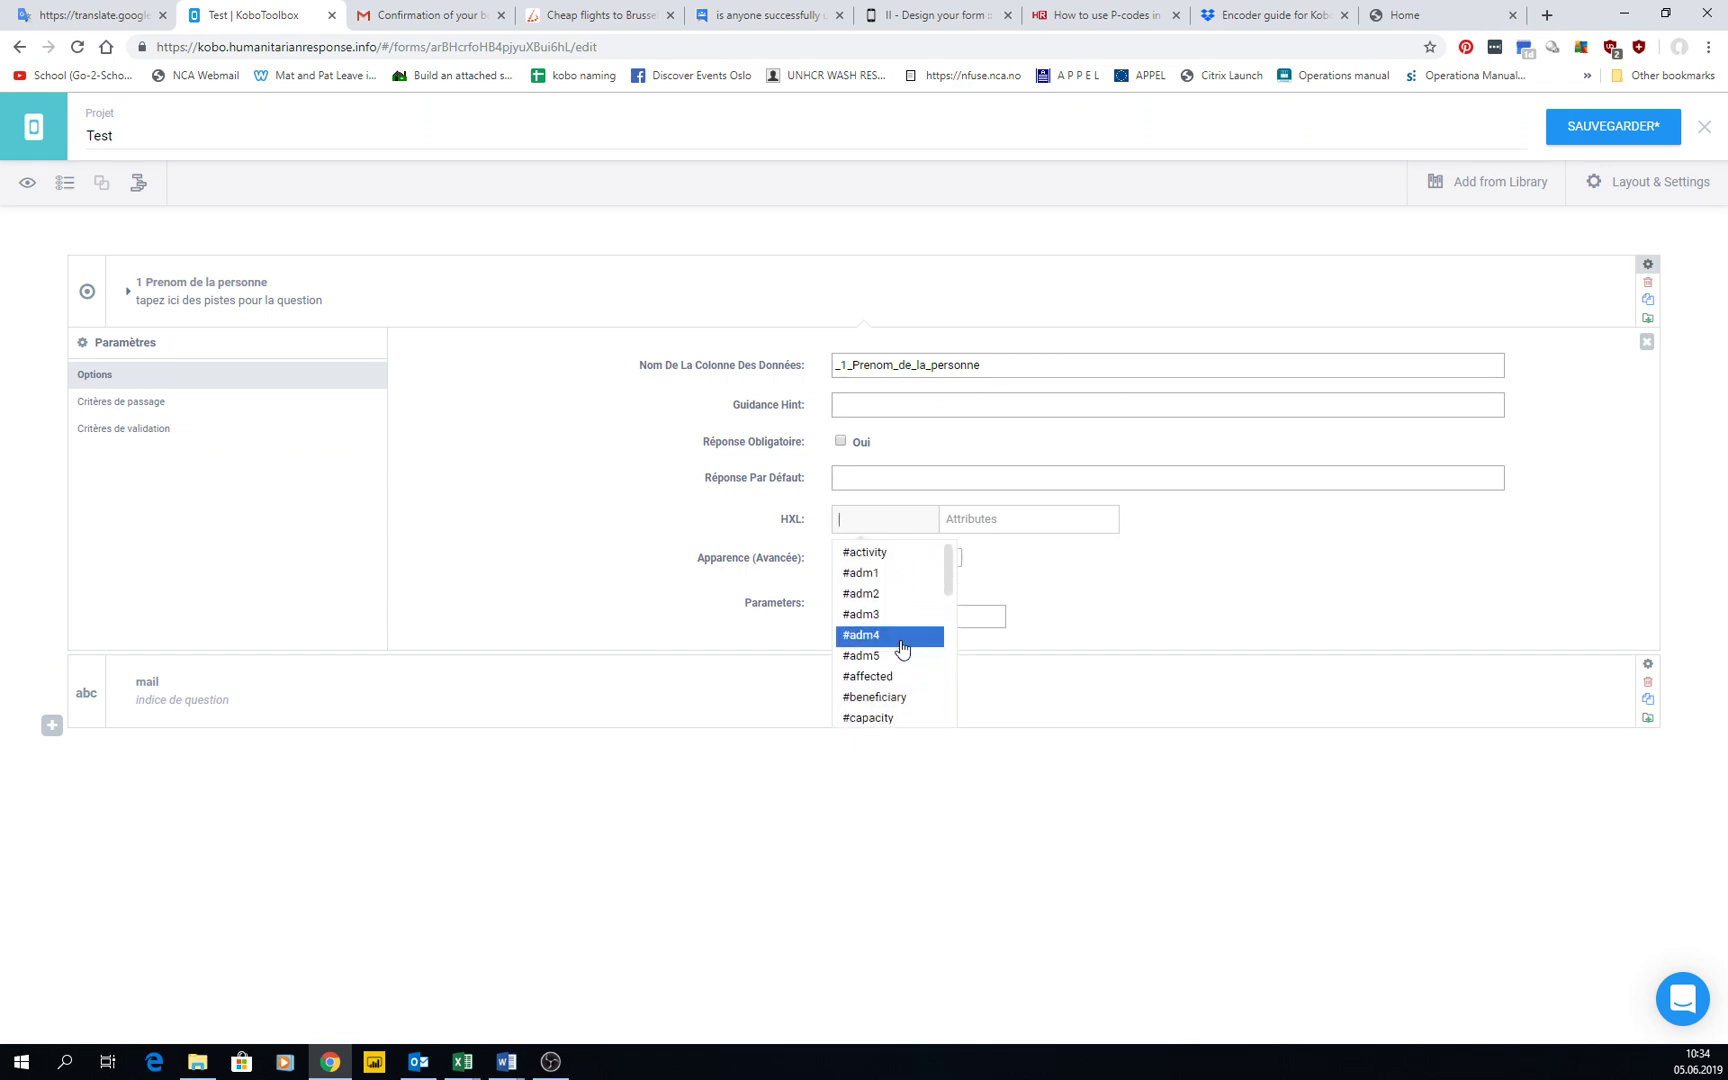
key(Up)
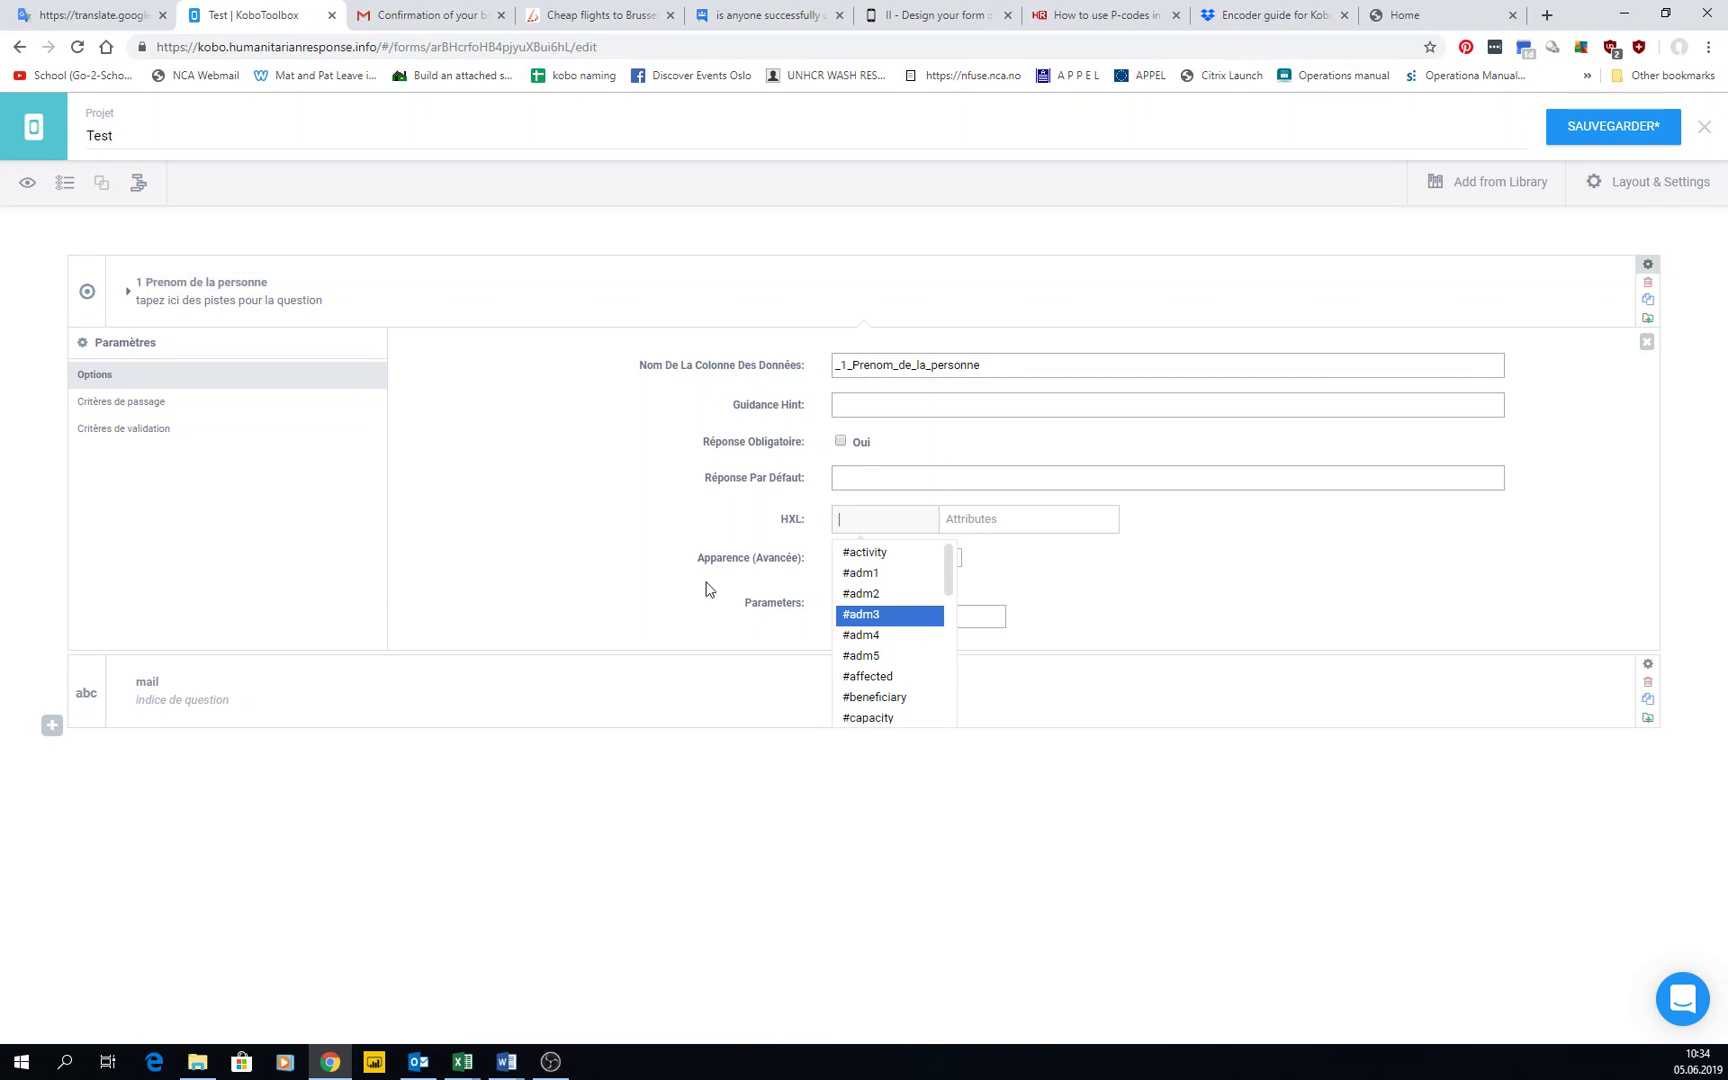
click(879, 519)
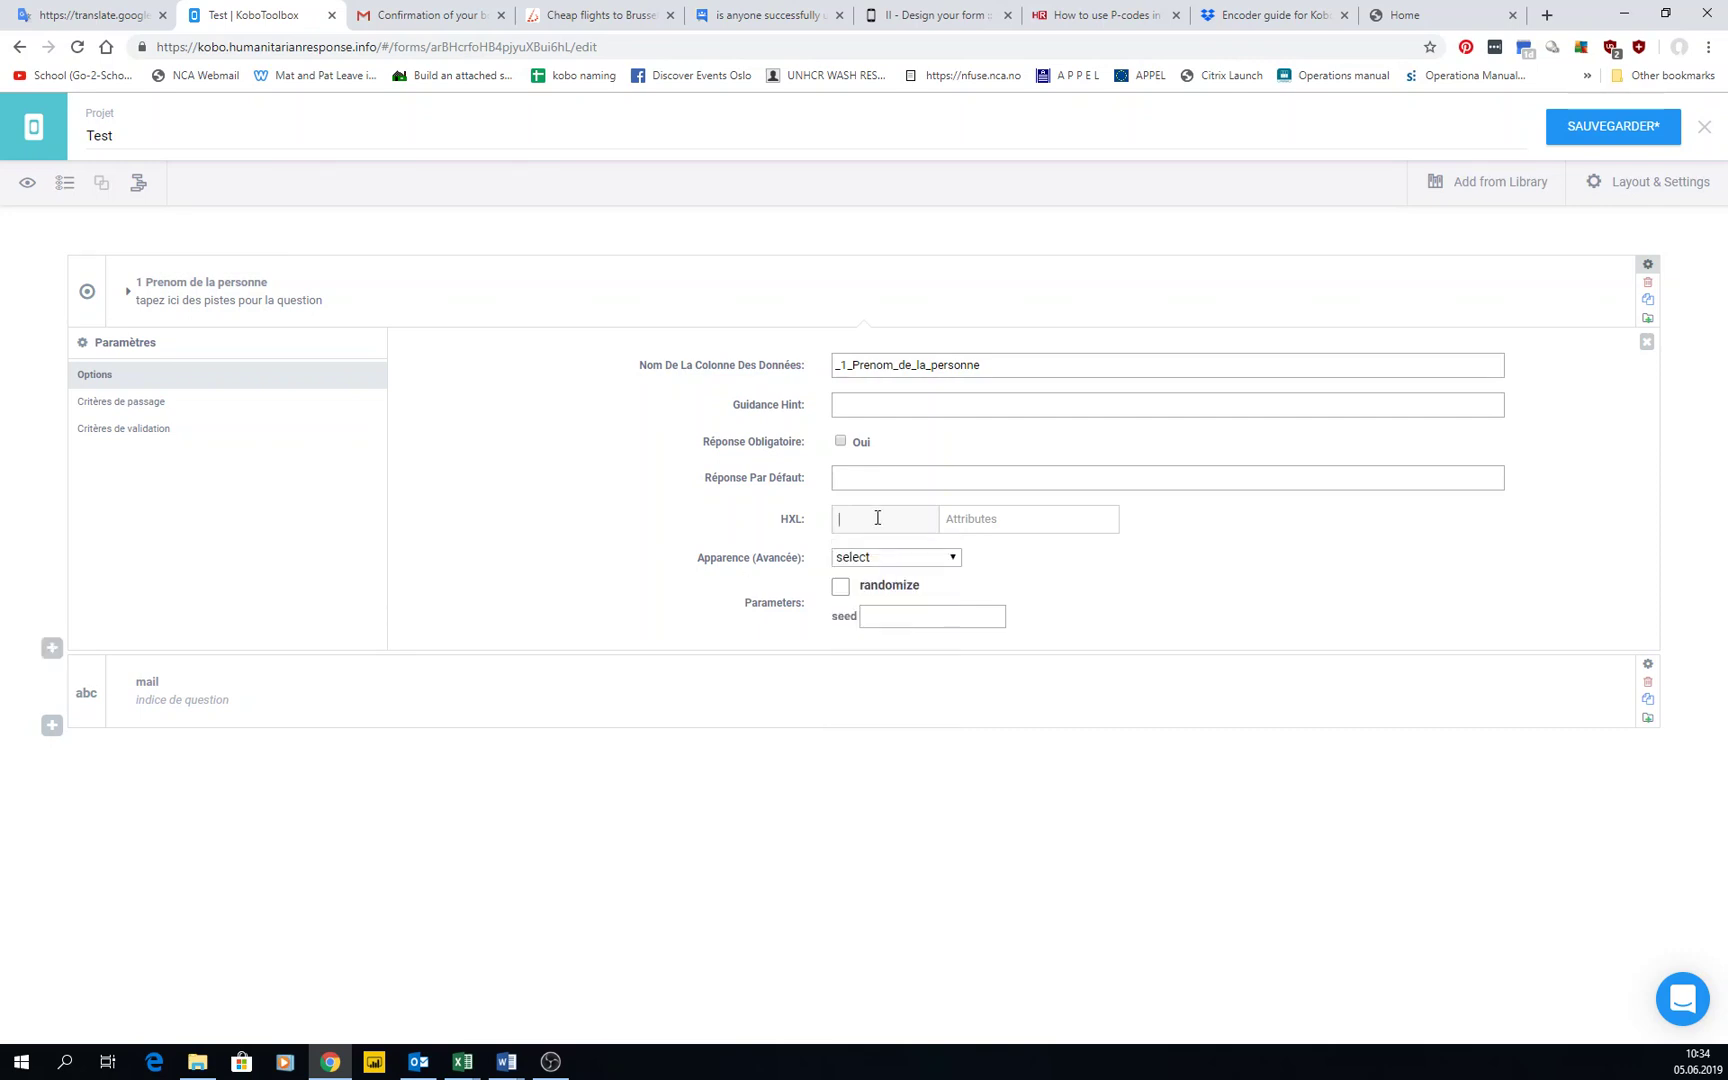
click(985, 521)
Set the advanced appearance of the first question to "likert"
drag(694, 562, 862, 570)
click(897, 562)
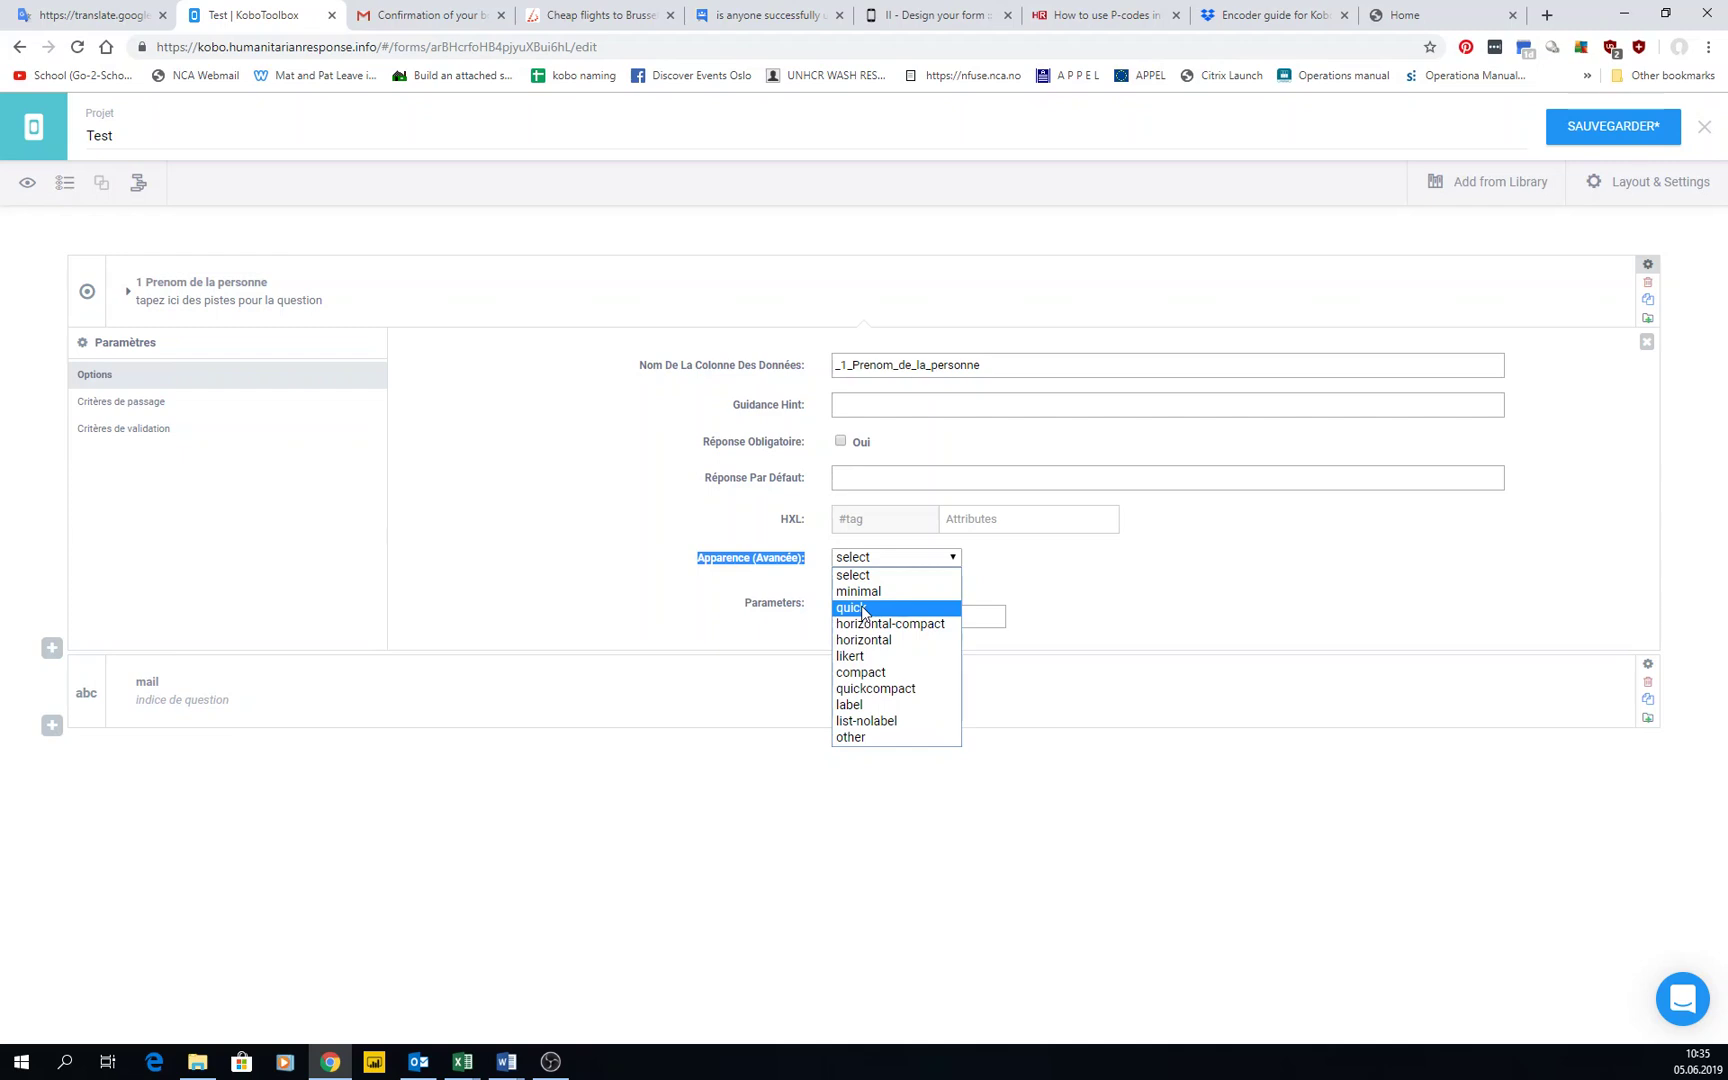
click(856, 657)
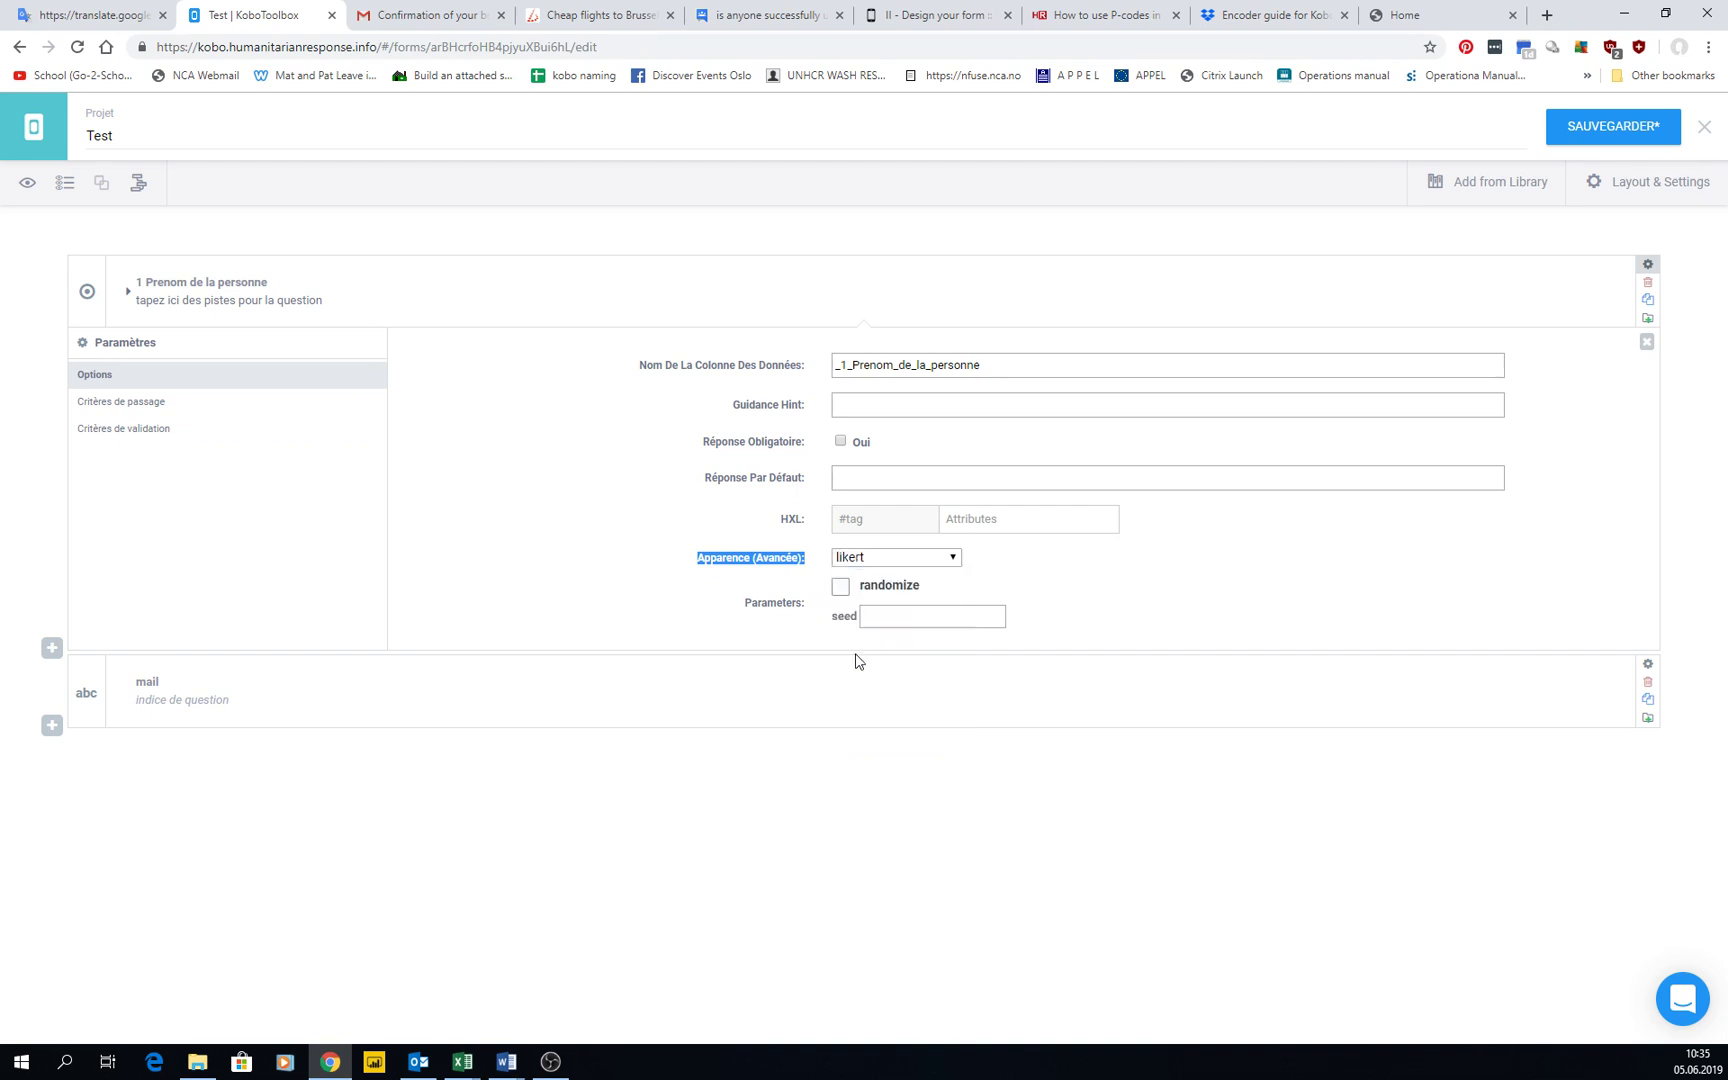
Test the likert layout in the form preview by choosing each answer in turn and validating the form
click(28, 184)
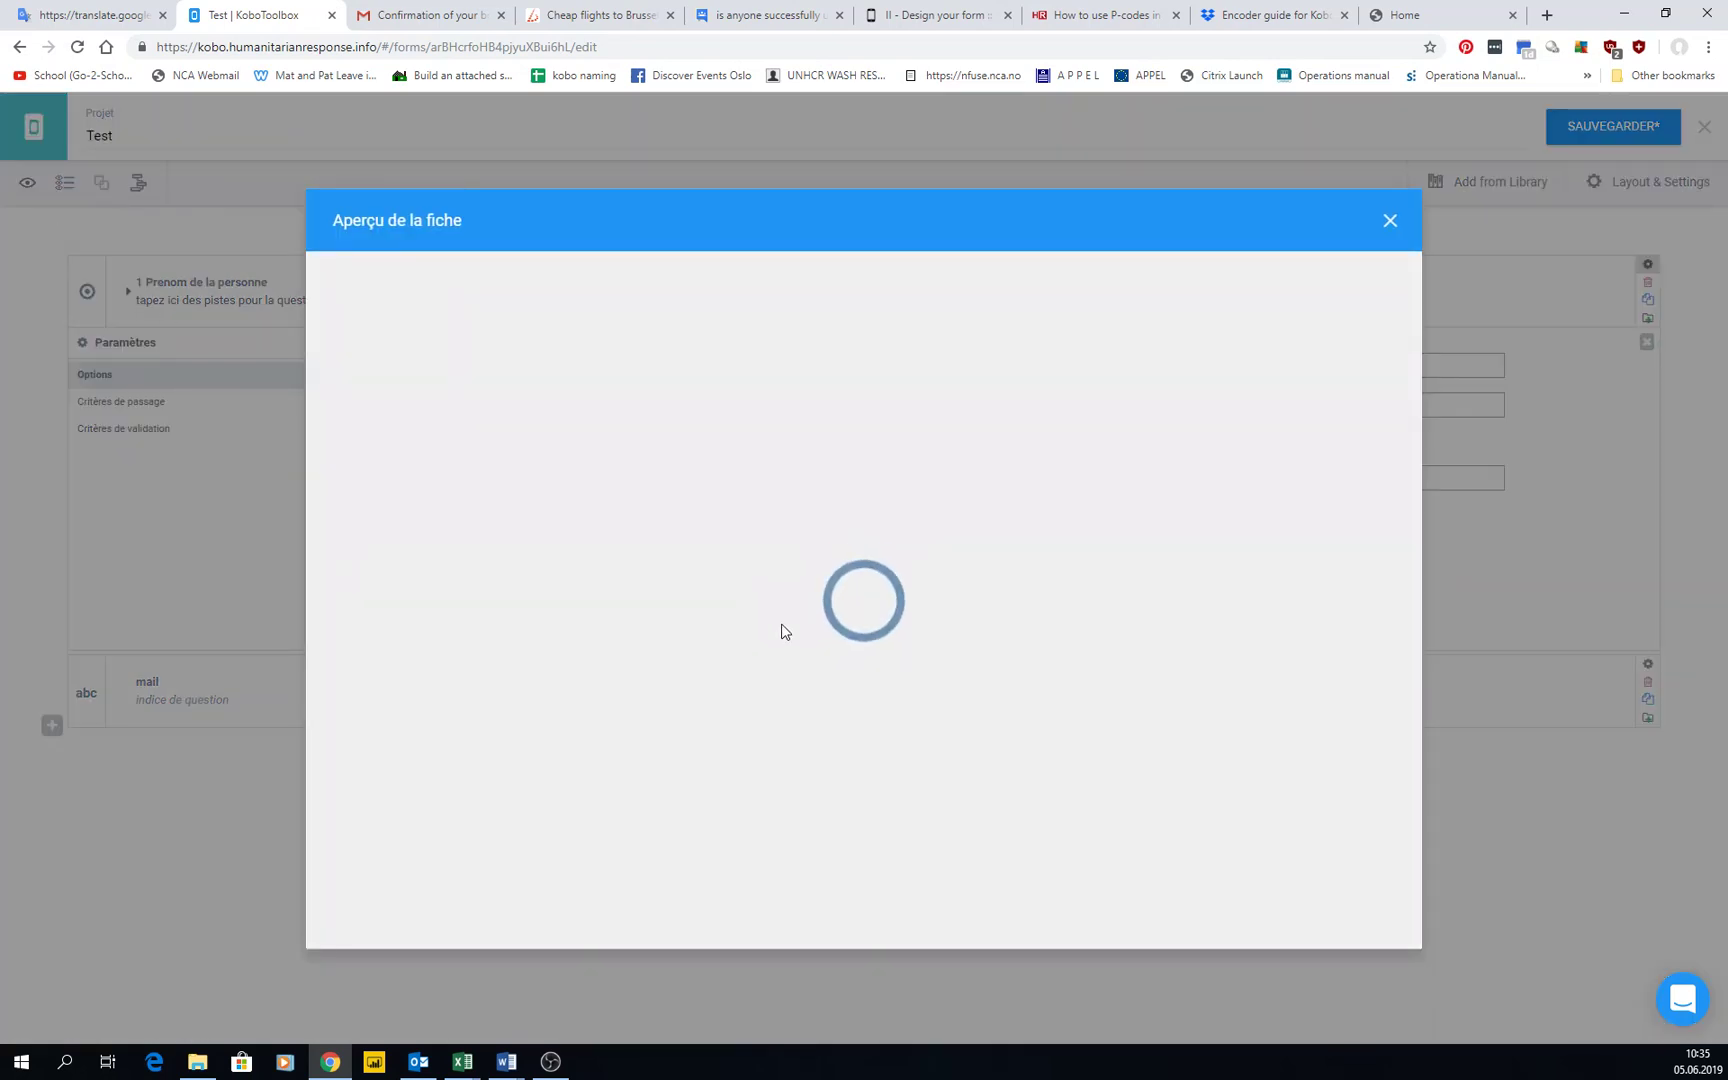
click(564, 558)
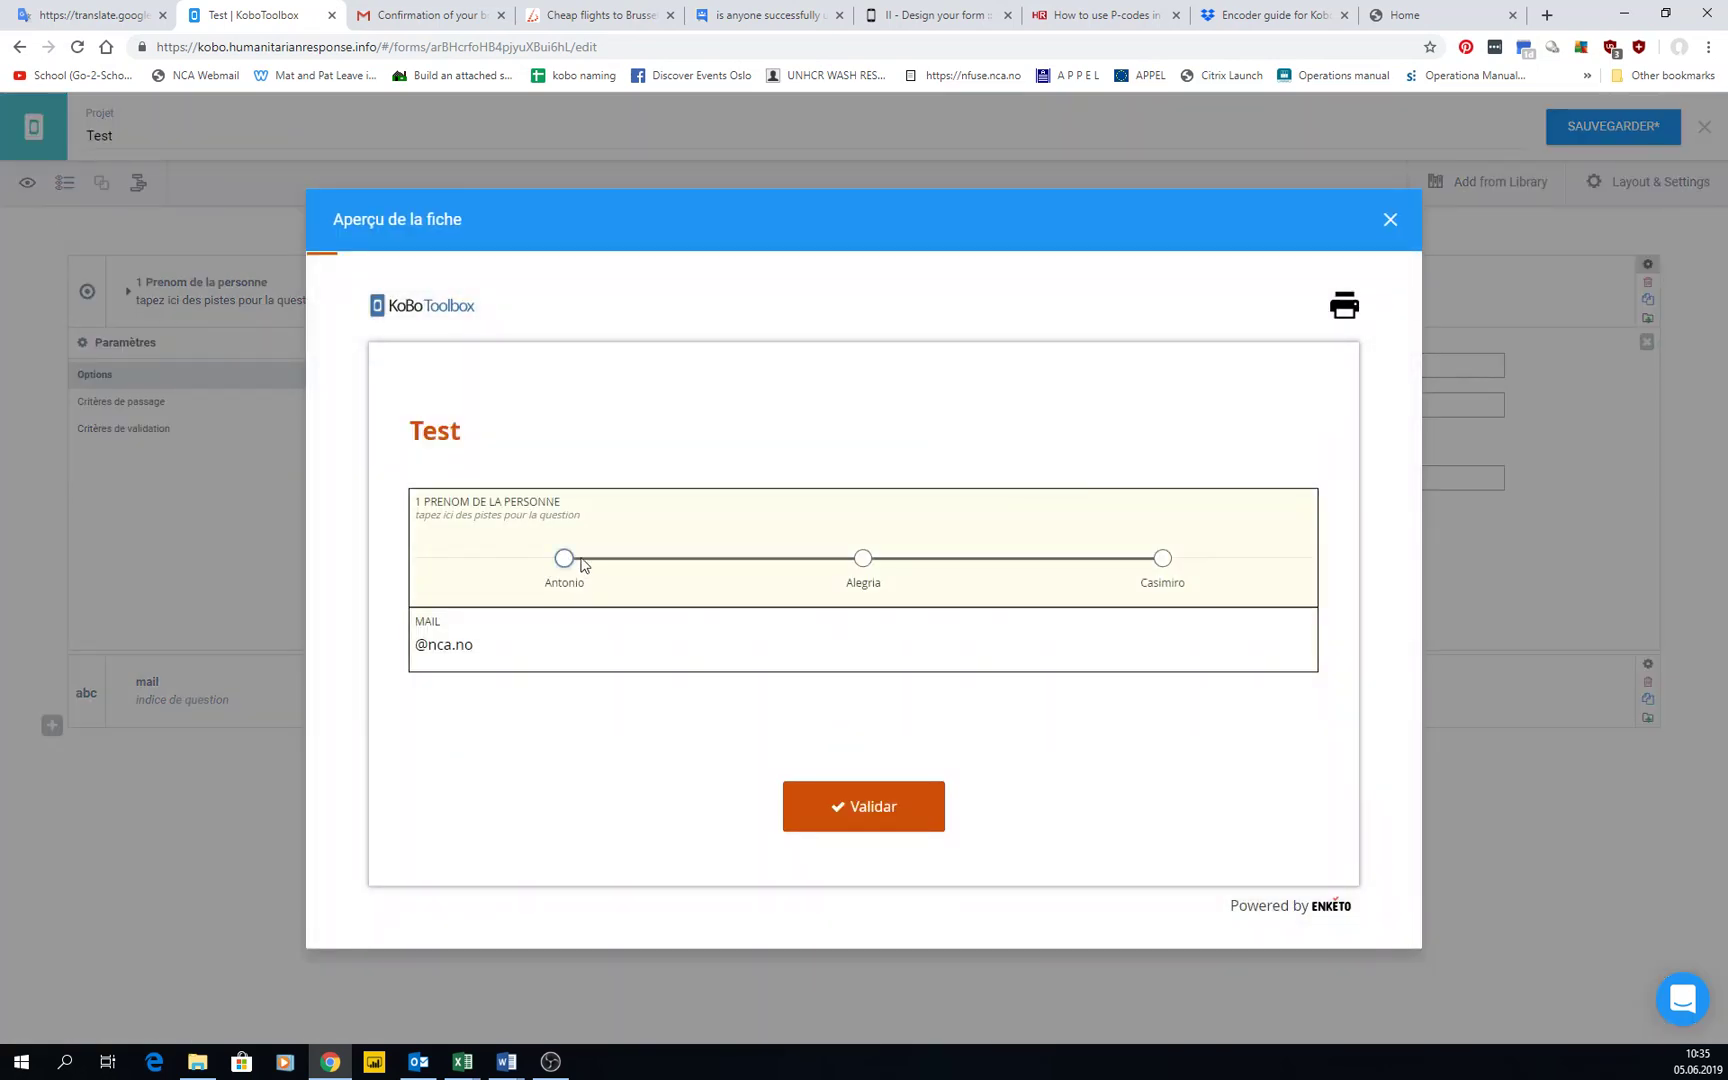
click(861, 559)
click(1161, 559)
click(876, 806)
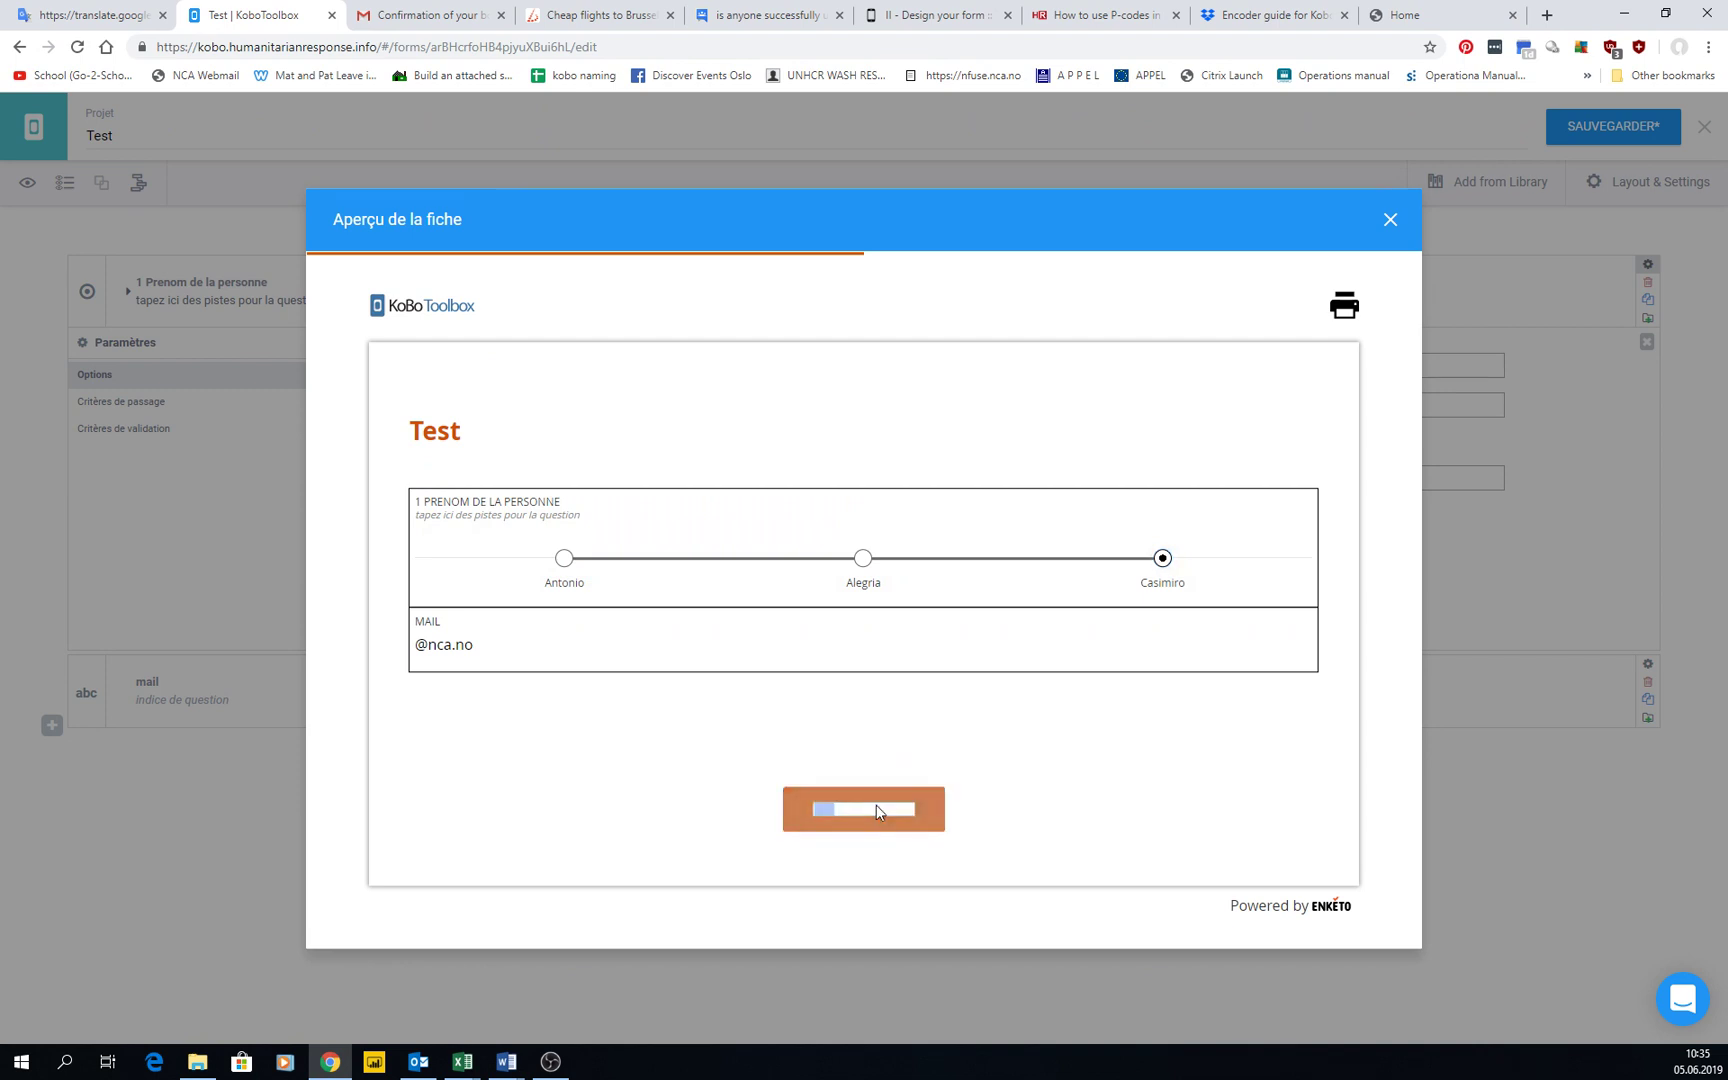
click(1061, 567)
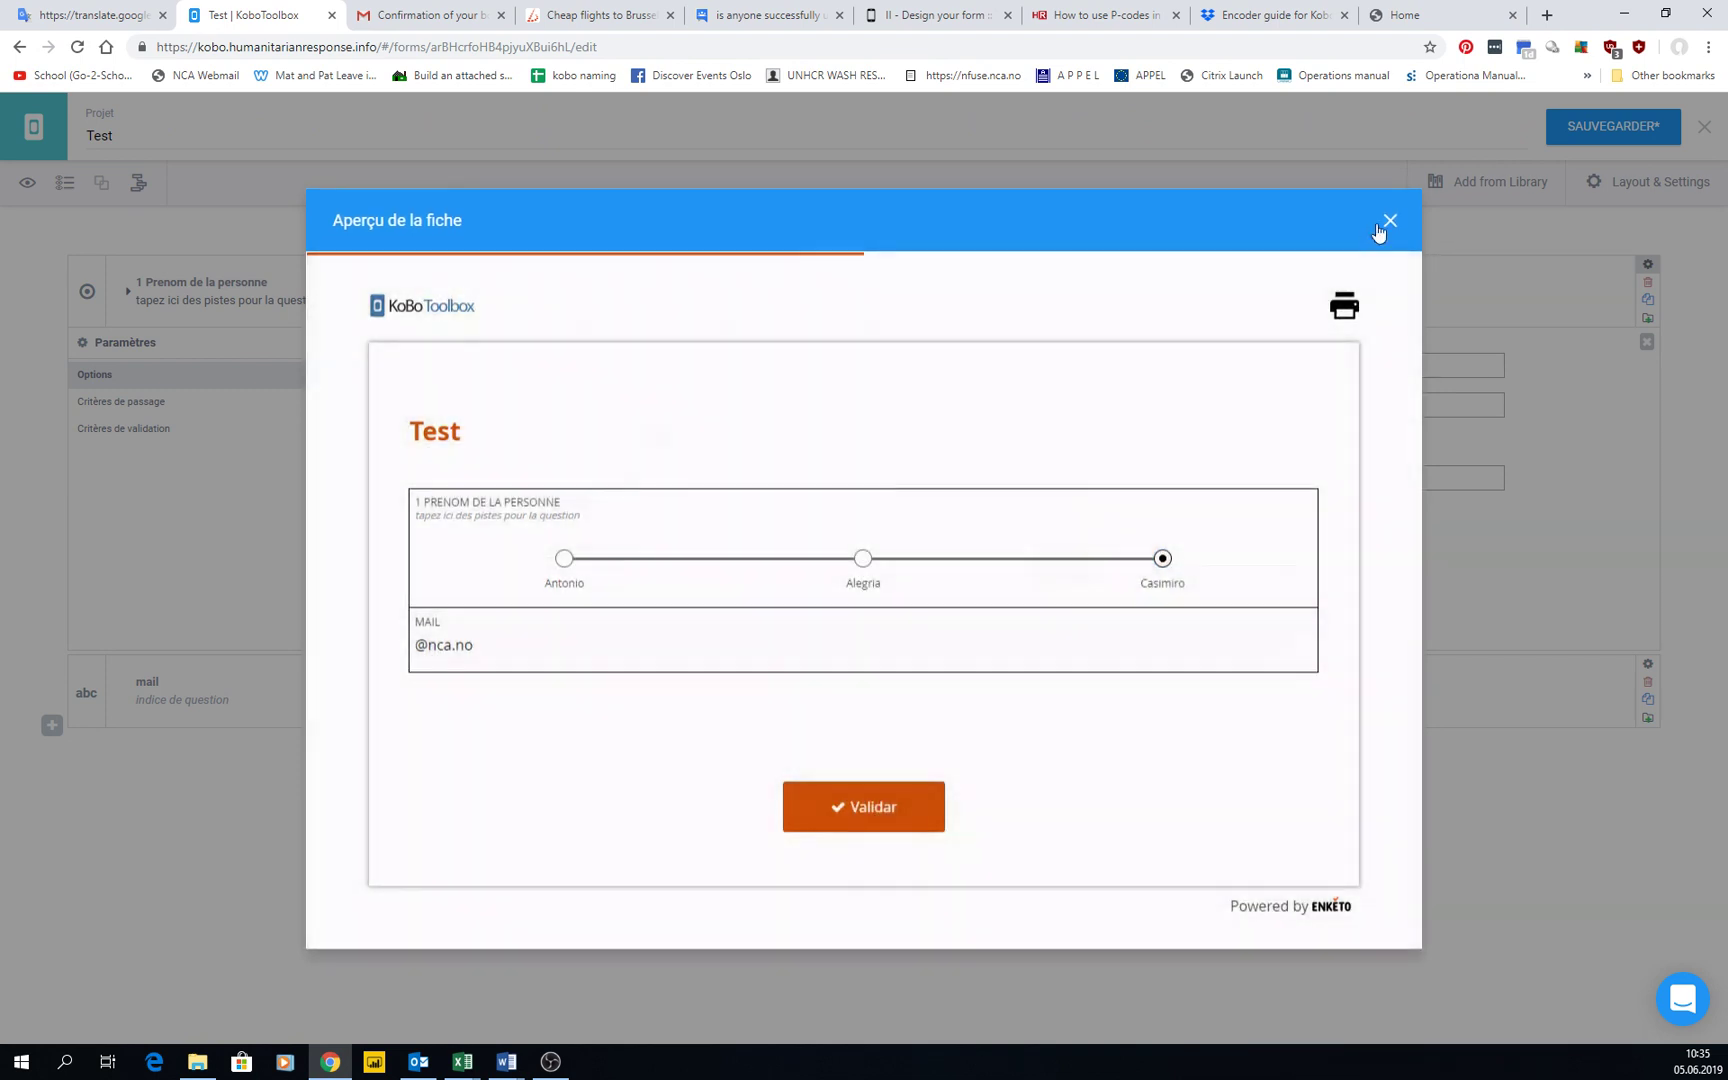
click(1386, 223)
Set the first question's appearance to "minimal" and test it in the form preview by choosing the second answer
click(882, 558)
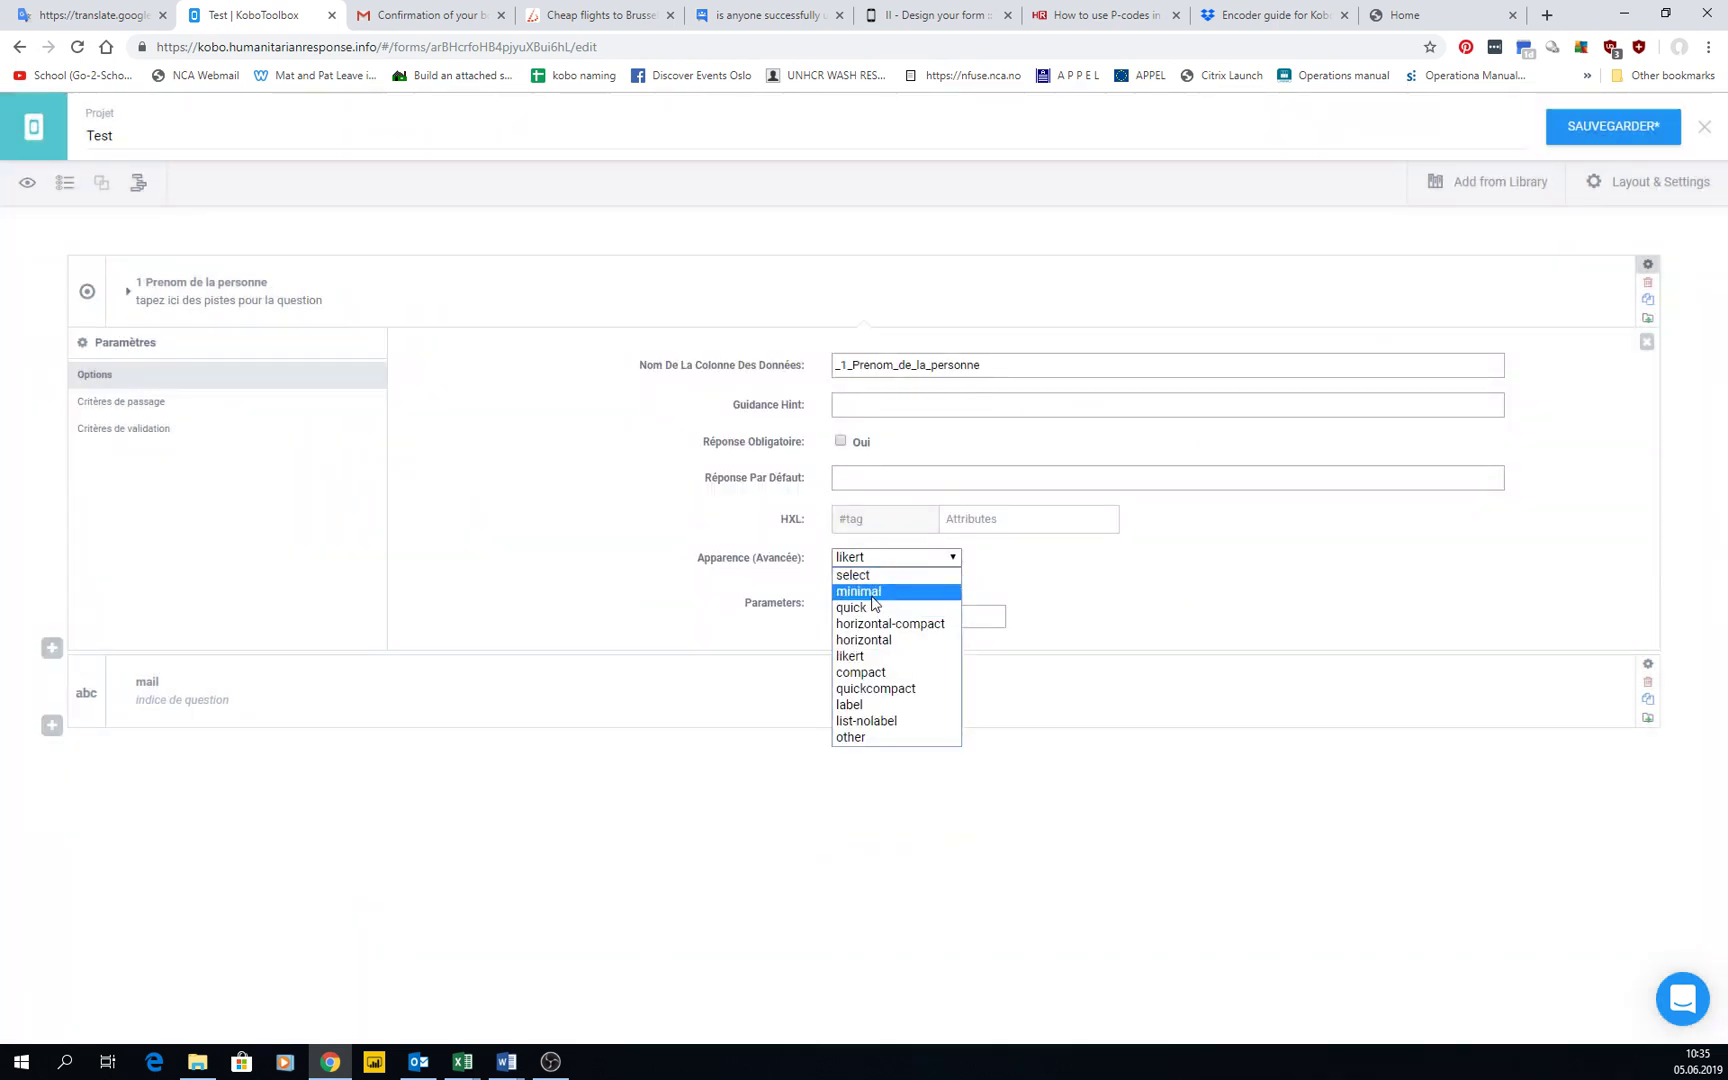
click(871, 594)
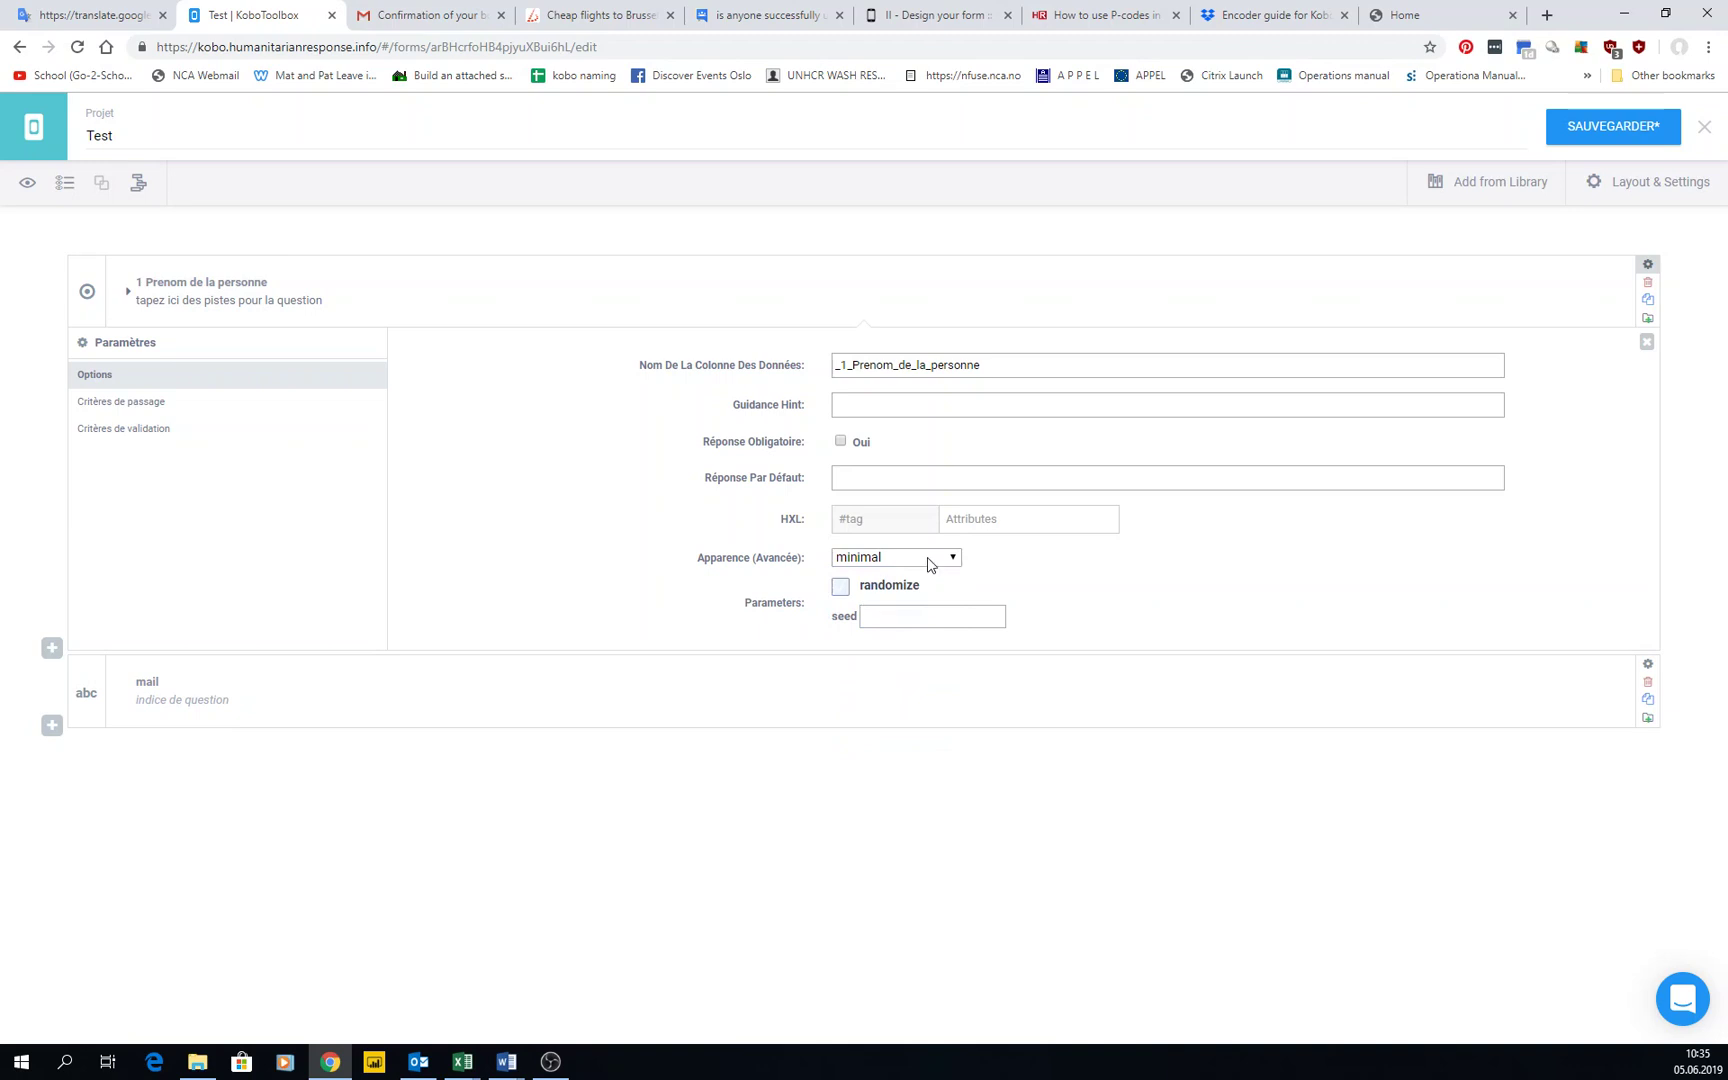
click(29, 186)
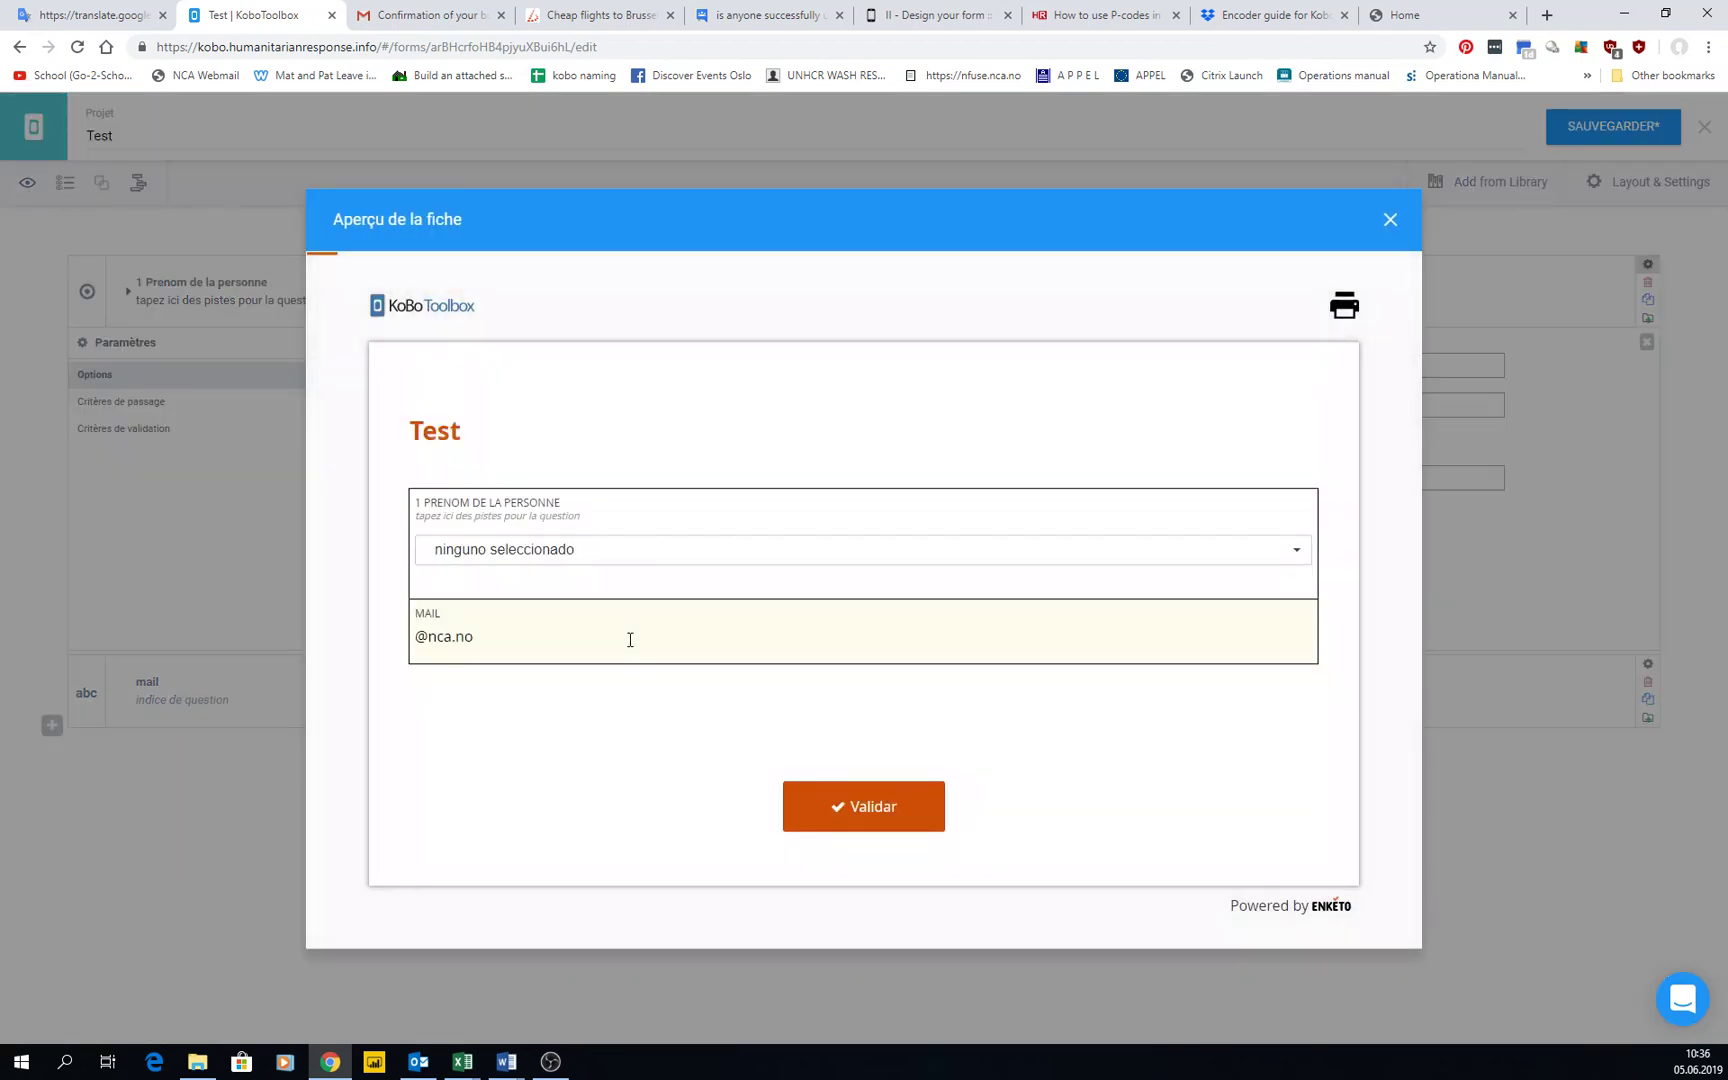
click(460, 552)
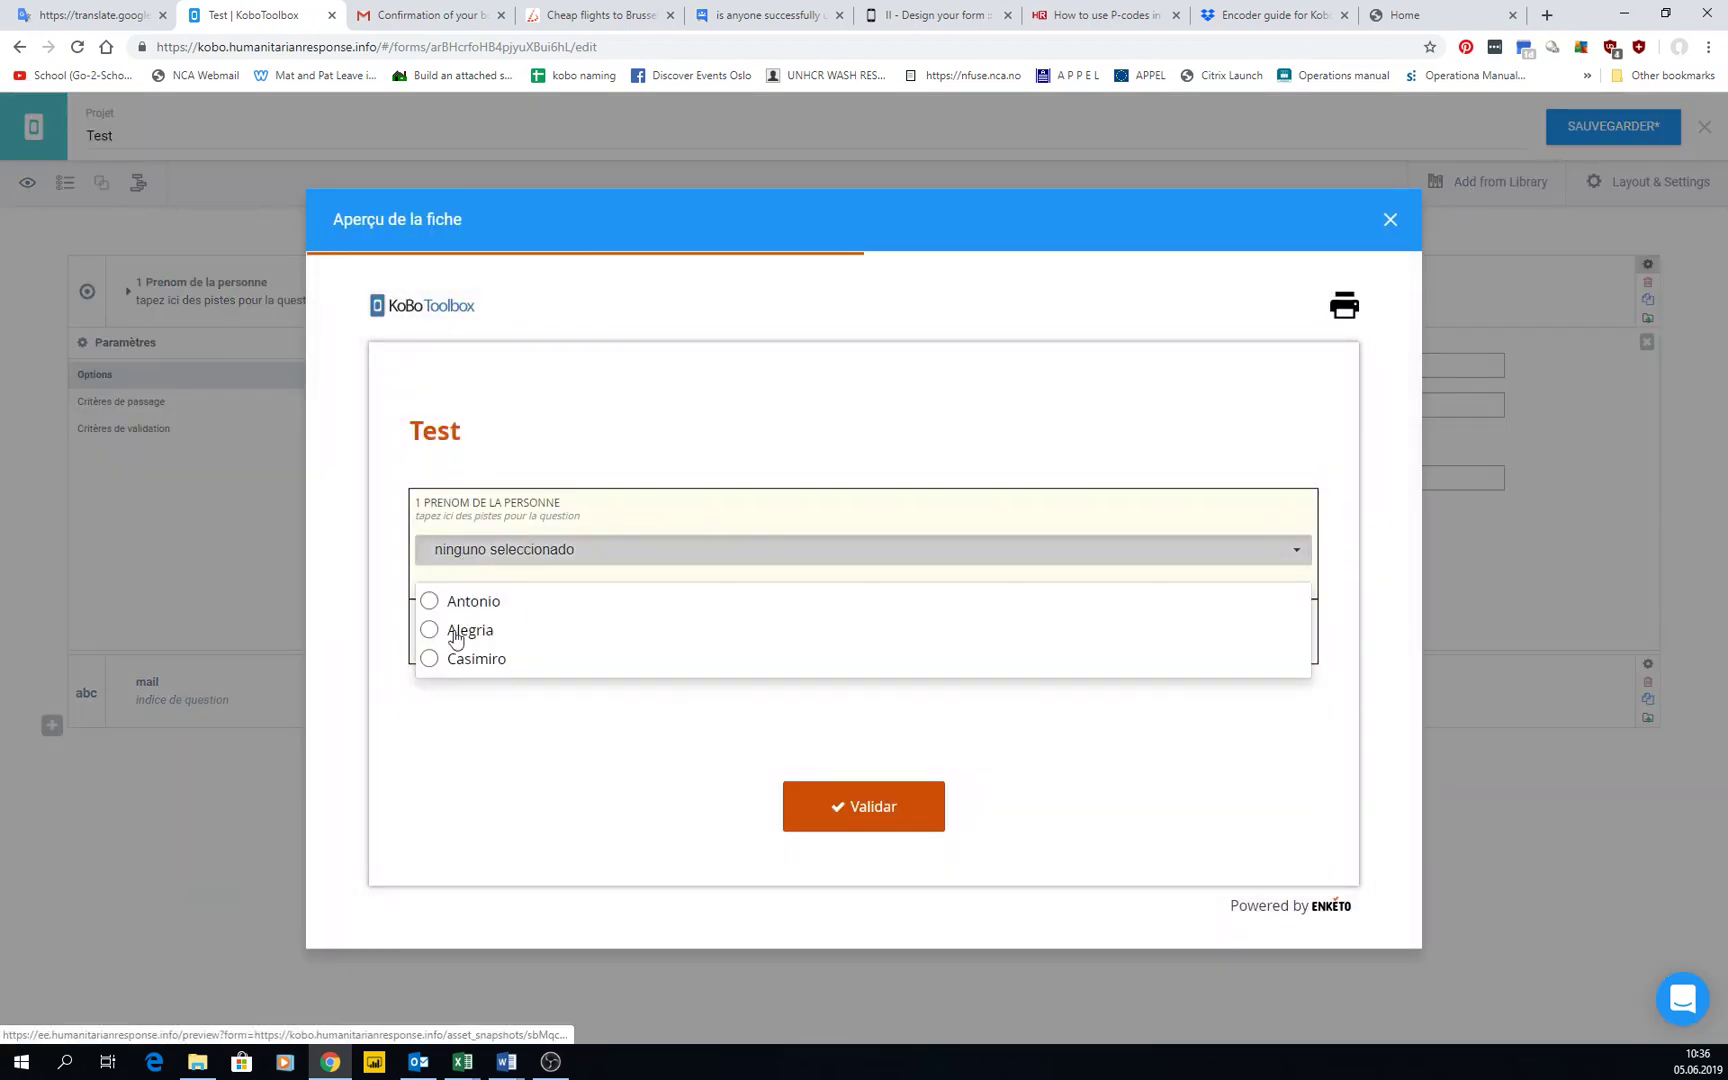
click(484, 552)
click(486, 558)
click(452, 630)
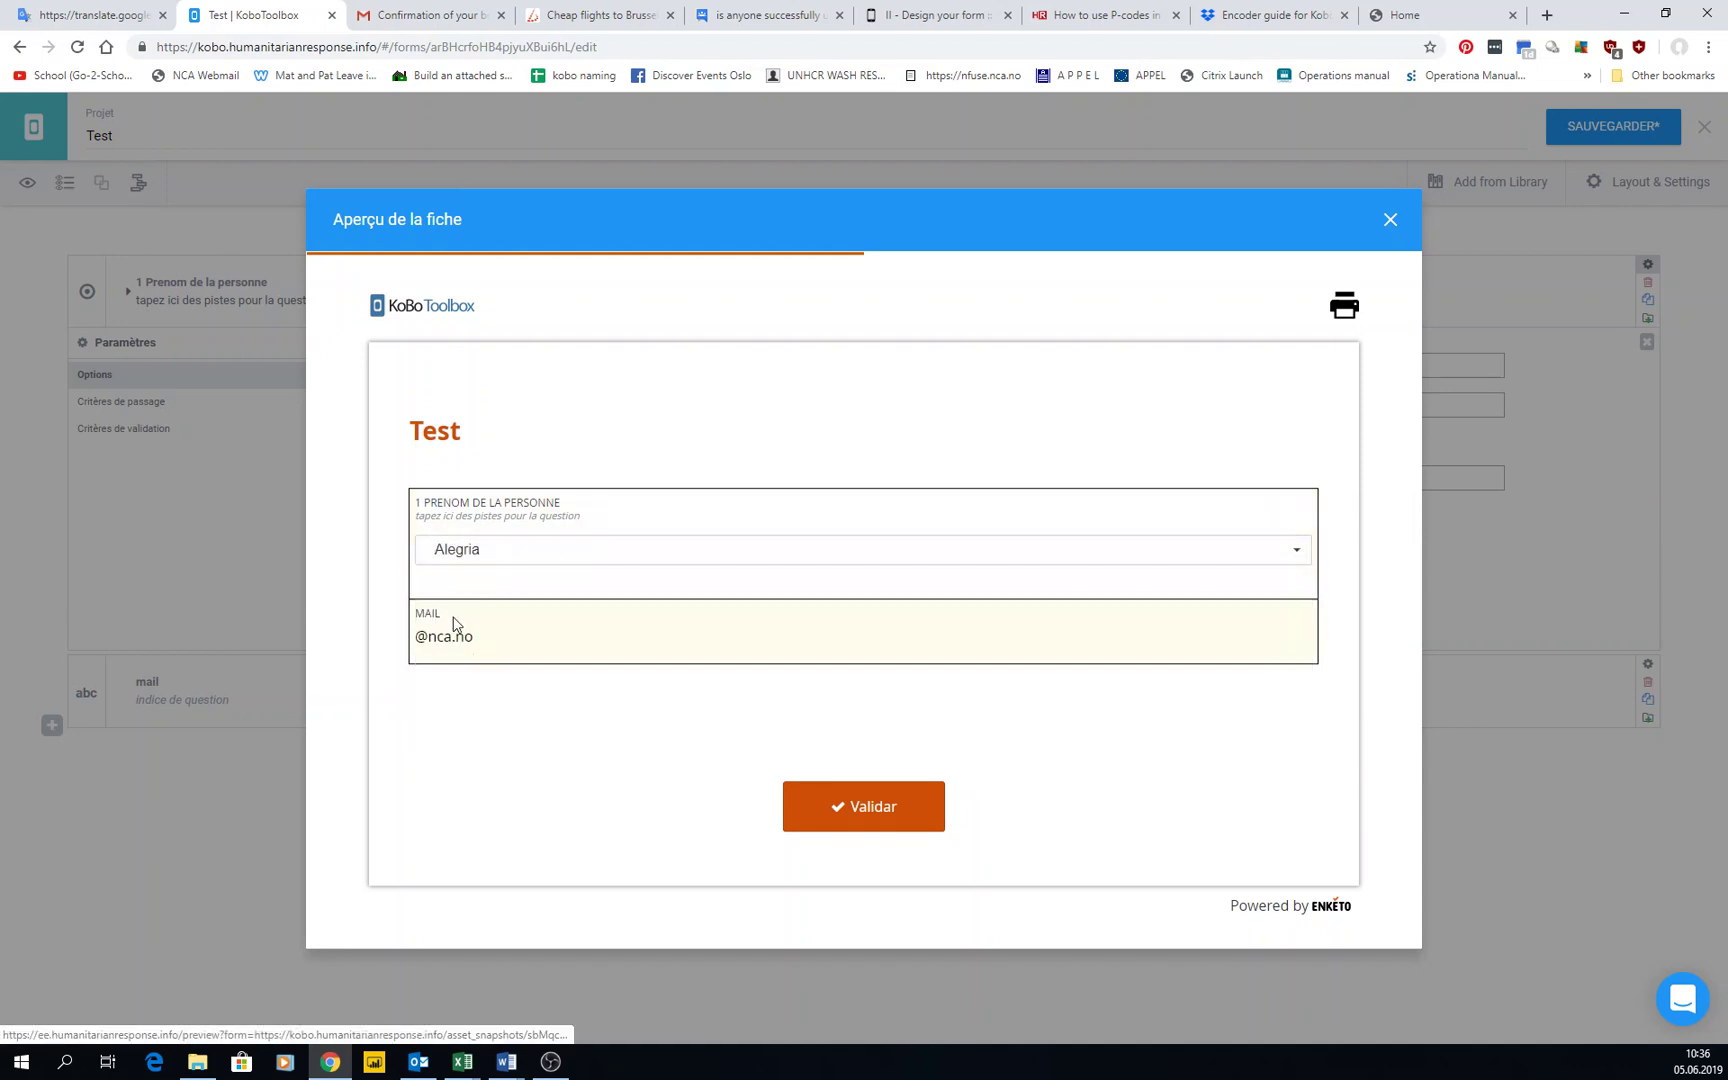
click(580, 559)
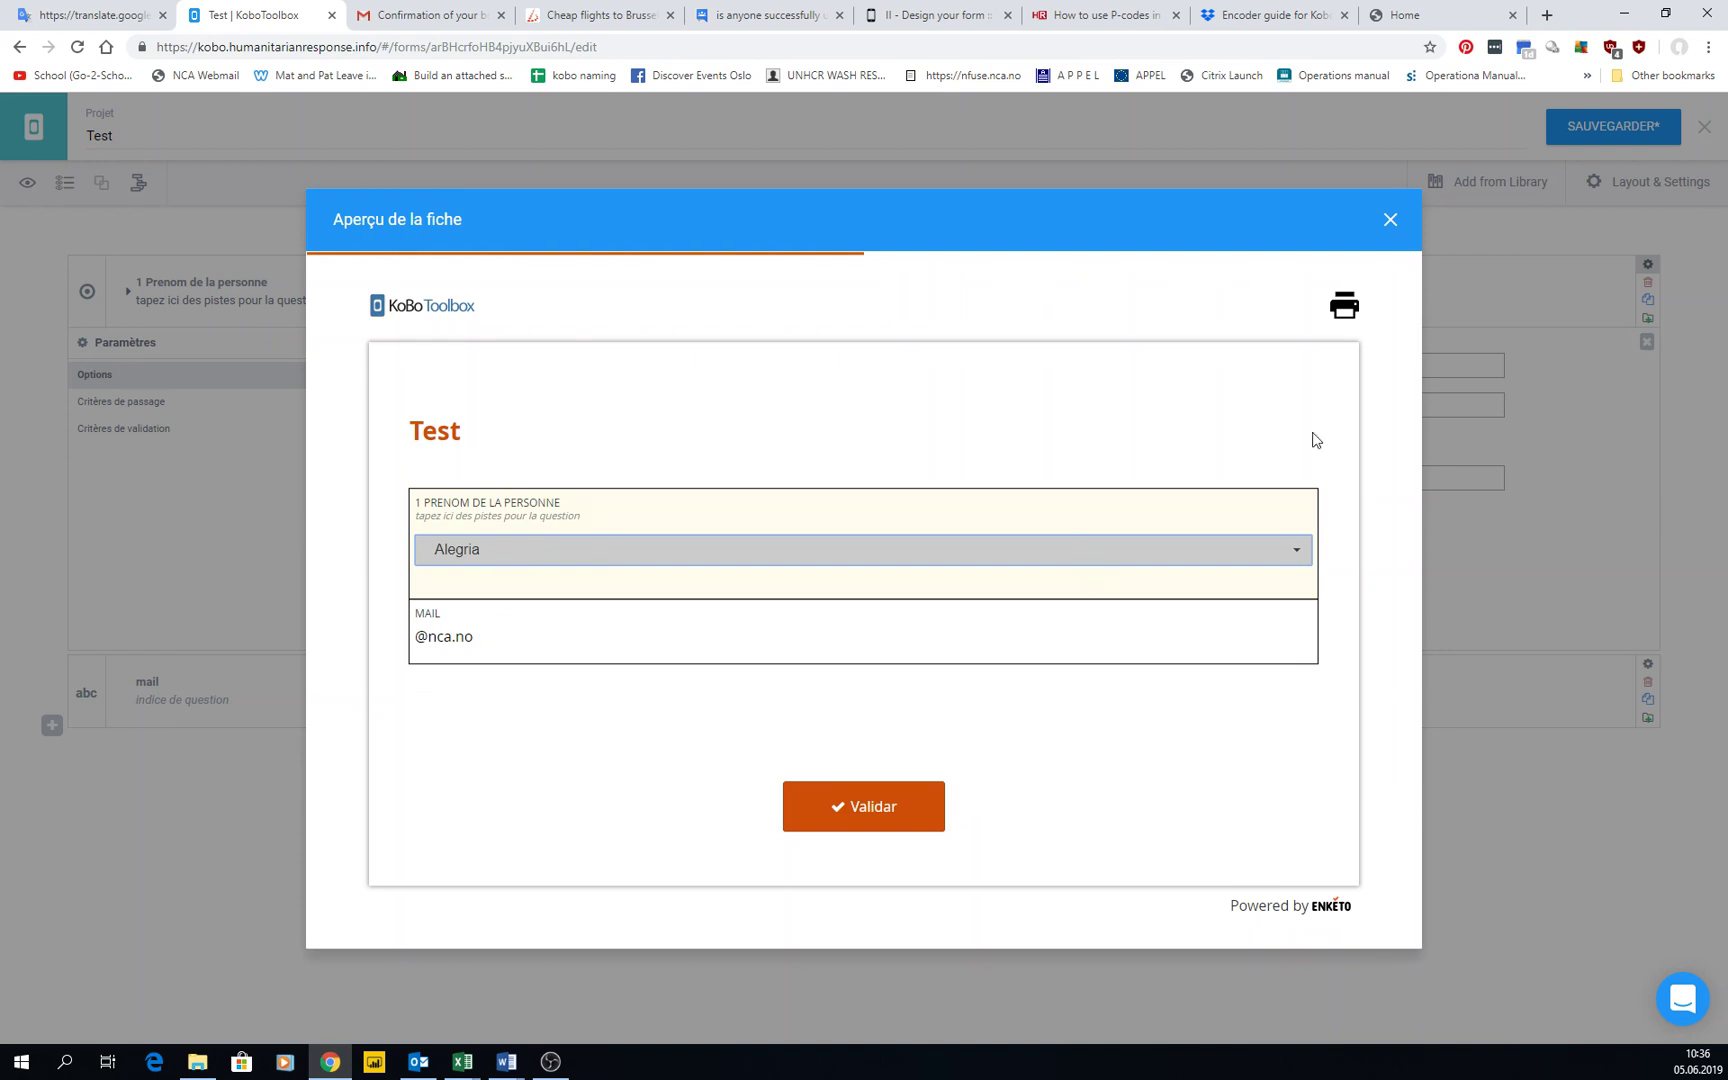
click(1378, 227)
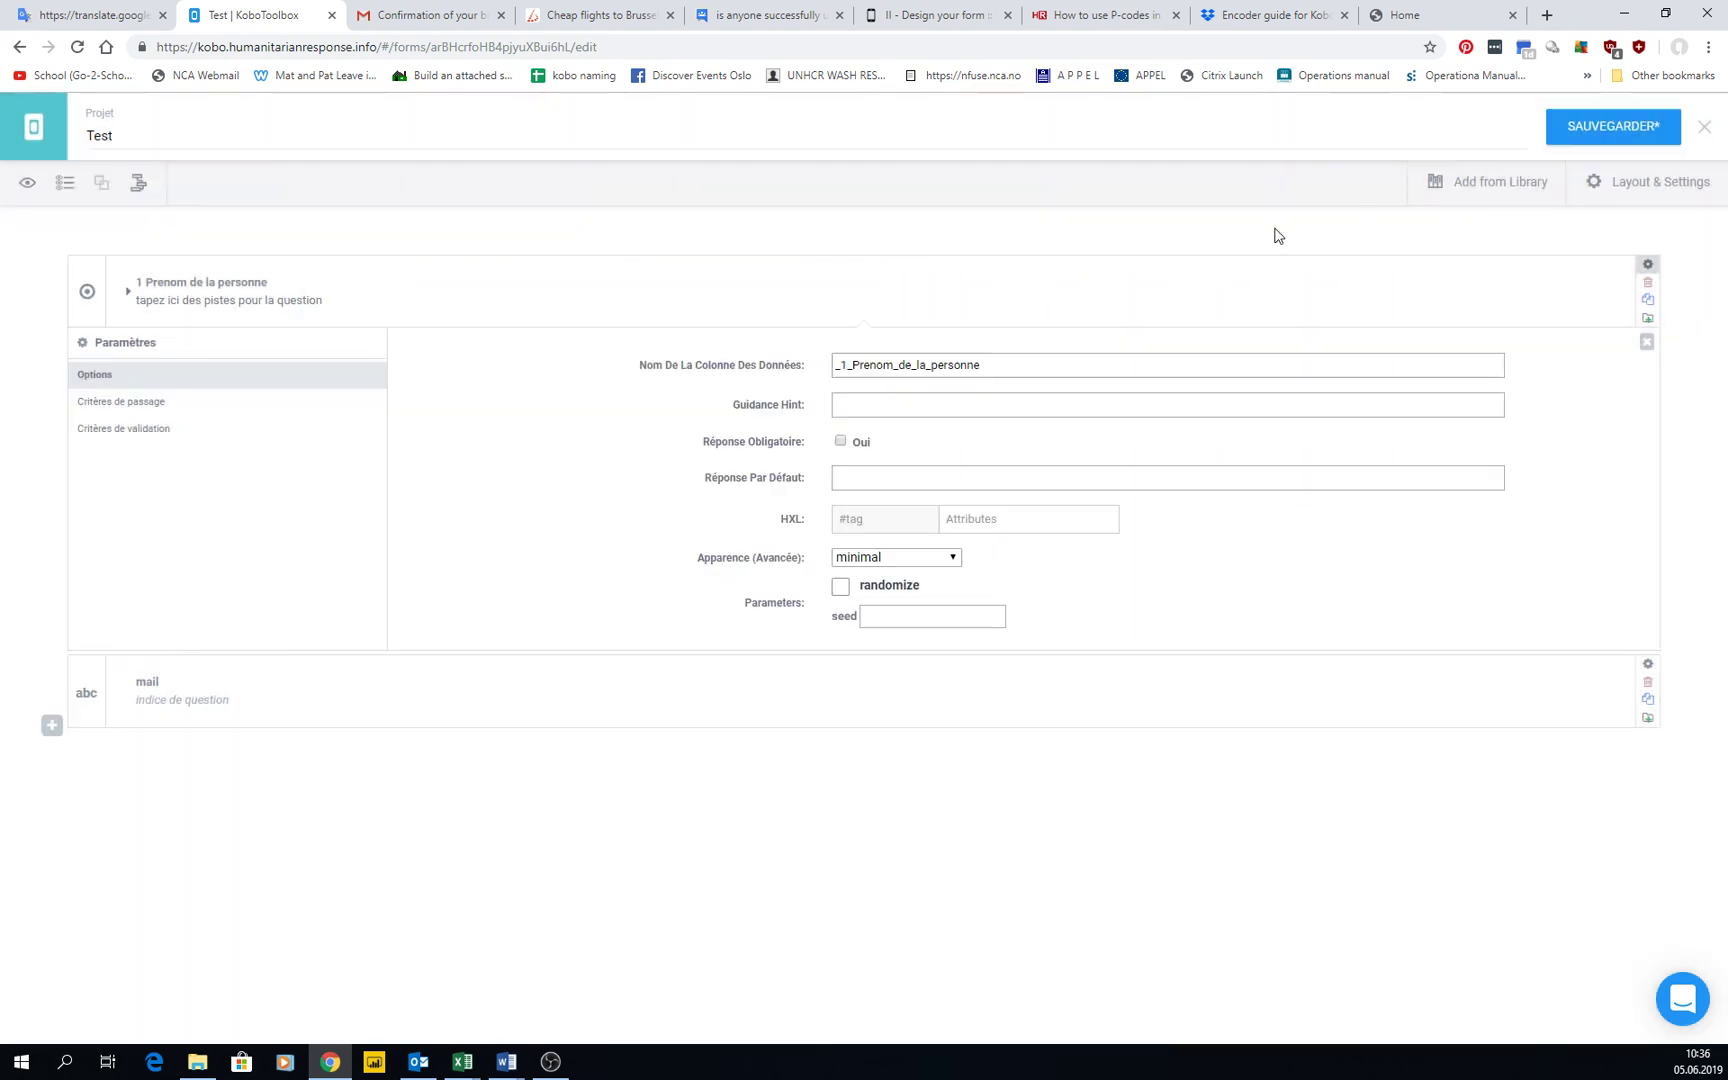
Set the first question's appearance to "horizontal-compact" and check its layout in the form preview
click(862, 557)
click(876, 623)
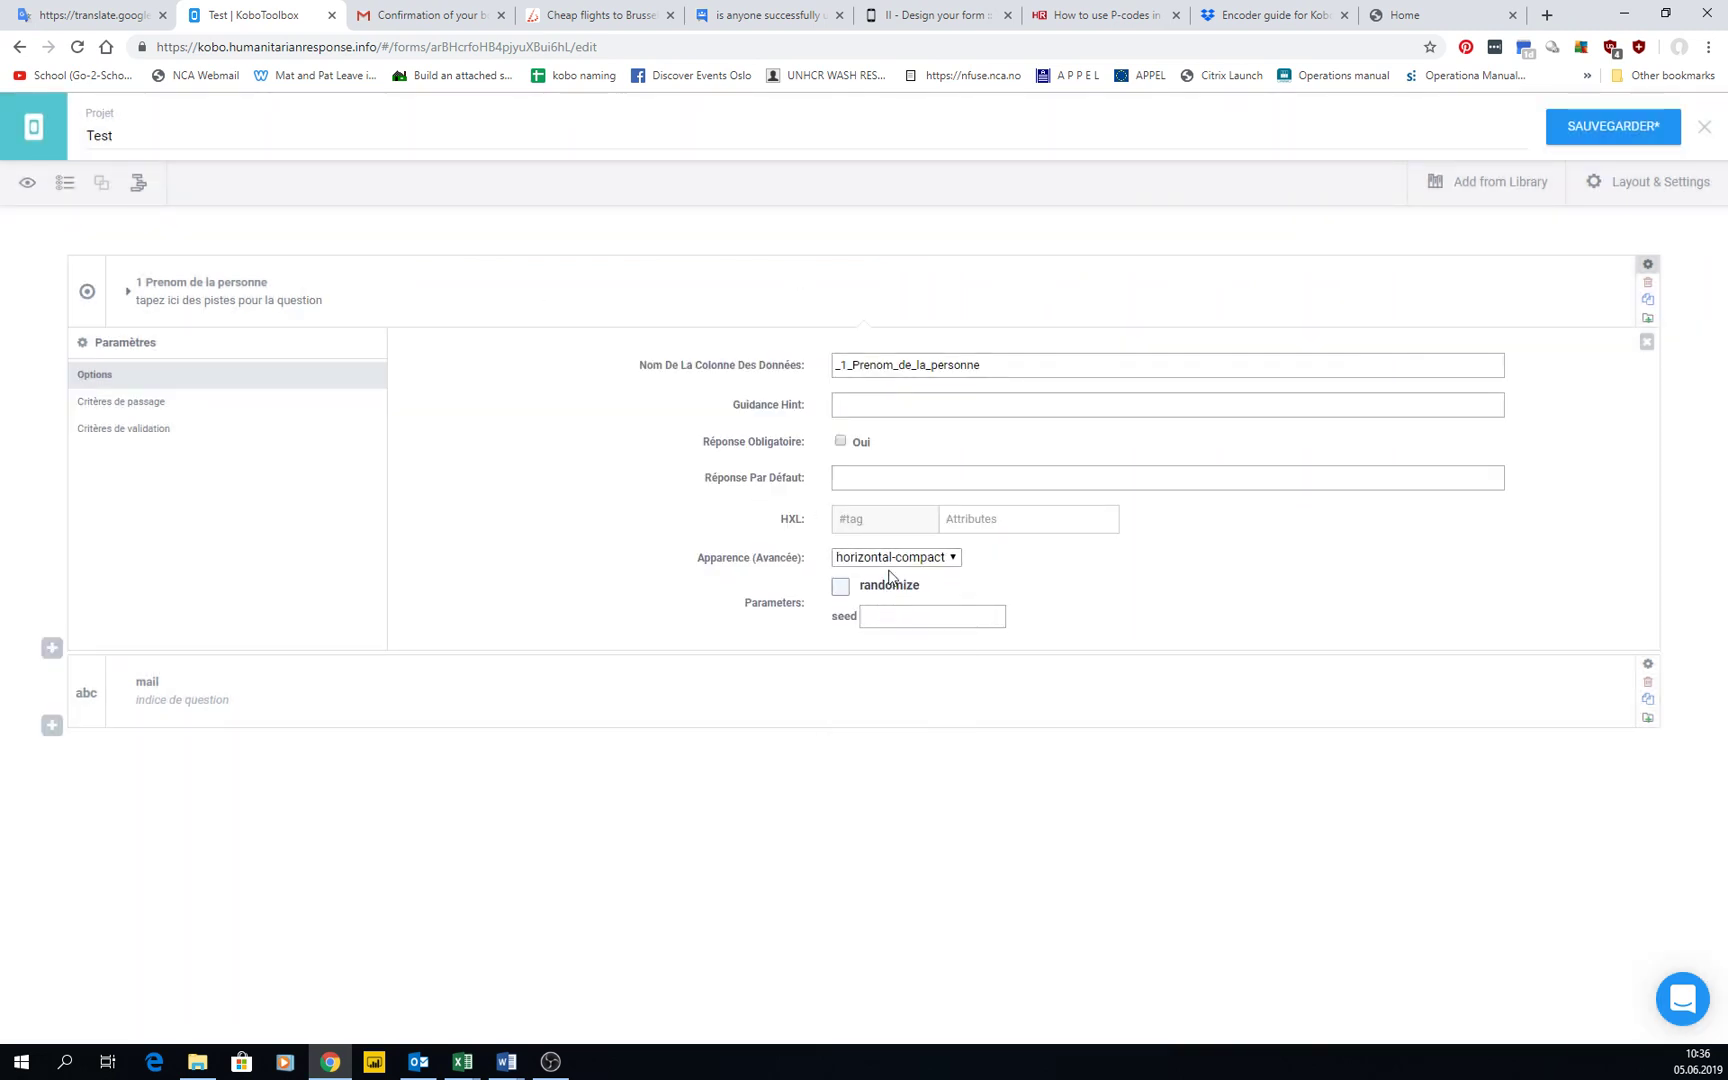
click(24, 186)
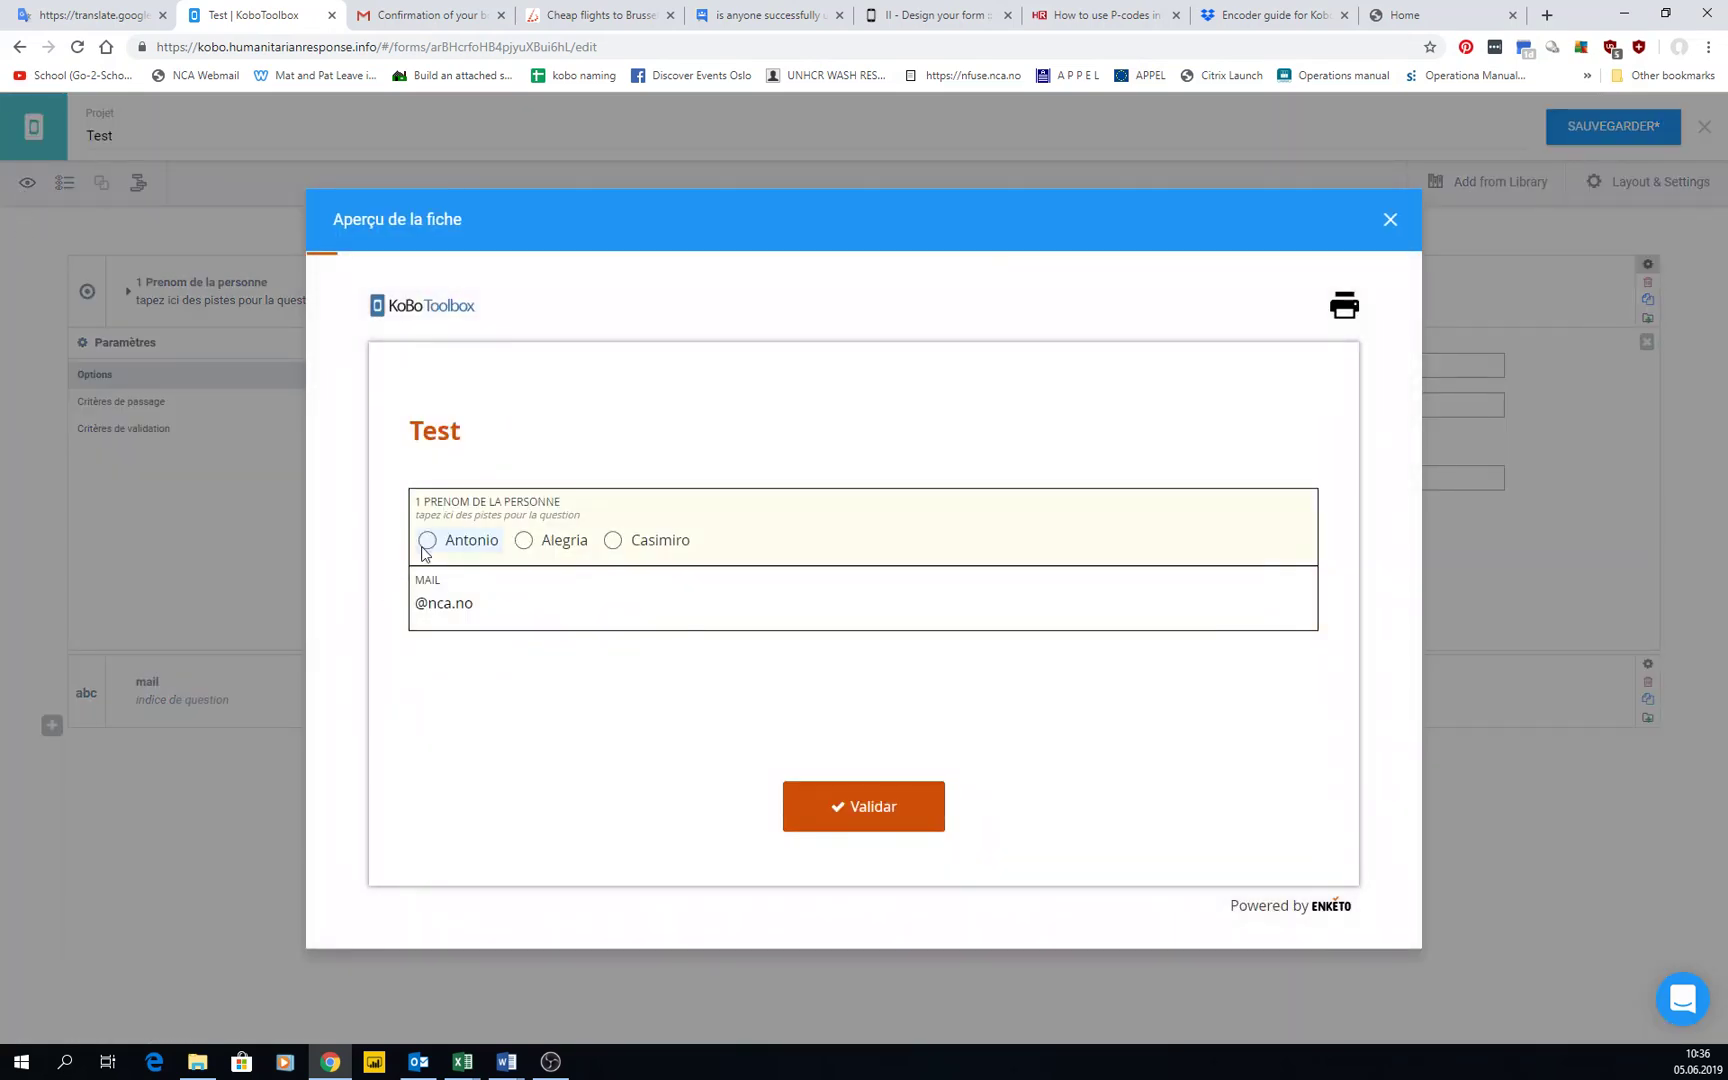
click(1390, 219)
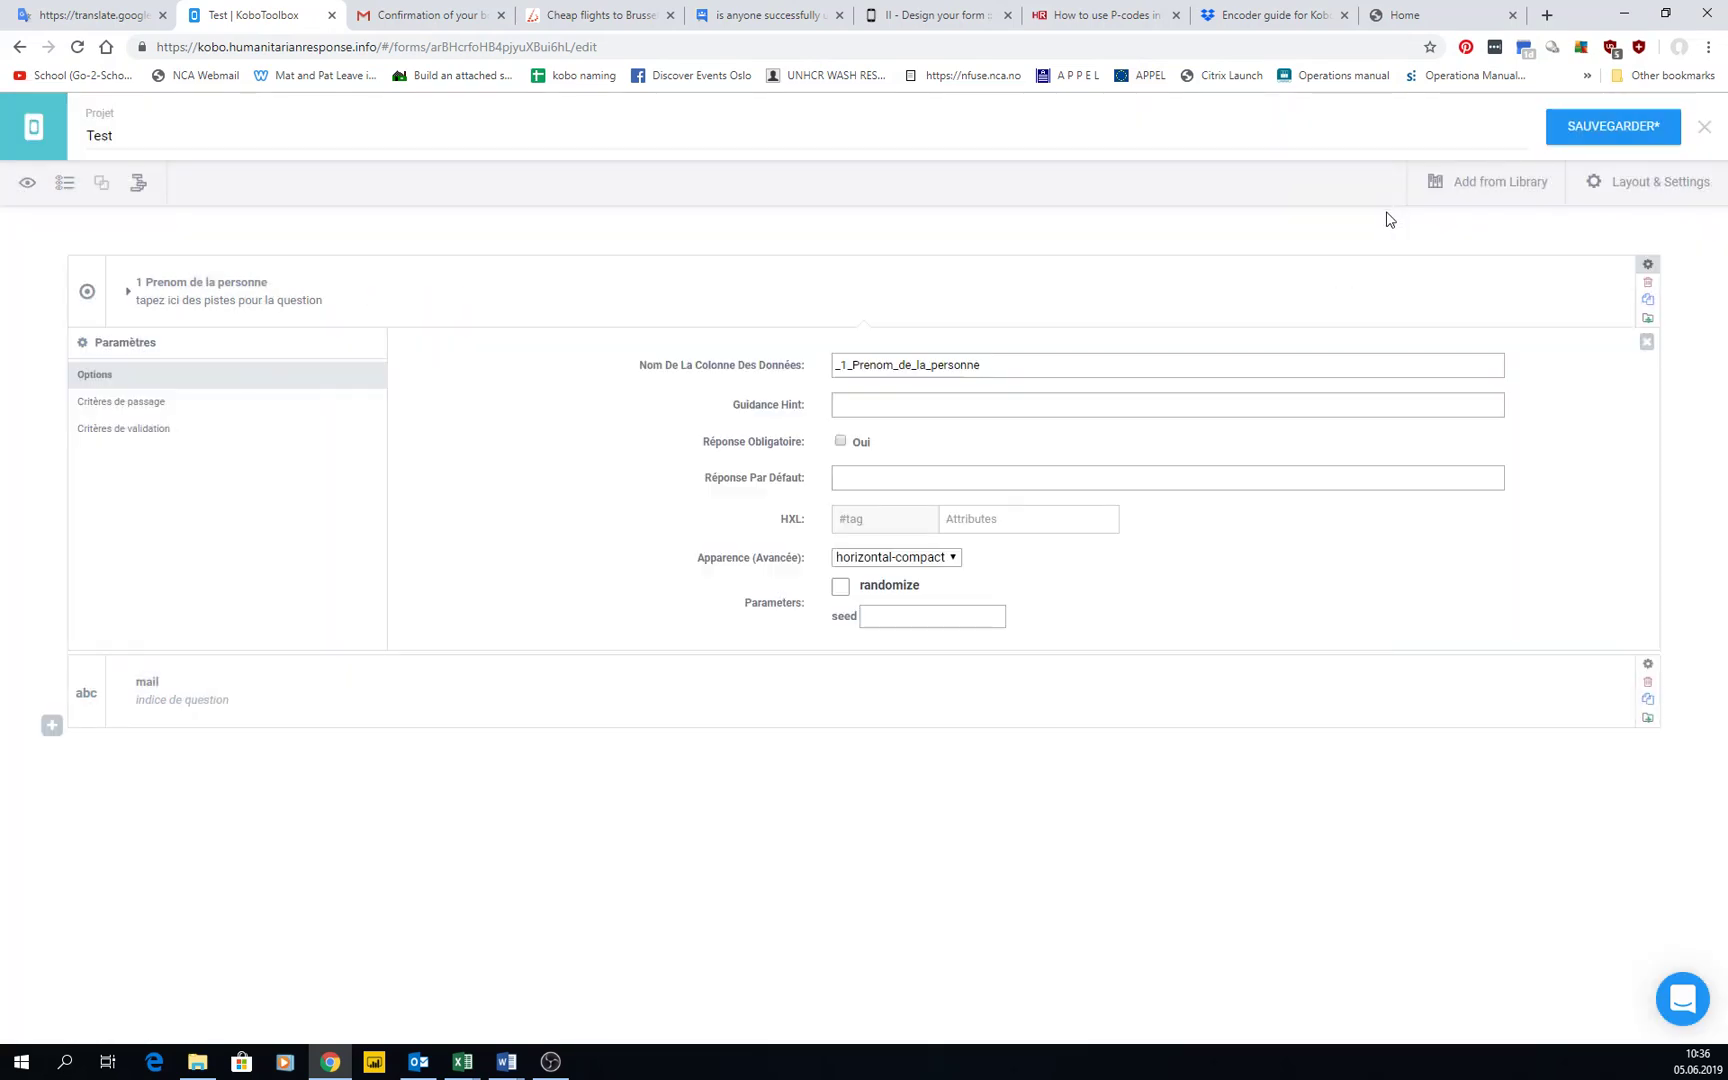
Set the first question's appearance to "quickcompact" and check its layout in the form preview
click(882, 561)
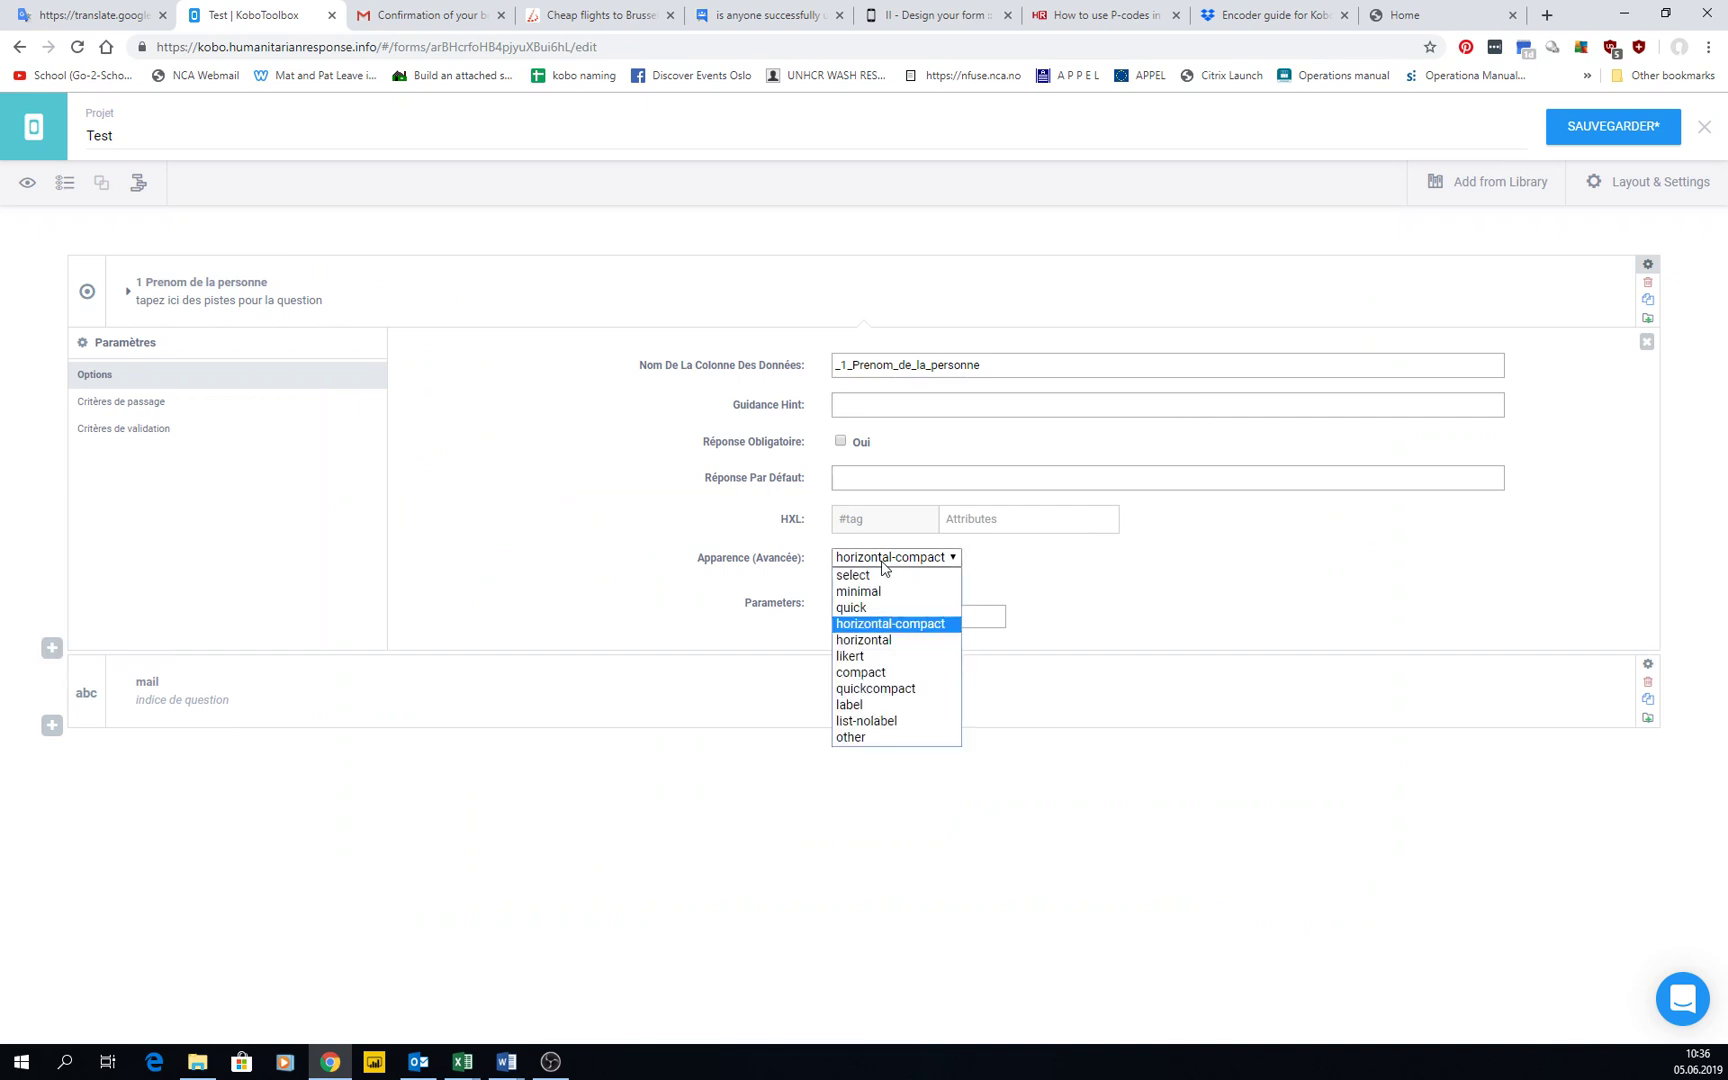
click(868, 690)
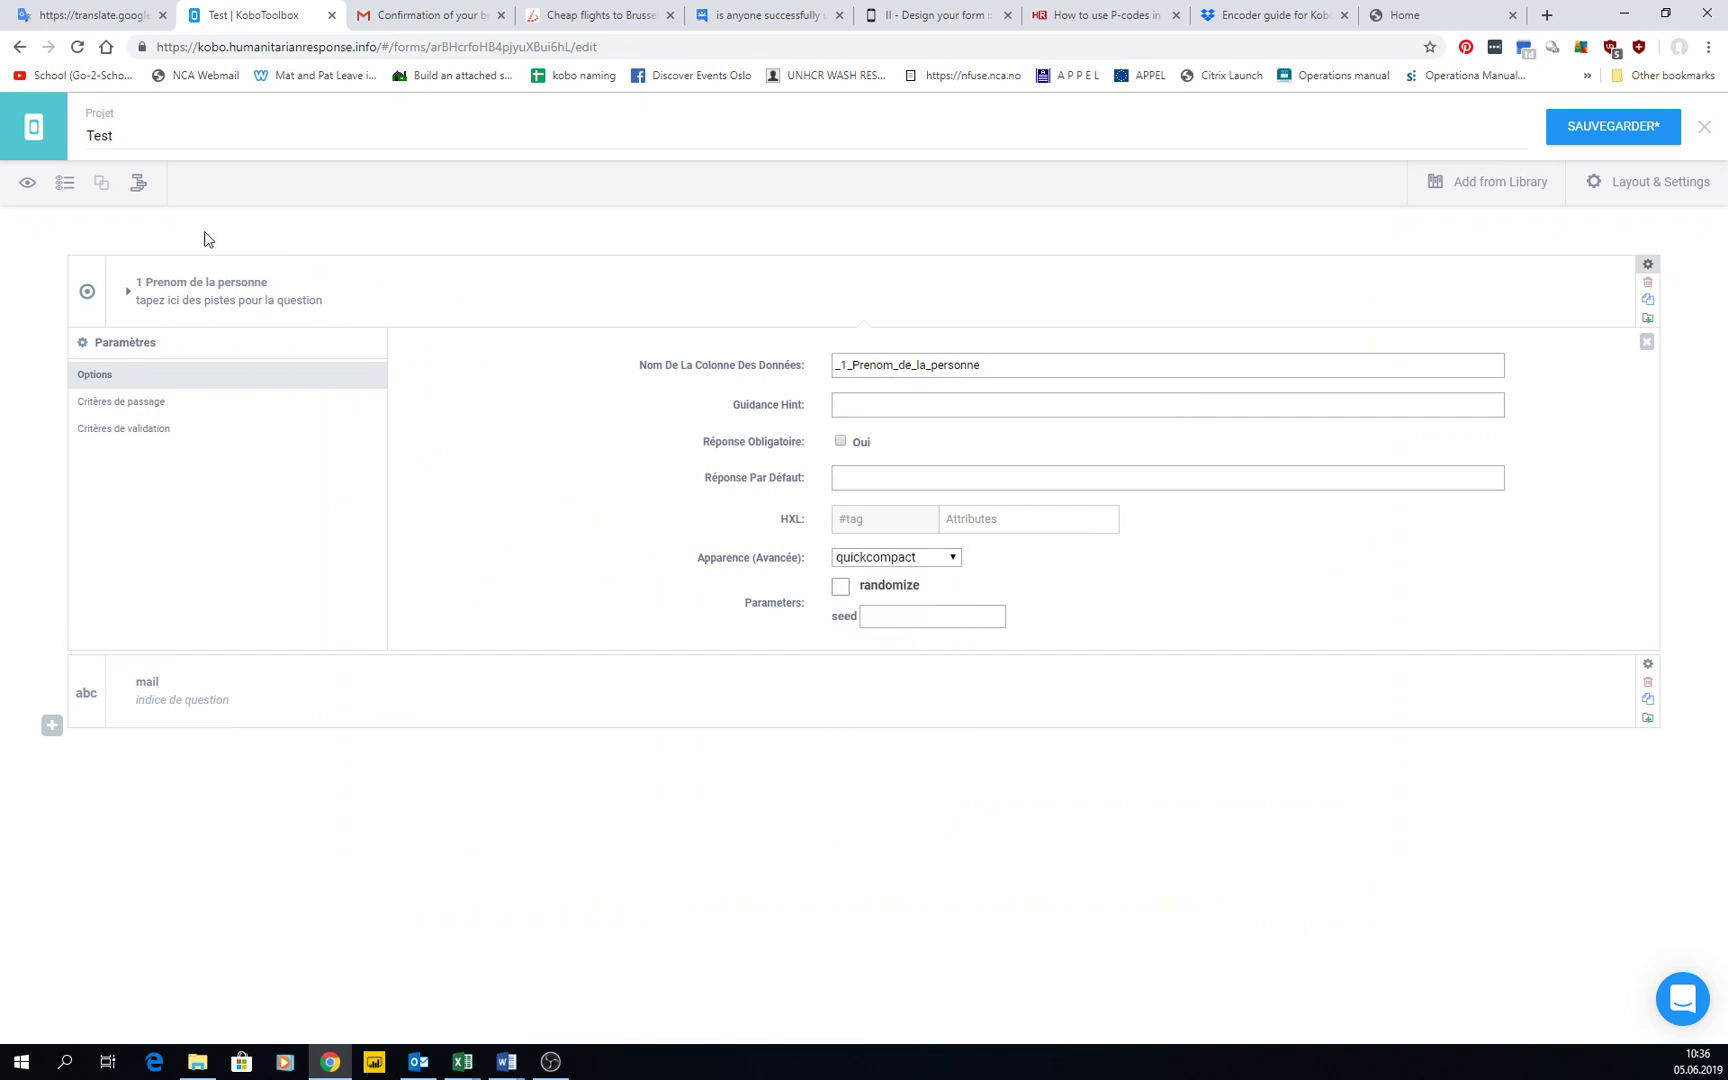
click(27, 182)
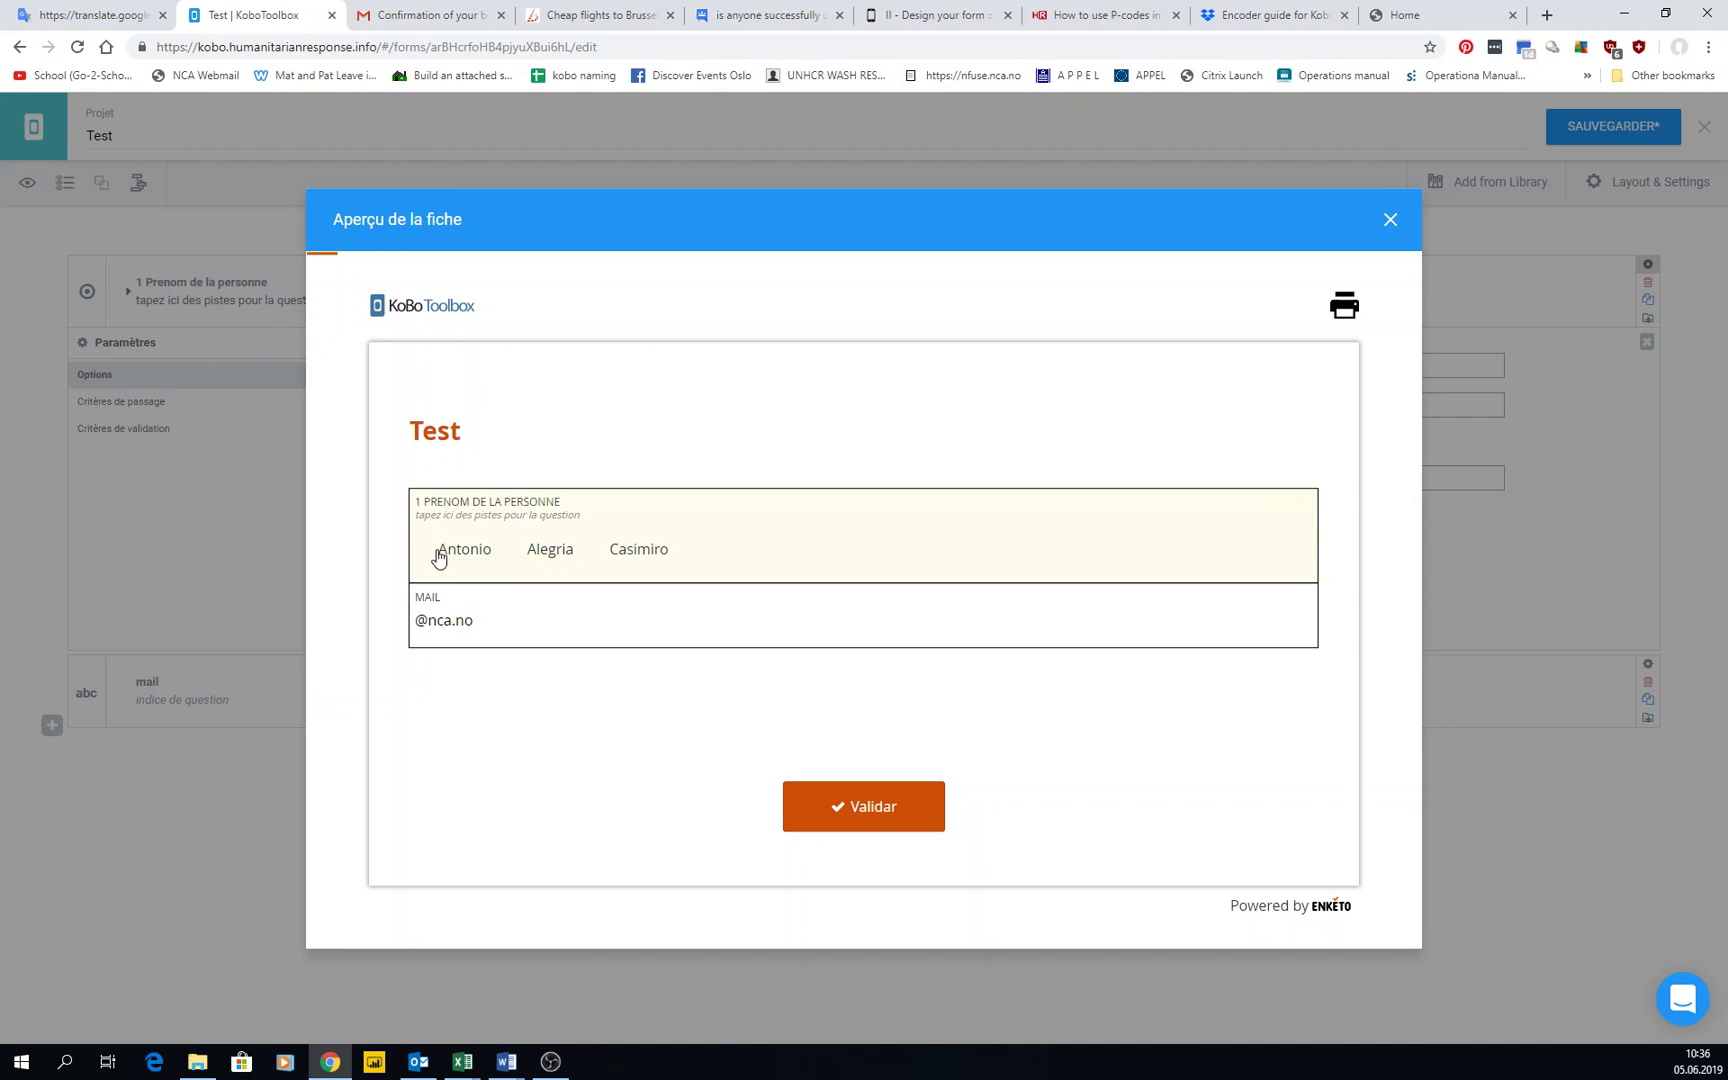
click(1388, 222)
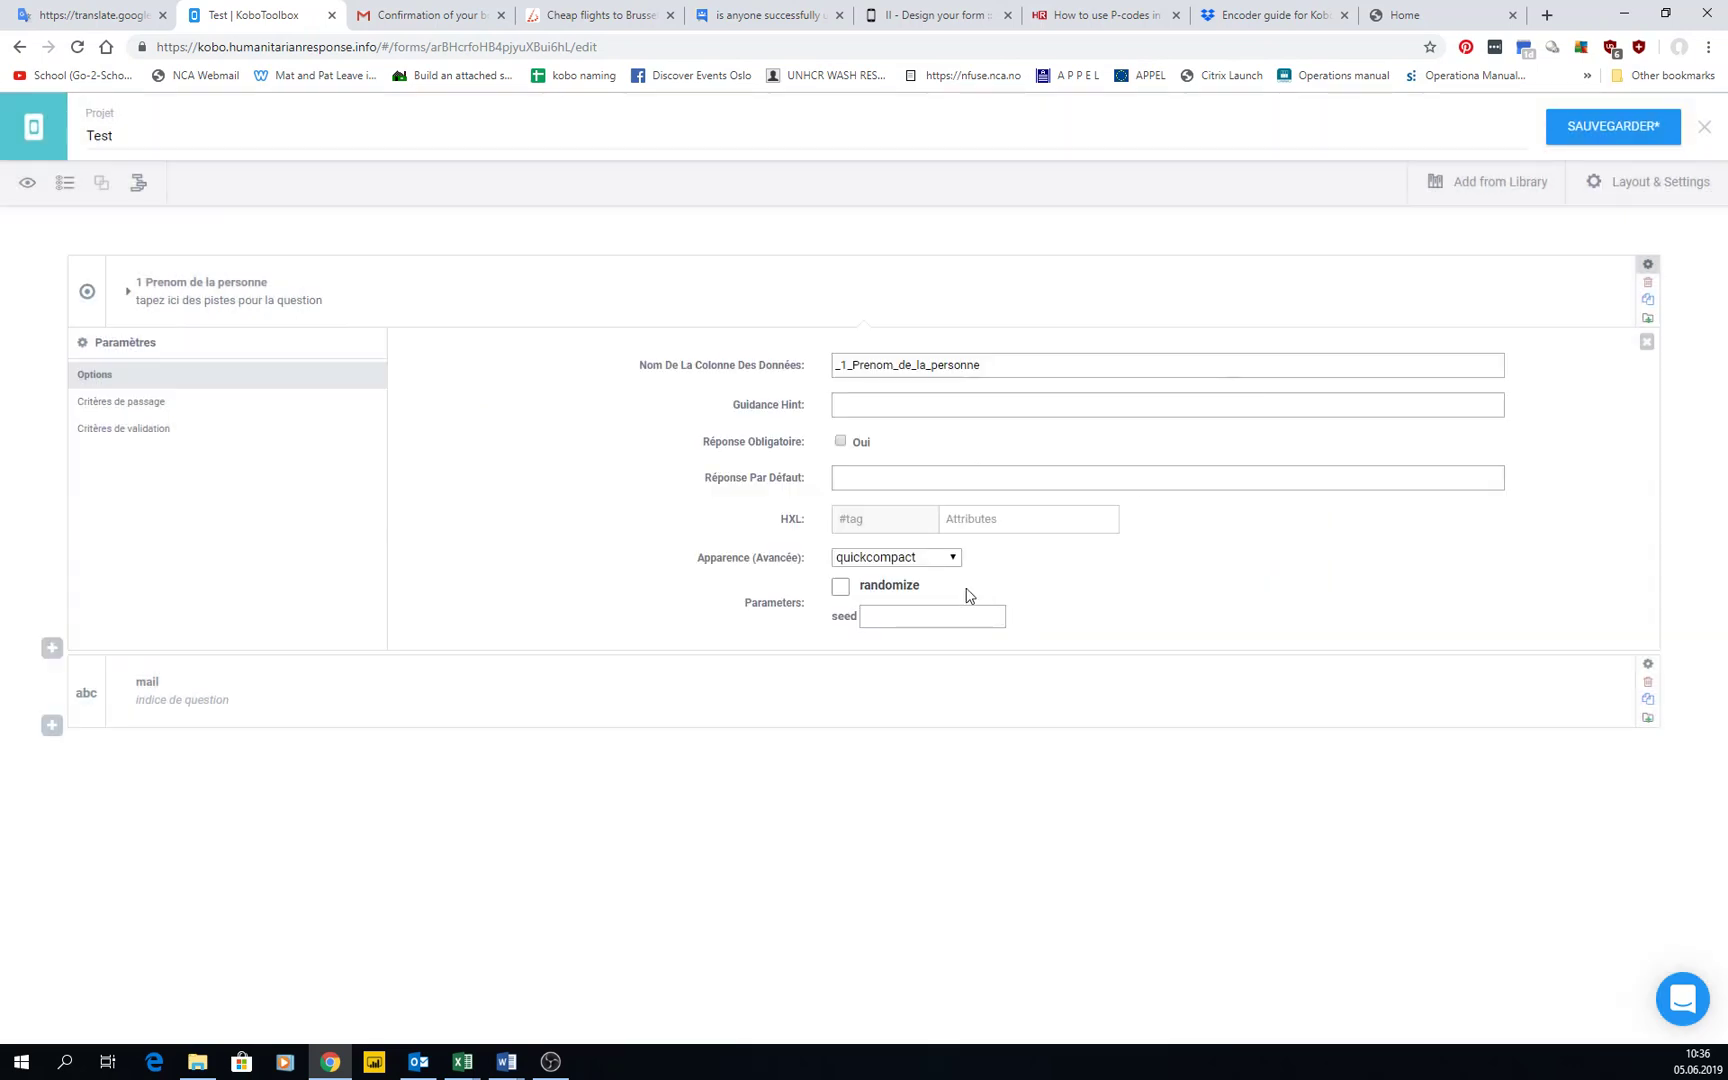
Set the first question's advanced appearance to "quick"
click(918, 559)
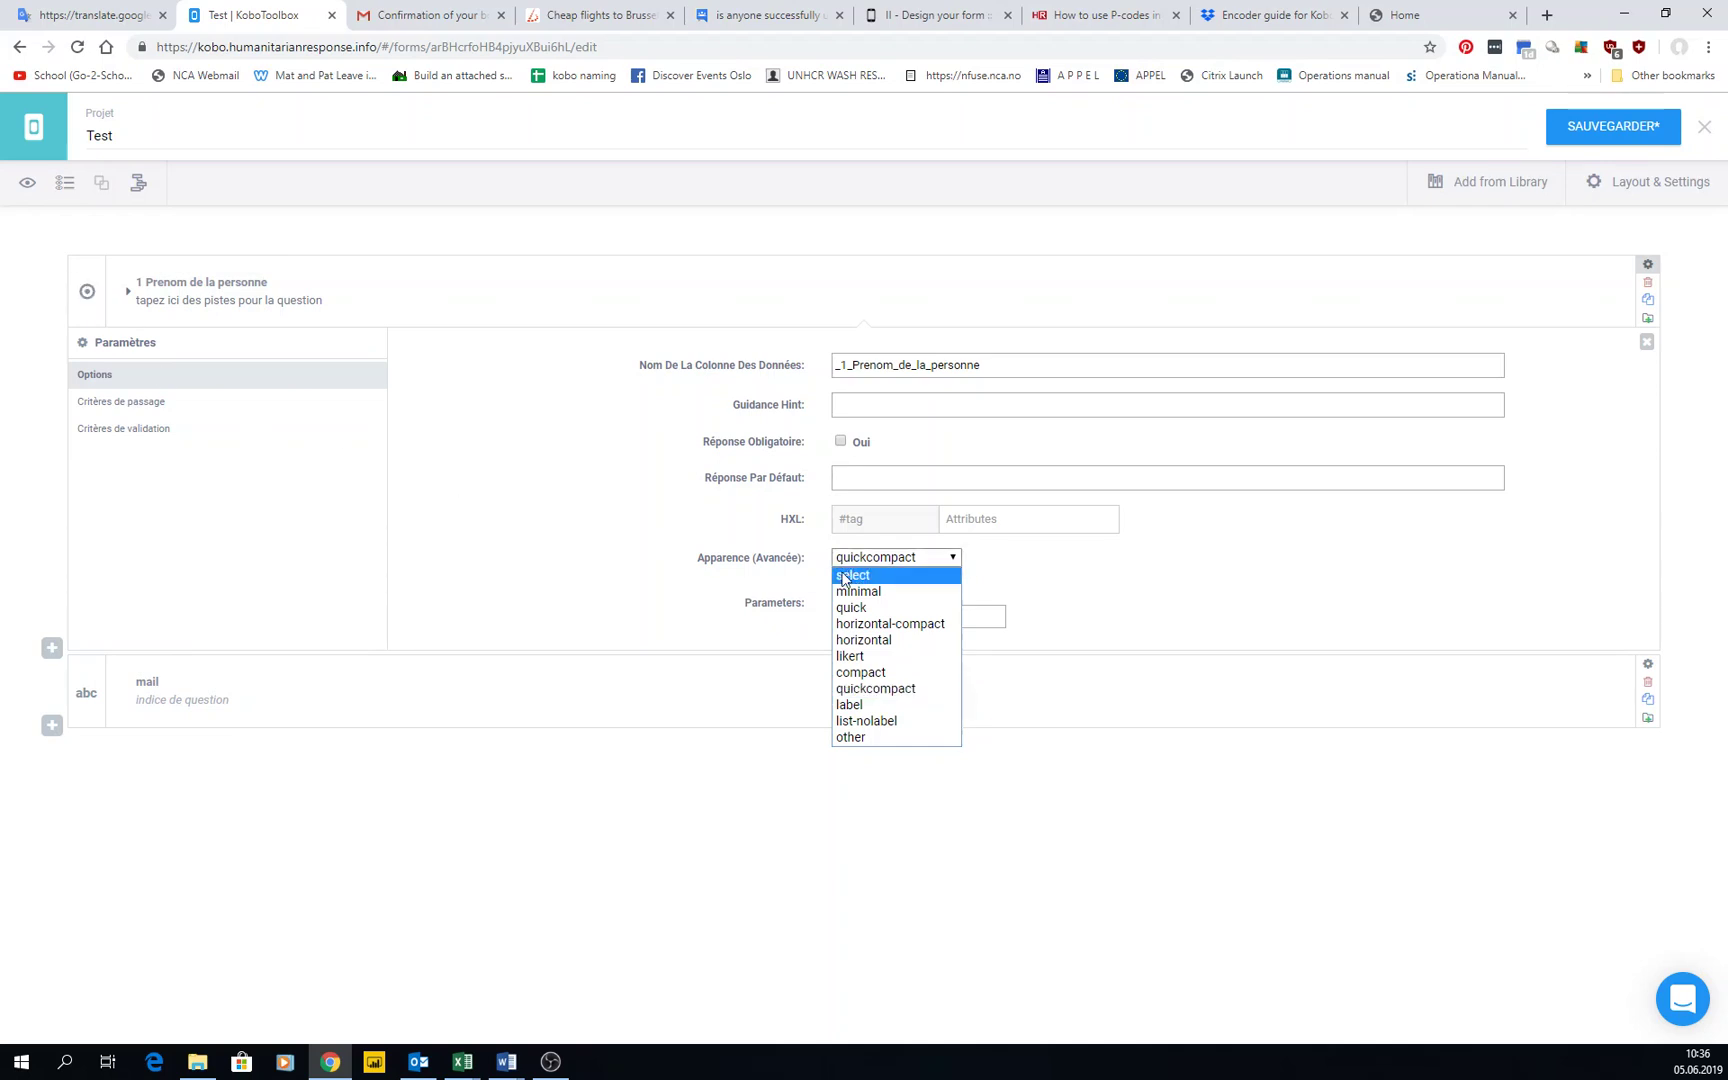
click(845, 607)
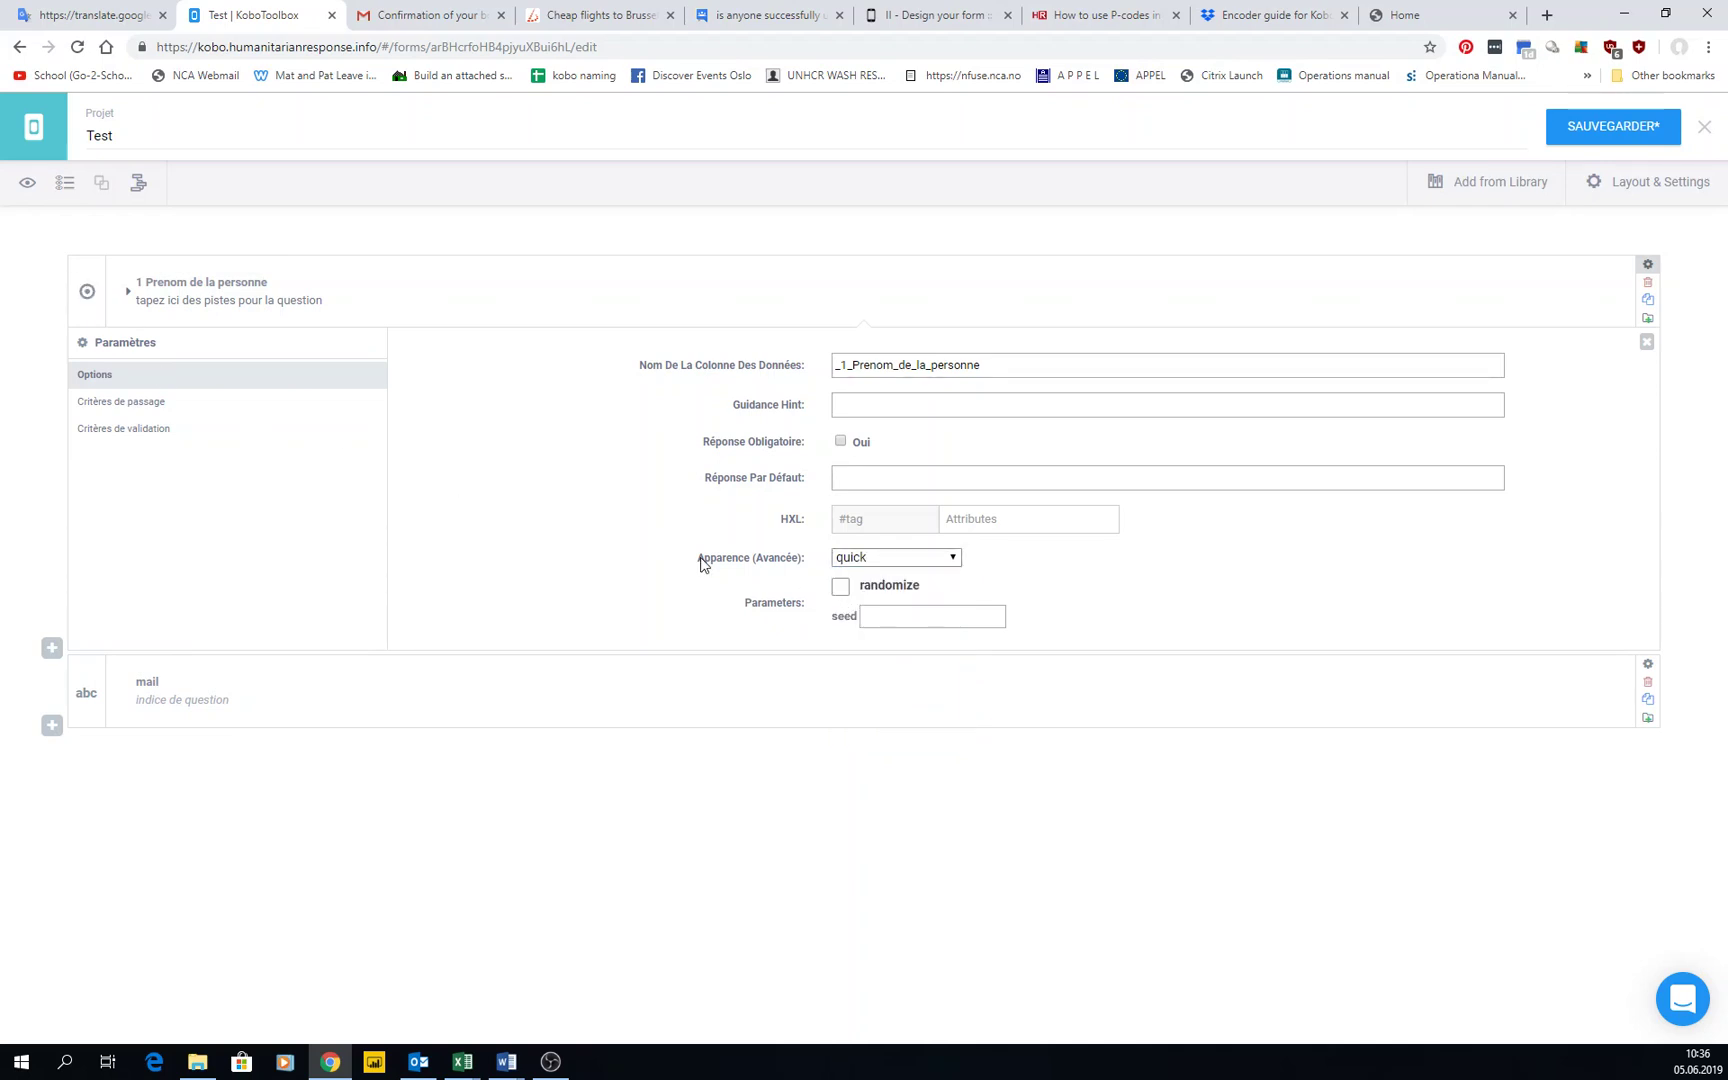